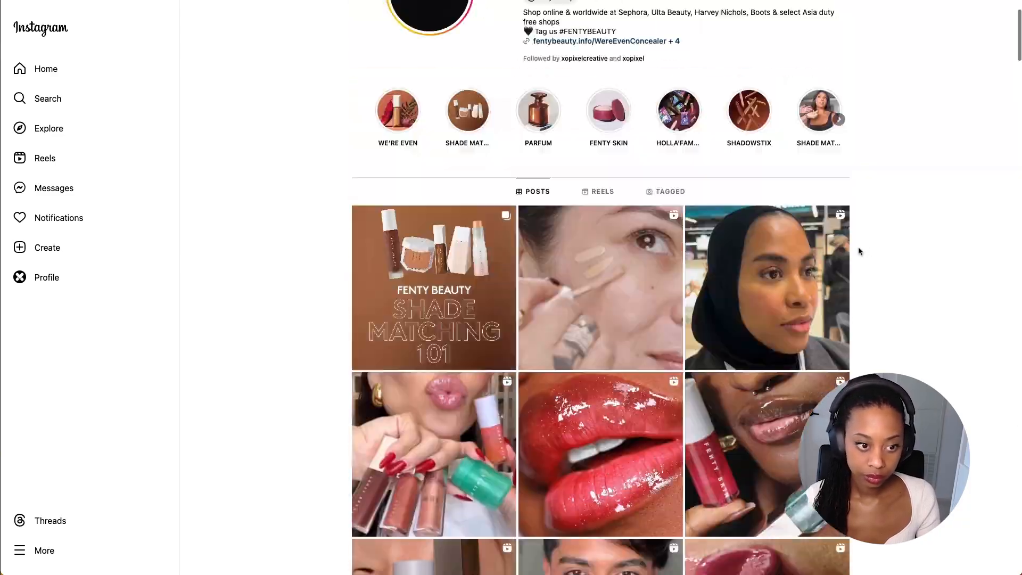
- Browse the Fenty Beauty Instagram grid, opening several product posts to view their images and captions
left_click(826, 310)
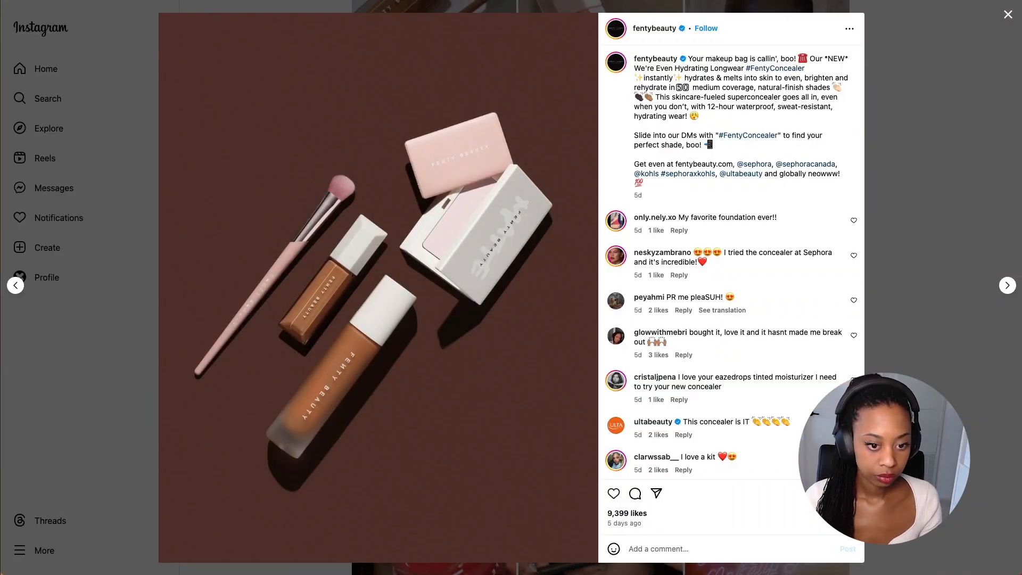
key("Escape")
scroll(785, 381, "down", 6)
left_click(784, 385)
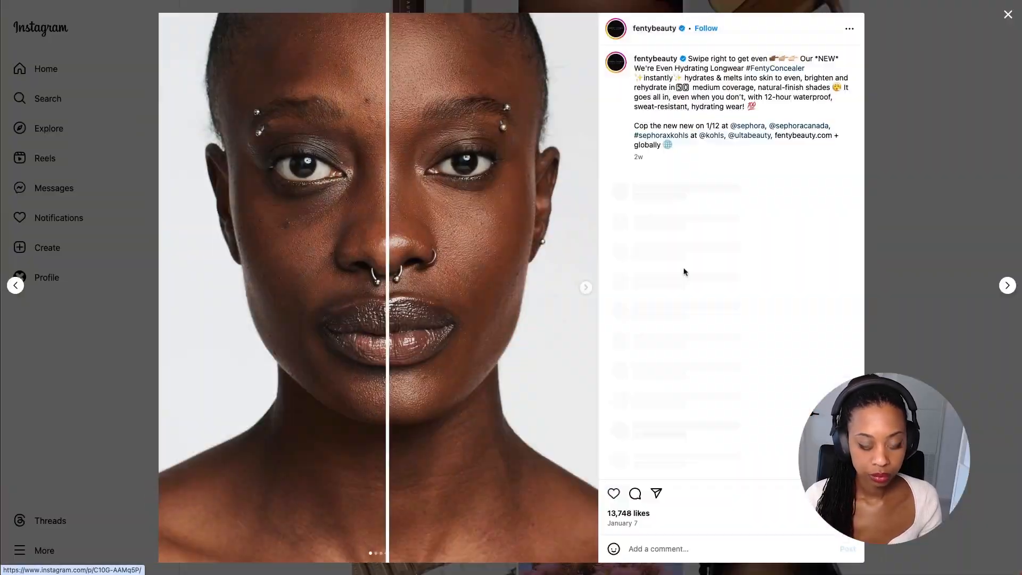
key("Escape")
scroll(767, 291, "down", 3)
left_click(767, 291)
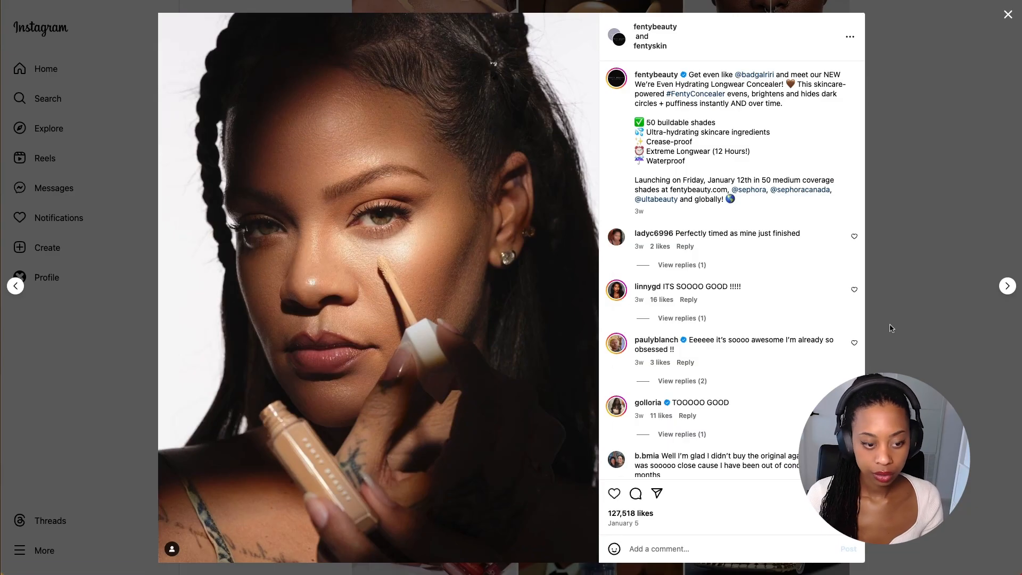
key("Escape")
scroll(807, 413, "down", 5)
scroll(807, 413, "up", 20)
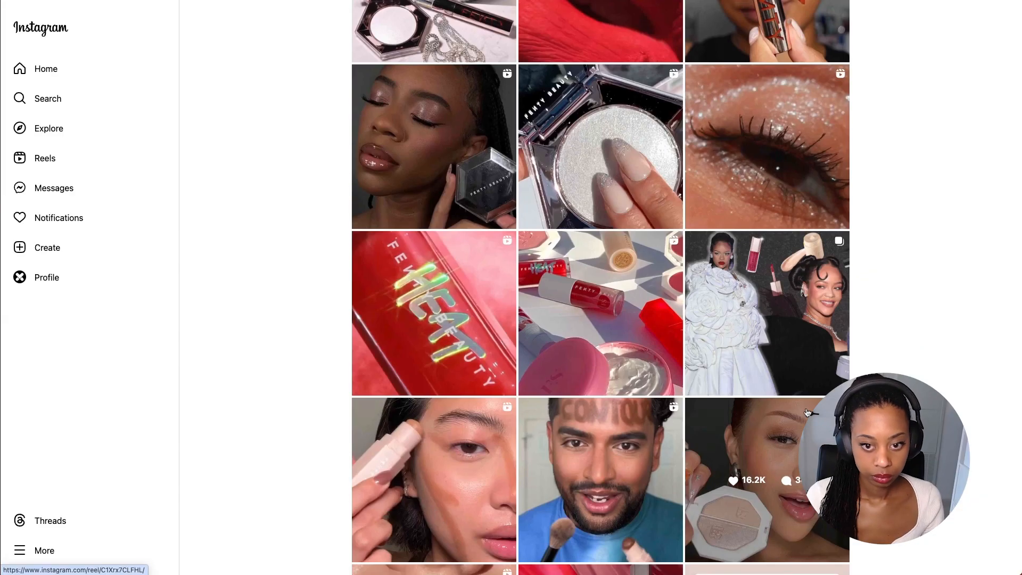
scroll(788, 372, "down", 20)
left_click(413, 199)
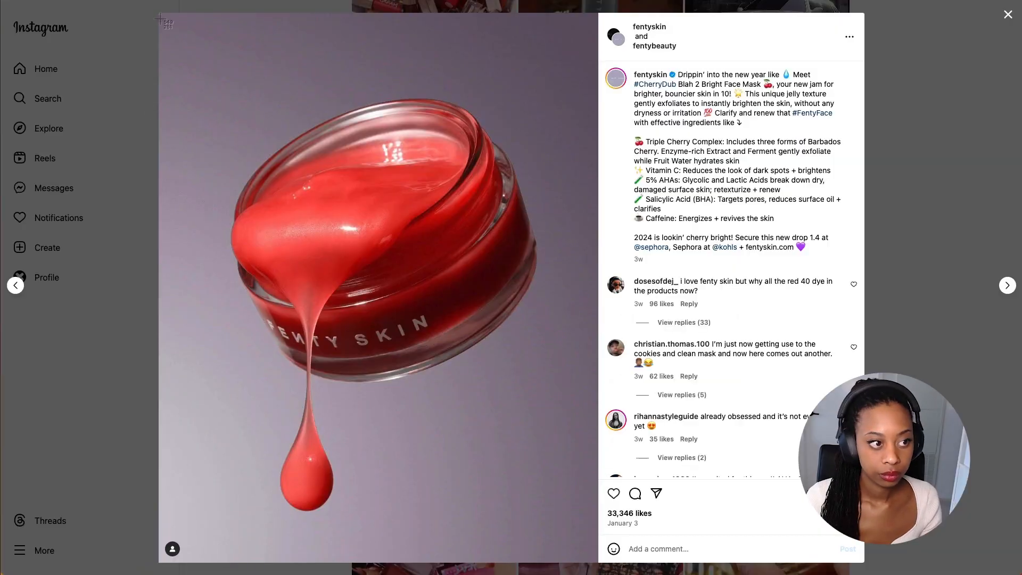
left_click(876, 321)
scroll(945, 131, "up", 7)
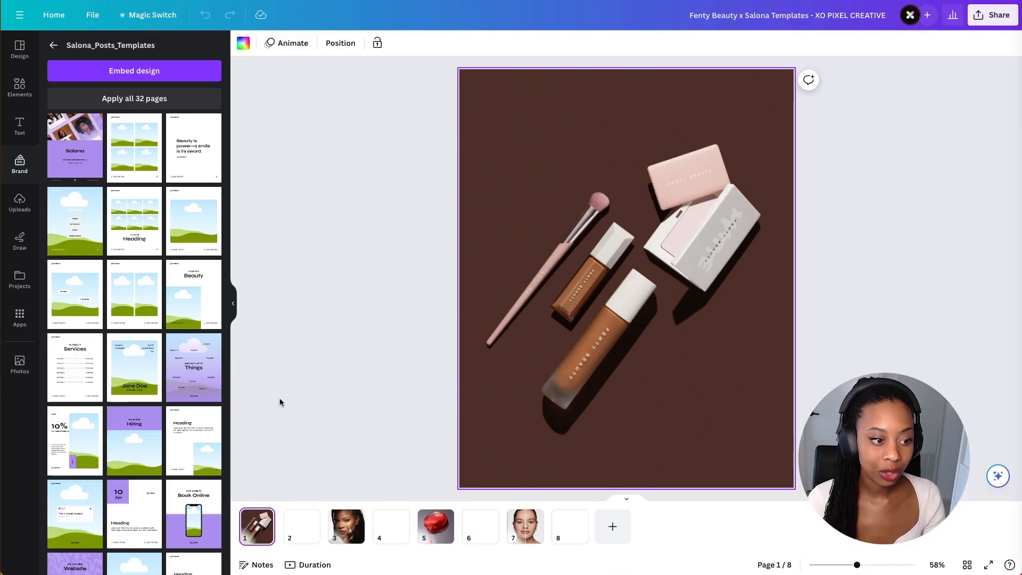
- On page 3, open the photo in Magic Eraser and erase the profile icon in its lower-left corner
scroll(169, 392, "down", 1)
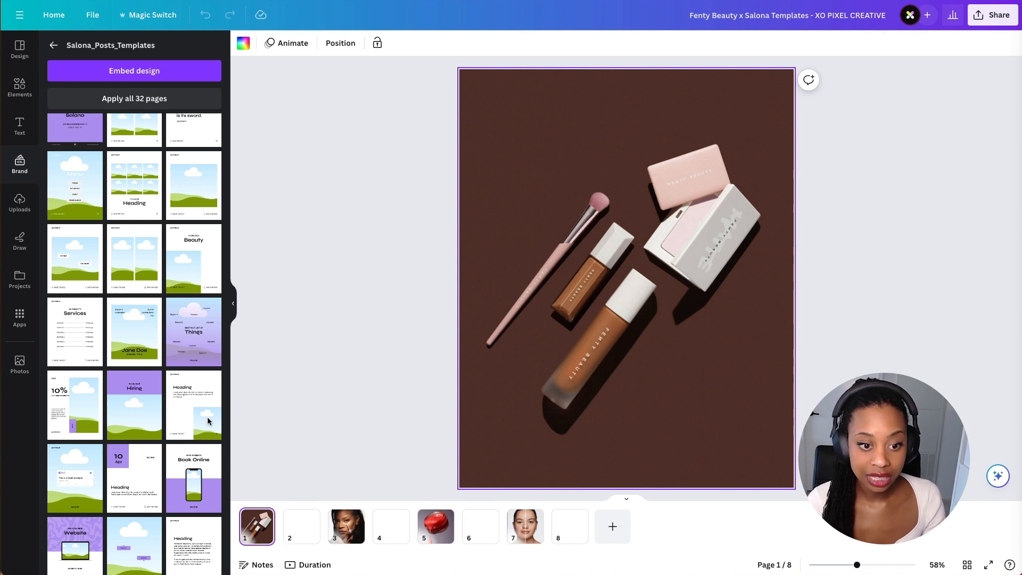
left_click(342, 523)
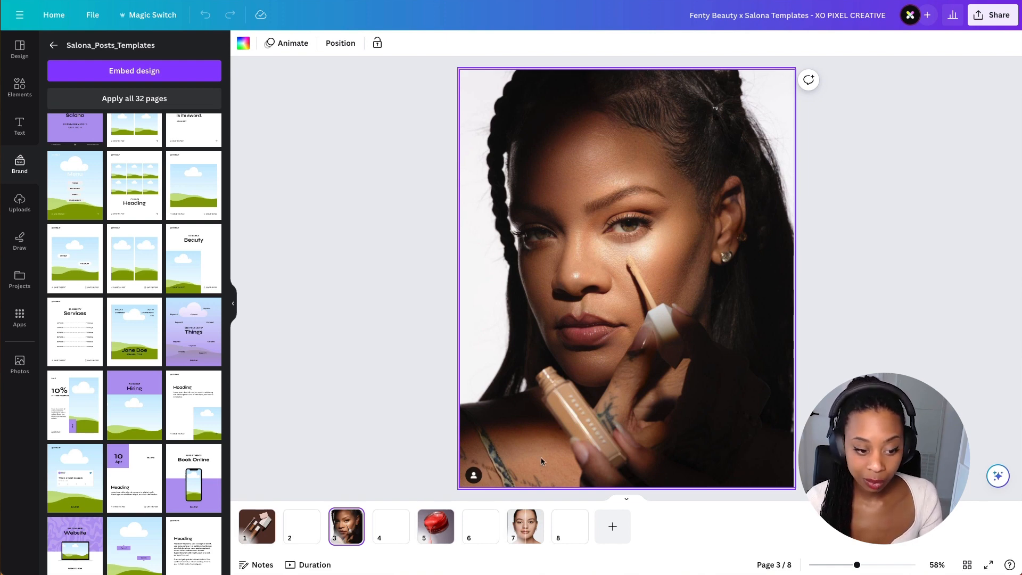
left_click(520, 418)
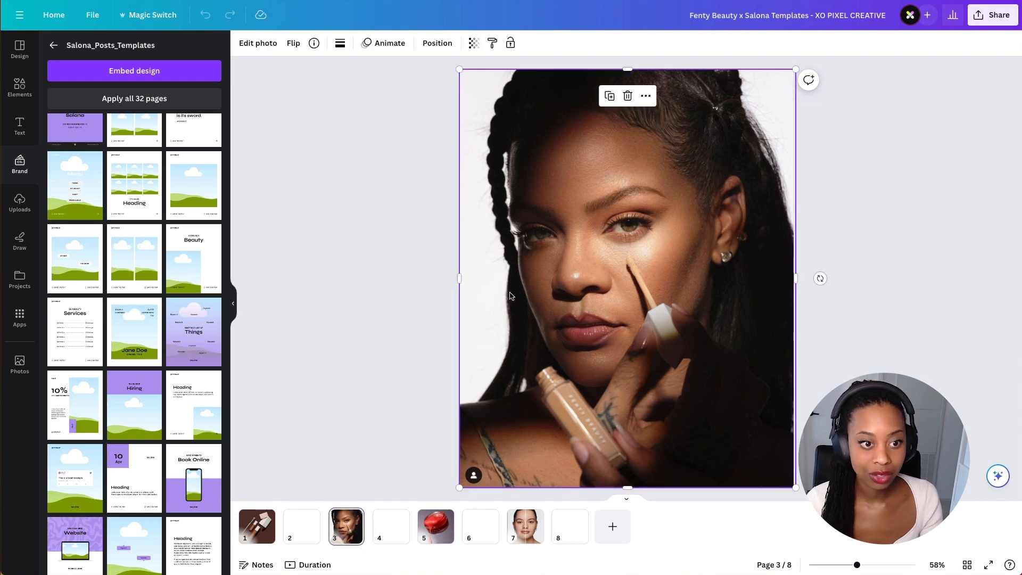
left_click(384, 202)
left_click(546, 364)
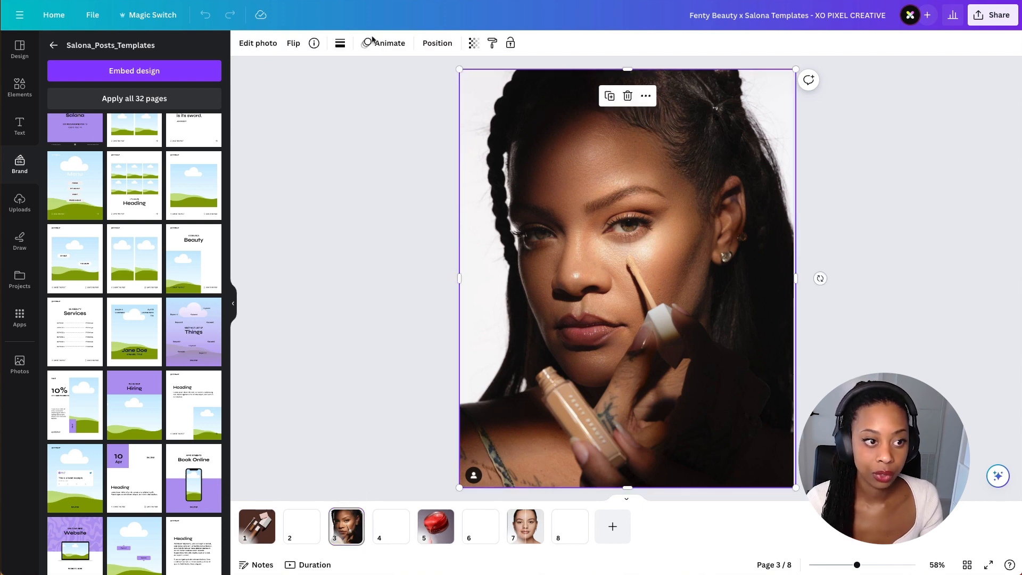
left_click(252, 48)
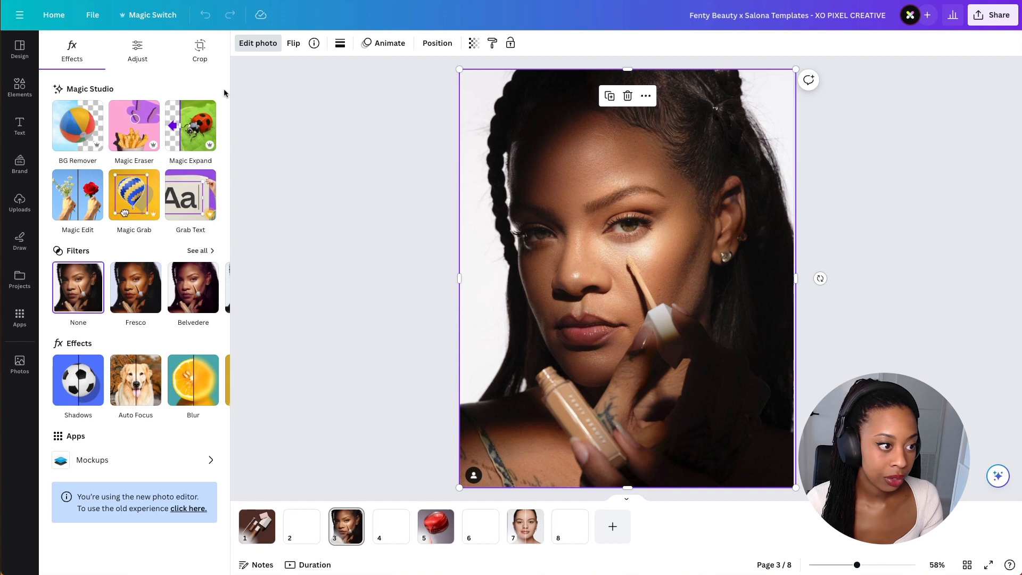
left_click(135, 137)
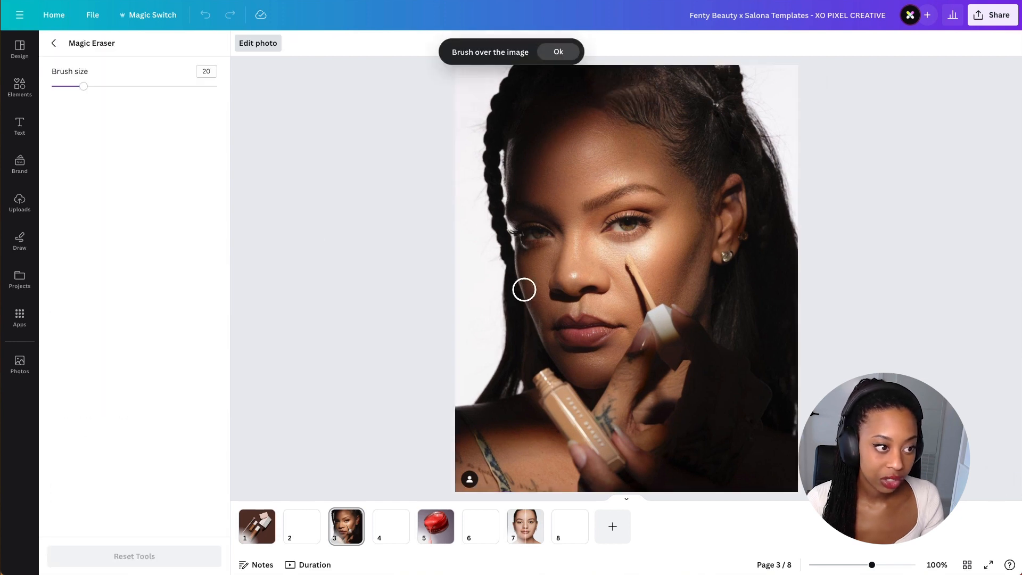
scroll(471, 476, "up", 10)
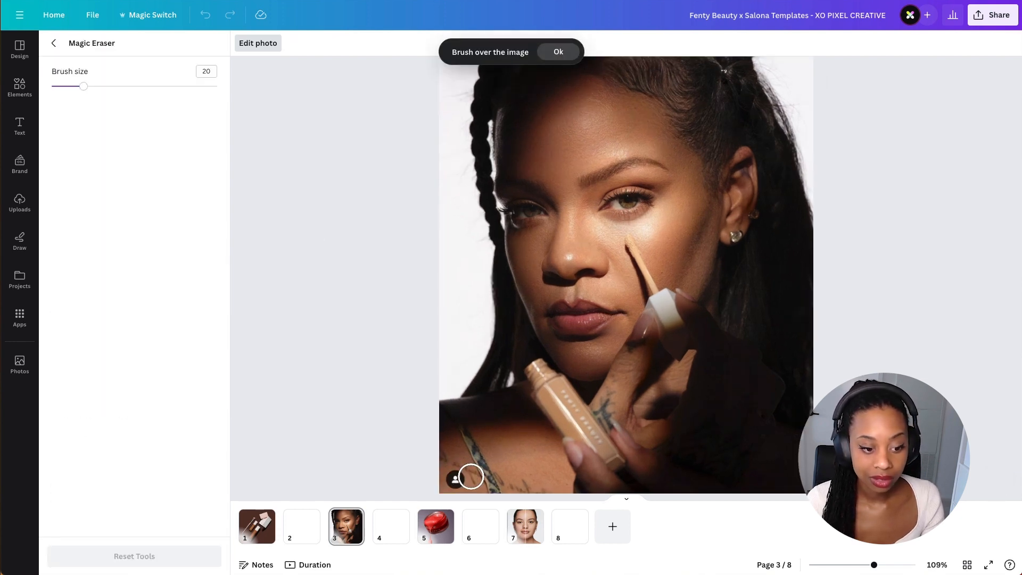
scroll(435, 472, "down", 2)
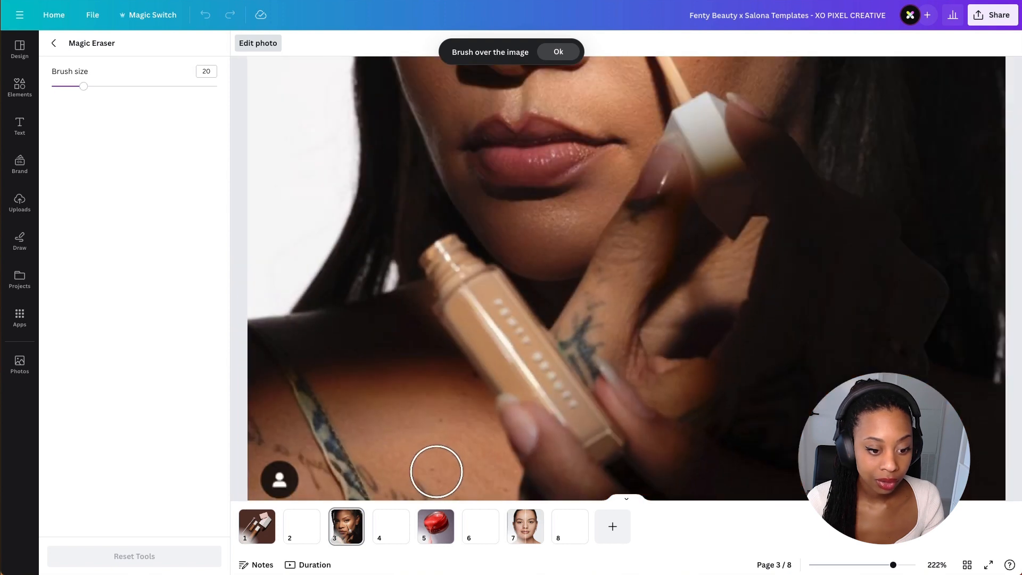
scroll(349, 475, "down", 2)
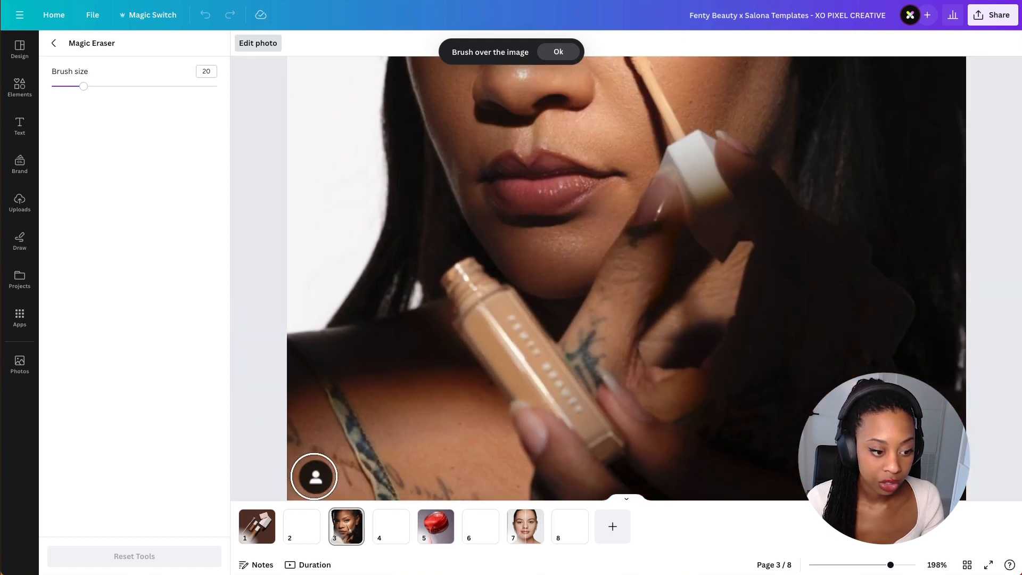
left_click(314, 476)
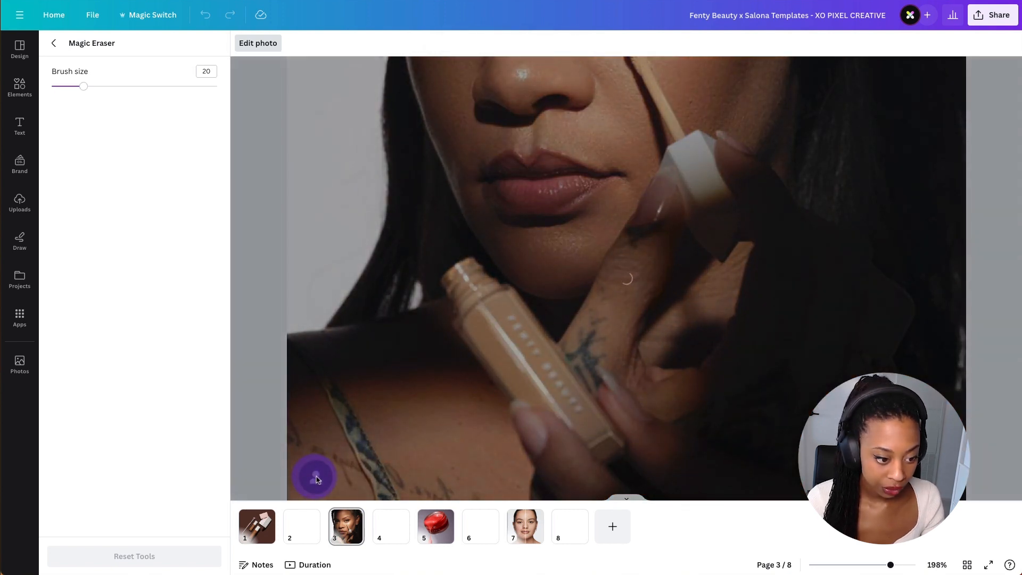
- Brush Magic Eraser over the area near the bottom edge of page 5's photo, then leave the photo editor
scroll(452, 427, "down", 5)
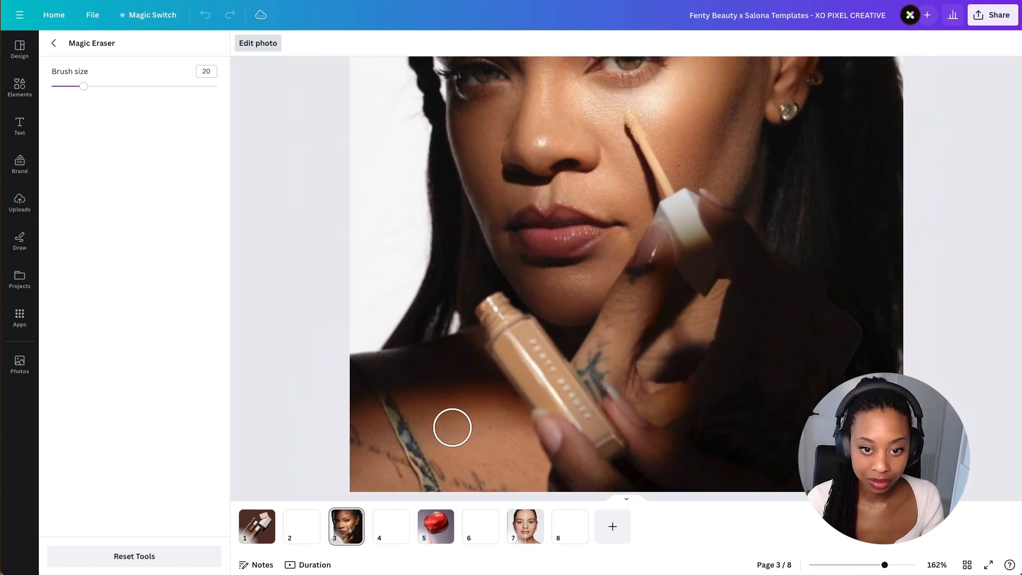
scroll(703, 234, "up", 4)
scroll(702, 234, "up", 2)
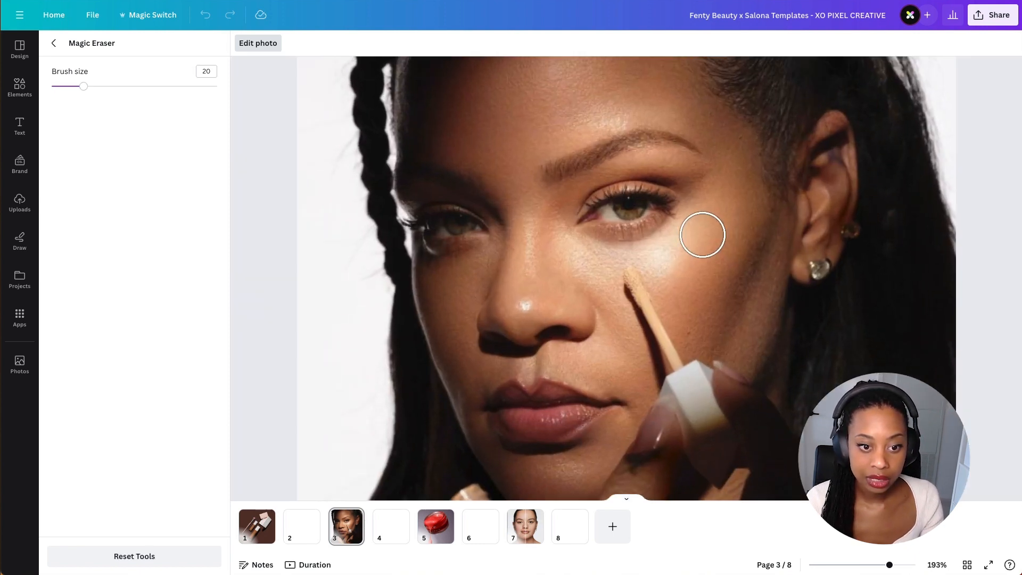
scroll(703, 234, "down", 3)
scroll(702, 236, "up", 1)
scroll(701, 237, "down", 1)
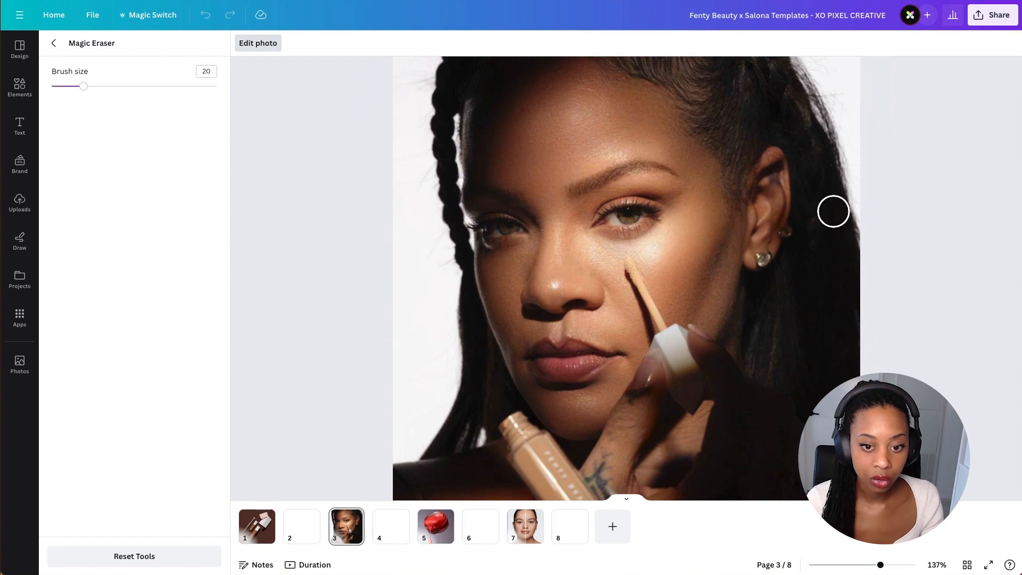
left_click_drag(849, 569, 872, 564)
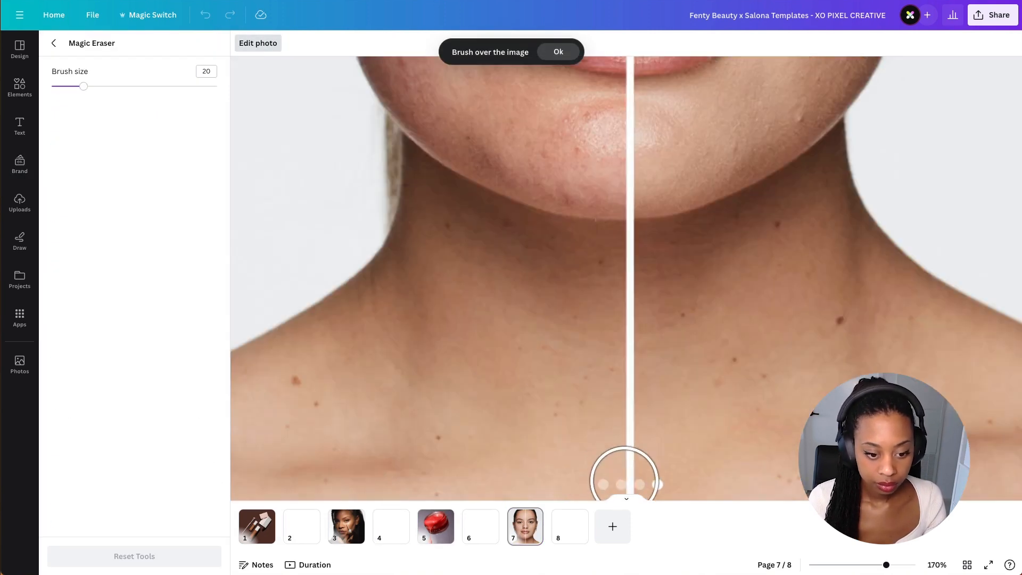
left_click_drag(623, 480, 674, 473)
left_click(269, 162)
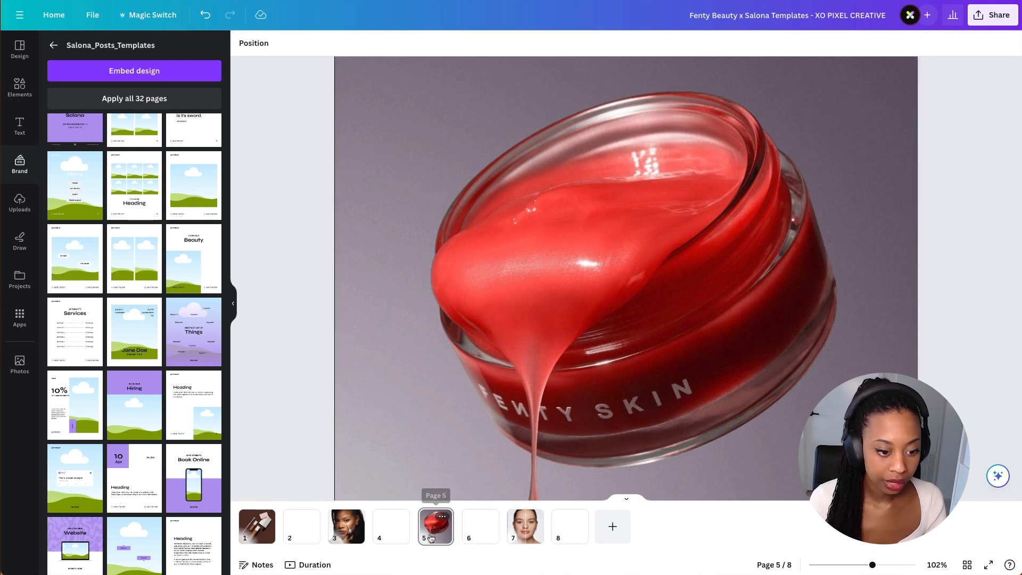
- On page 7, run Magic Expand on the face photo with its frame enlarged to fill the page
left_click(521, 532)
left_click(327, 365)
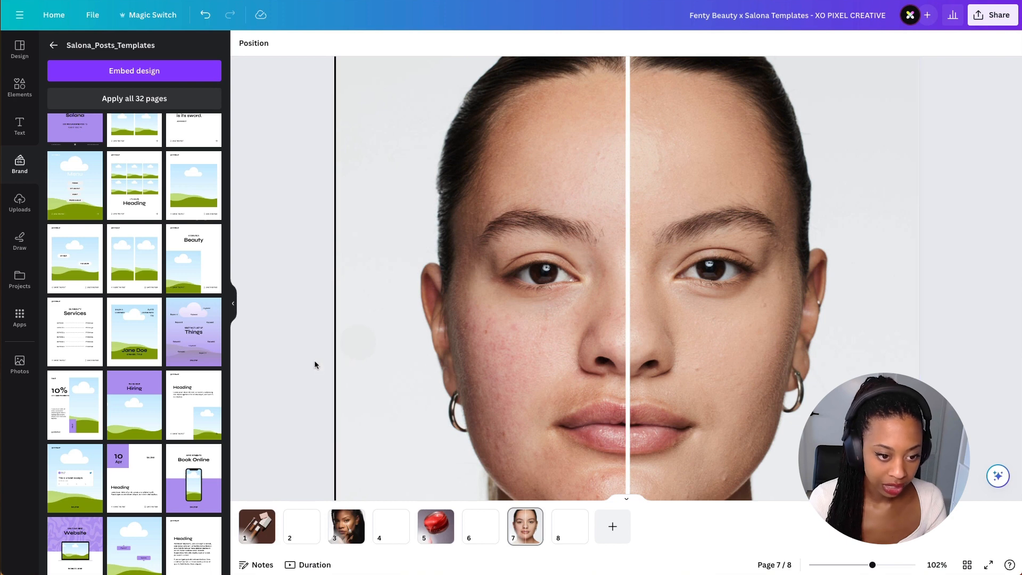
left_click(438, 320)
left_click(258, 43)
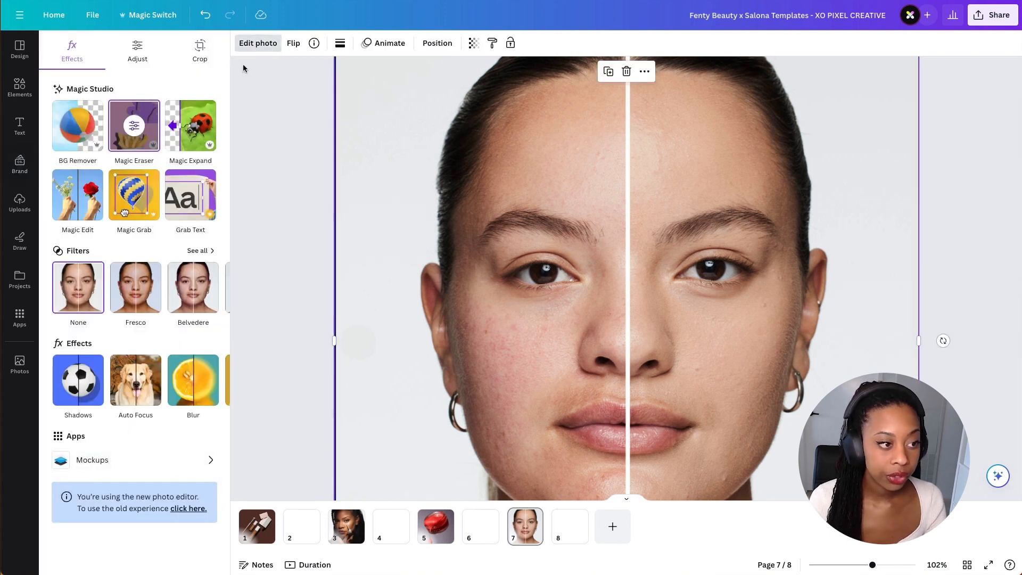
left_click(191, 133)
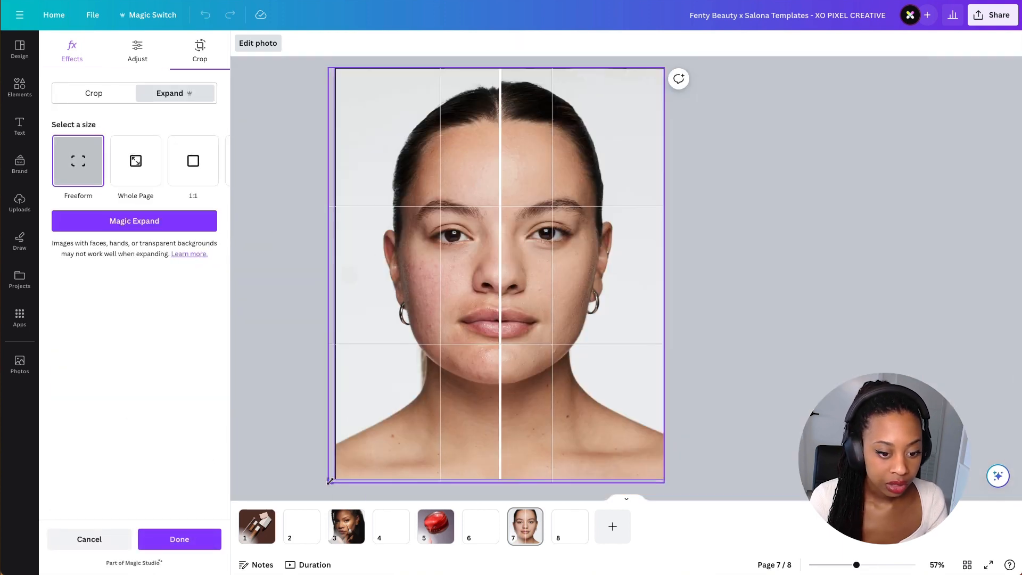
left_click_drag(330, 481, 306, 488)
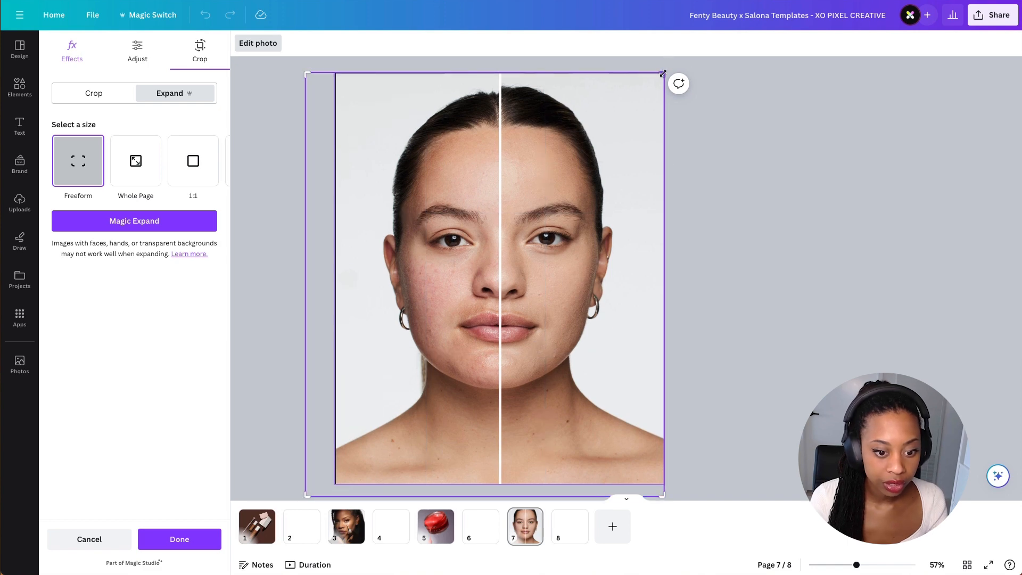
left_click_drag(663, 74, 671, 69)
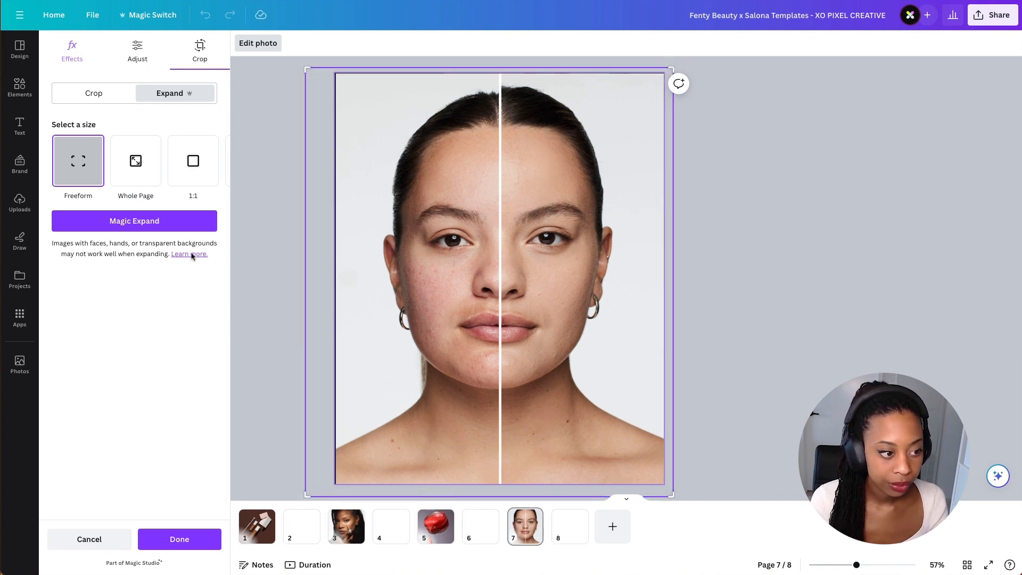
left_click(134, 220)
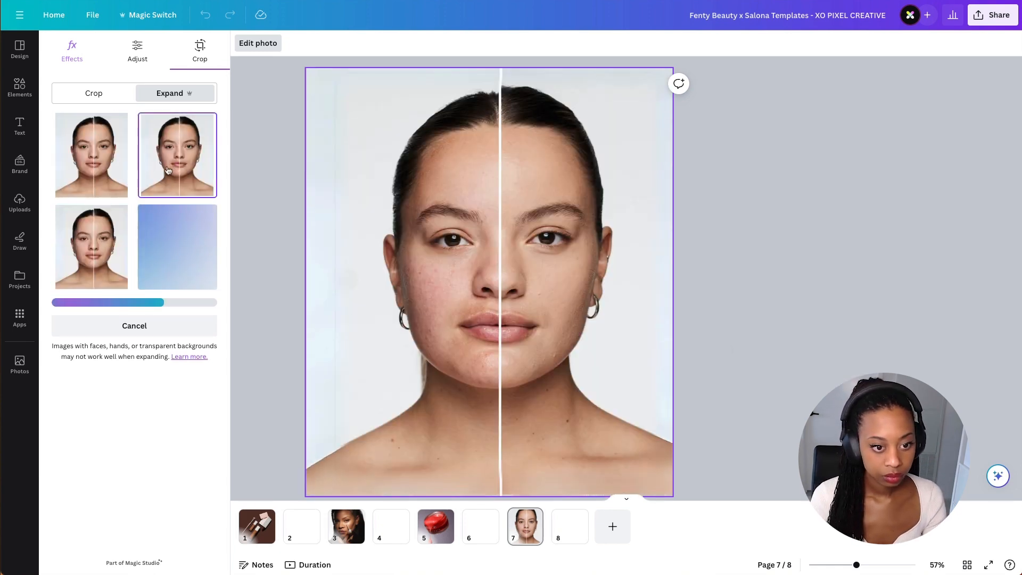
- Compare the Magic Expand results and apply the top-right one
left_click(209, 184)
left_click(103, 180)
left_click(105, 260)
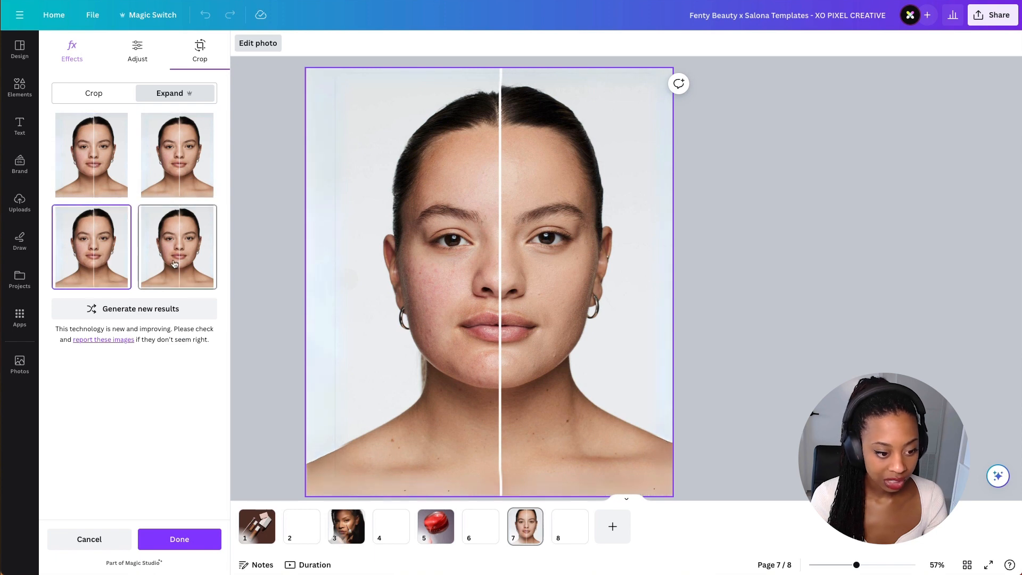
left_click(158, 263)
left_click(187, 155)
left_click(123, 152)
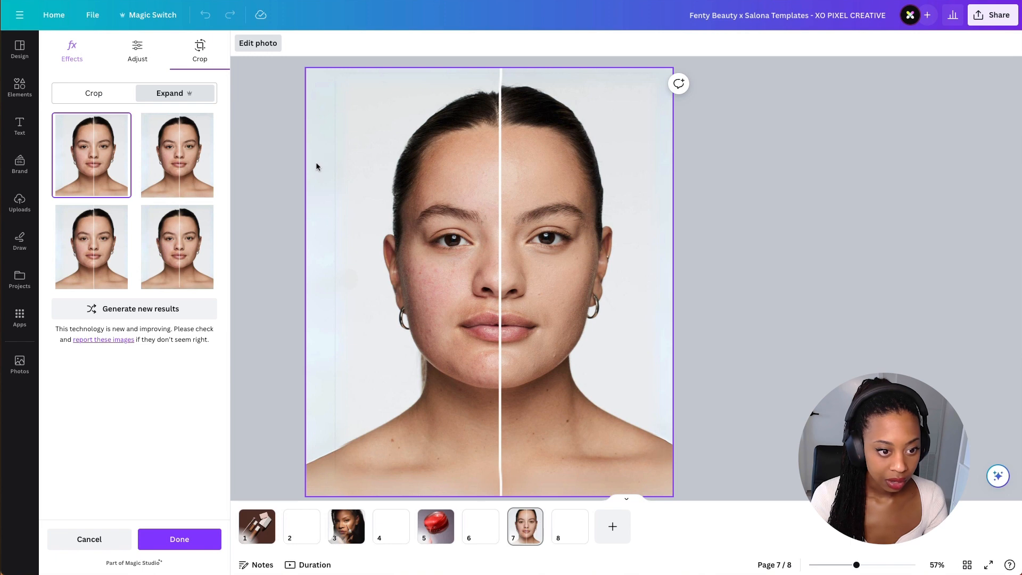
left_click(184, 156)
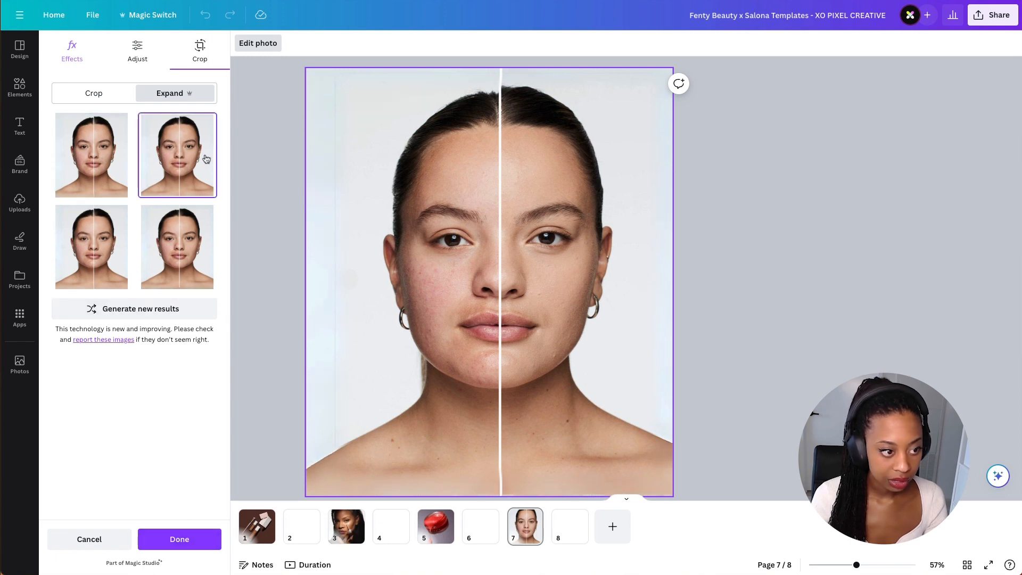
left_click(180, 540)
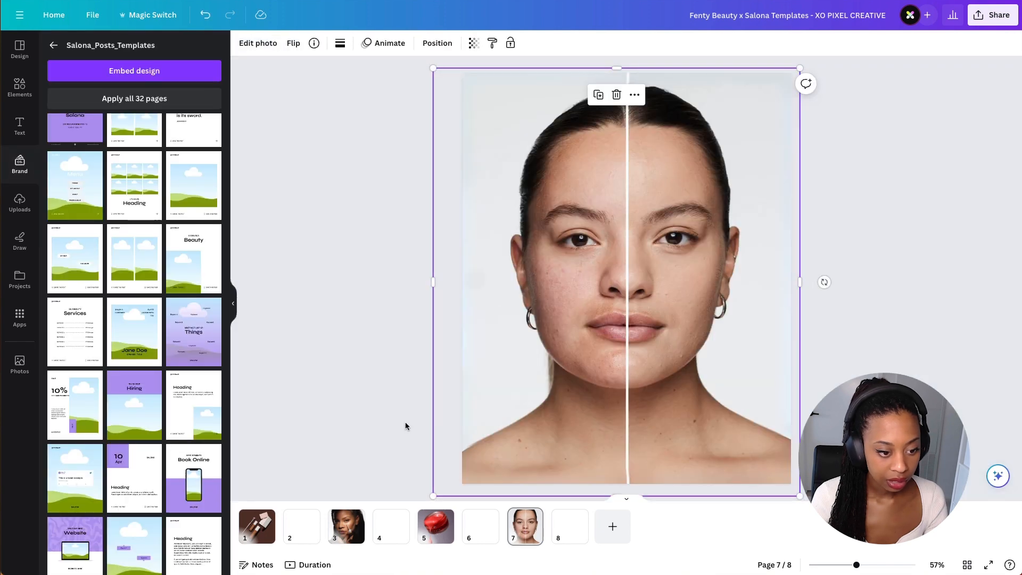
- Nudge the expanded photo on page 7 slightly to the right
left_click(904, 361)
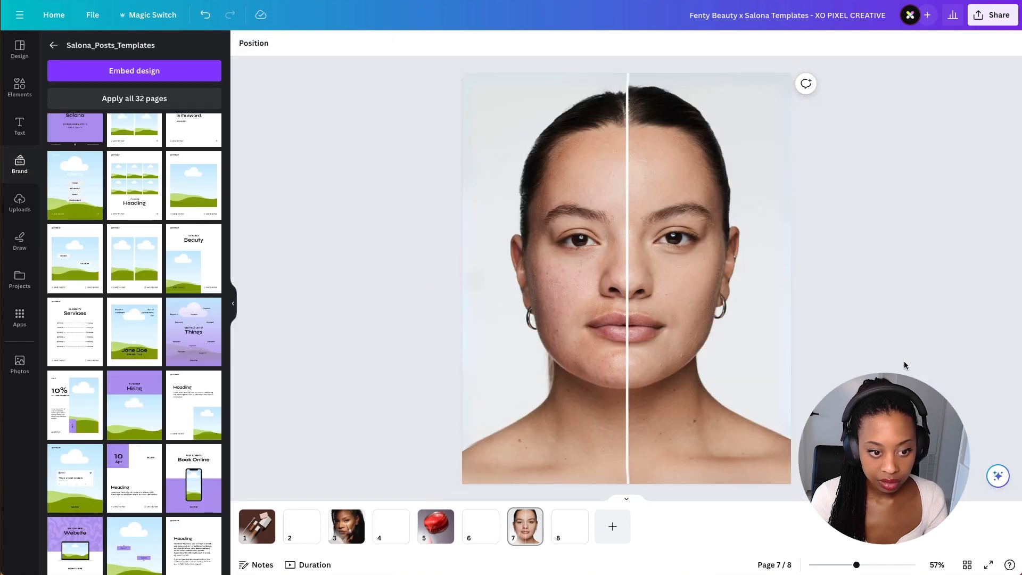
left_click(663, 289)
mouse_move(650, 289)
left_mouse_down()
mouse_move(673, 288)
mouse_move(656, 289)
left_mouse_up()
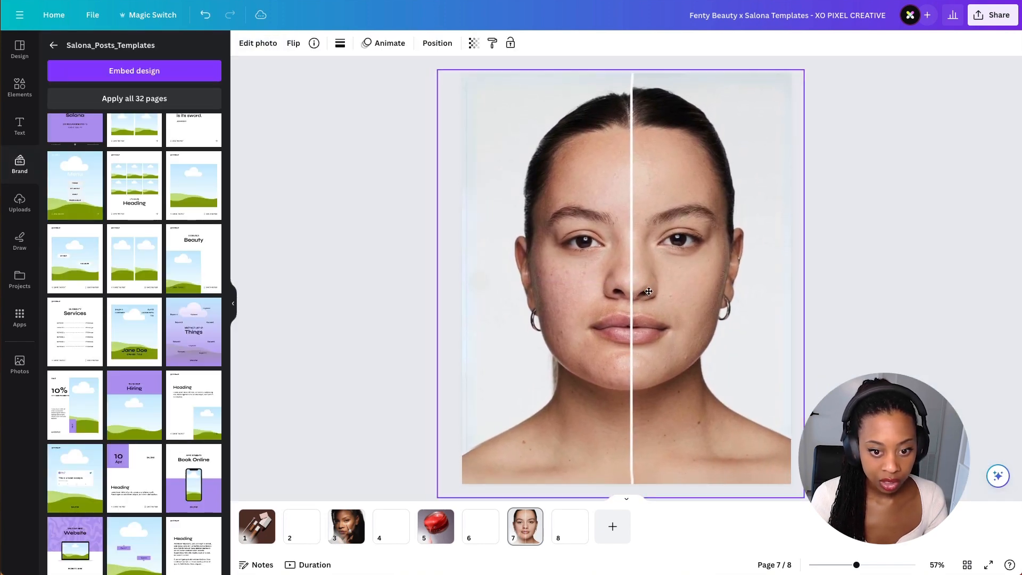
left_click(859, 290)
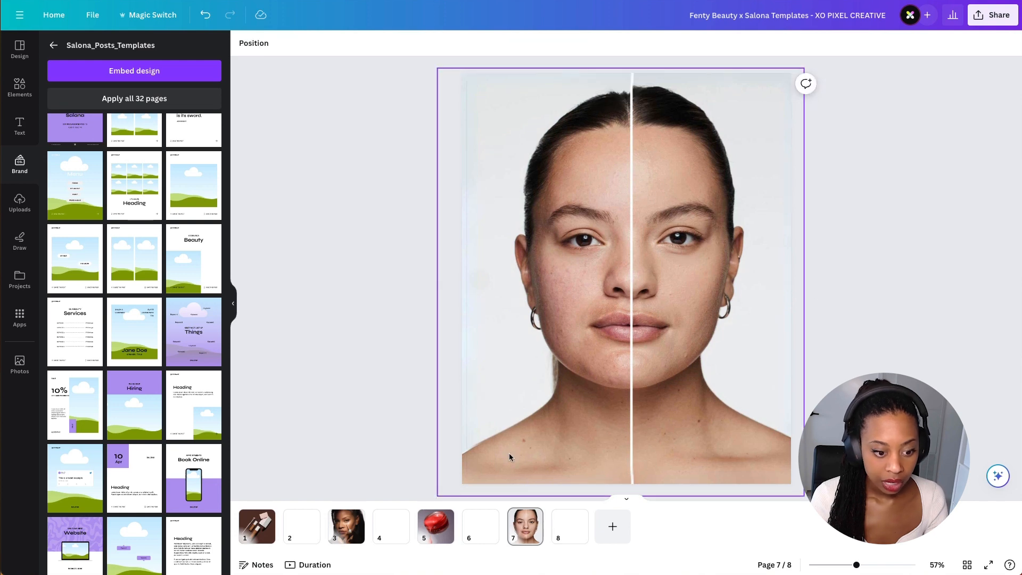
- Go to page 5 to review its edited photo
left_click(436, 526)
left_click(389, 352)
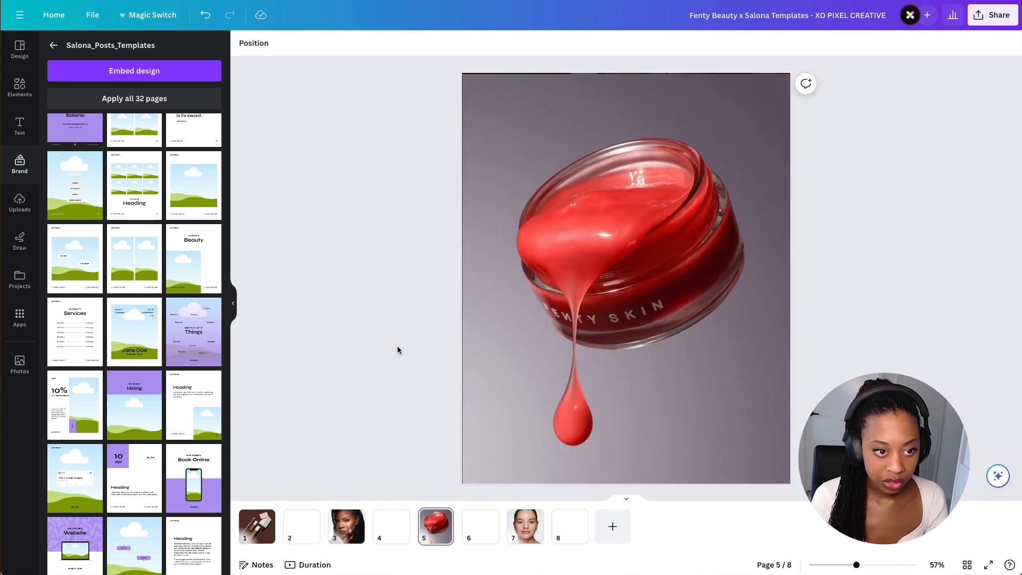
- Run Magic Expand on the jar photo on page 5 and apply the top-right result
scroll(460, 69, "up", 2)
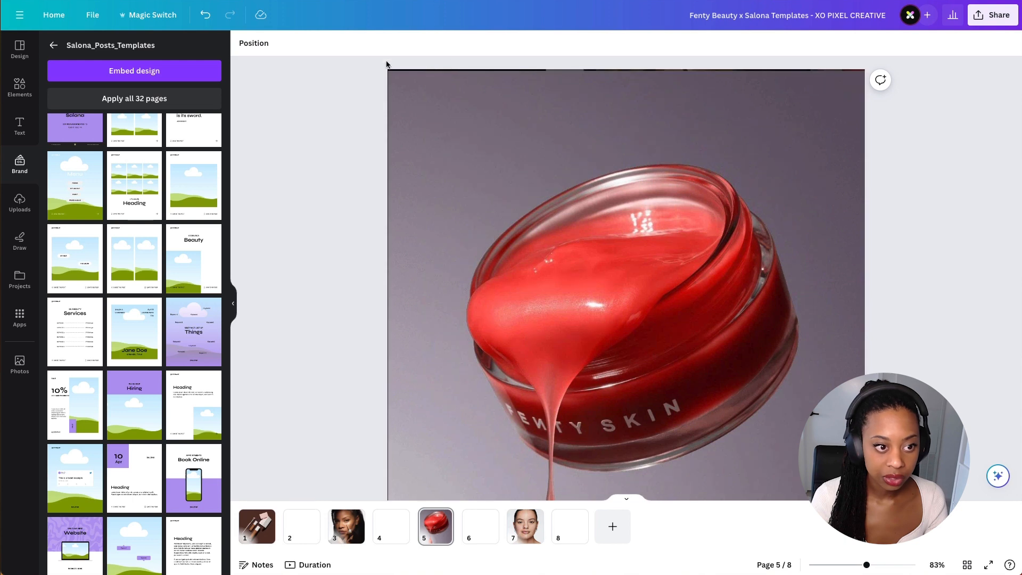
scroll(389, 80, "up", 3)
scroll(381, 80, "down", 1)
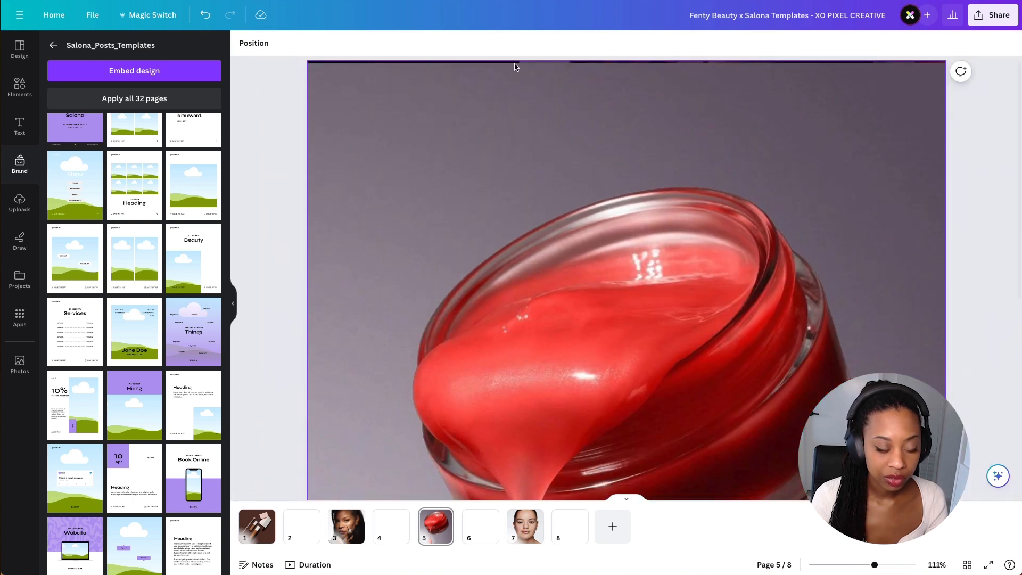
scroll(513, 69, "down", 5)
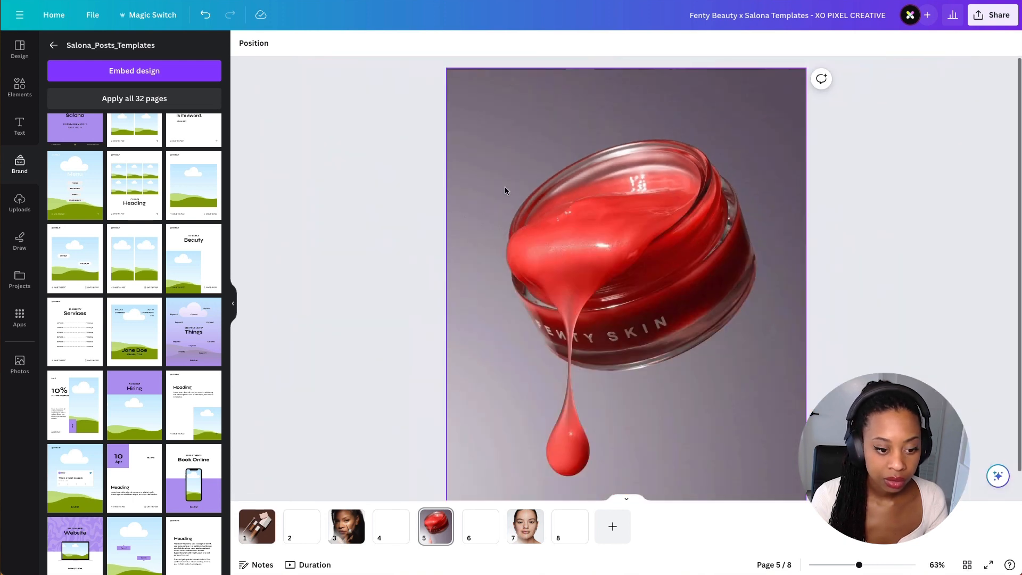
left_click(505, 187)
left_click(254, 44)
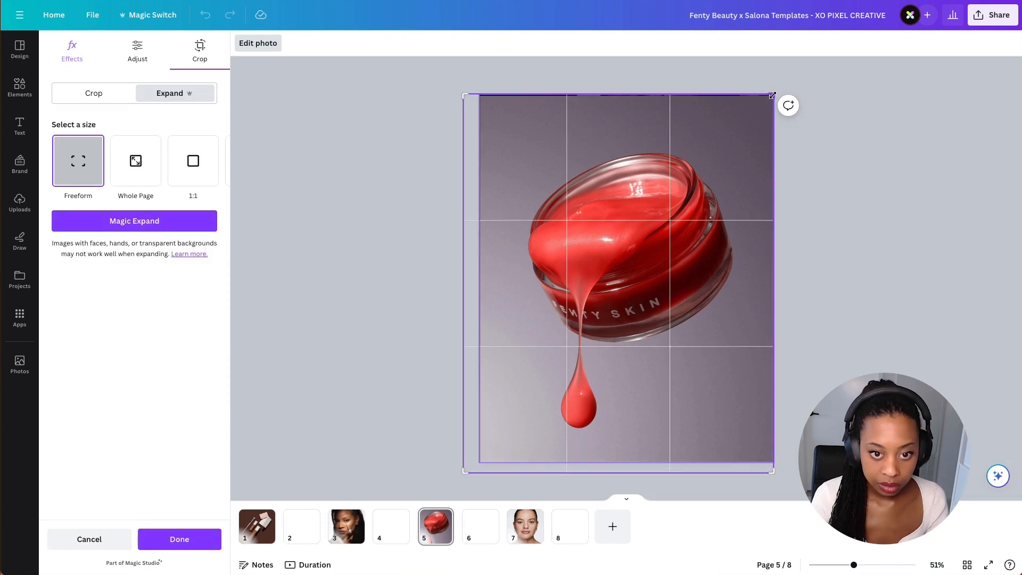
left_click(161, 228)
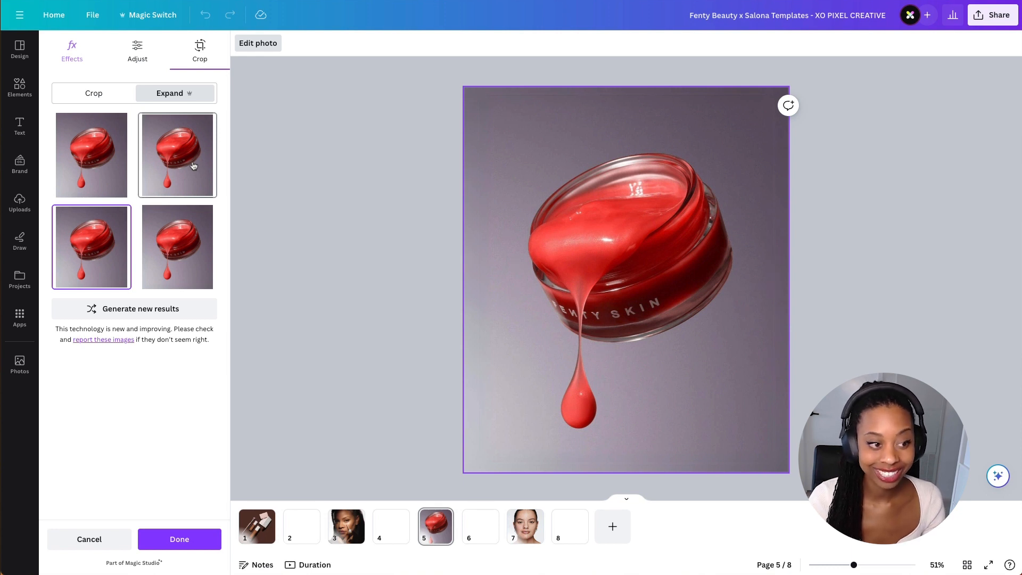
left_click(193, 165)
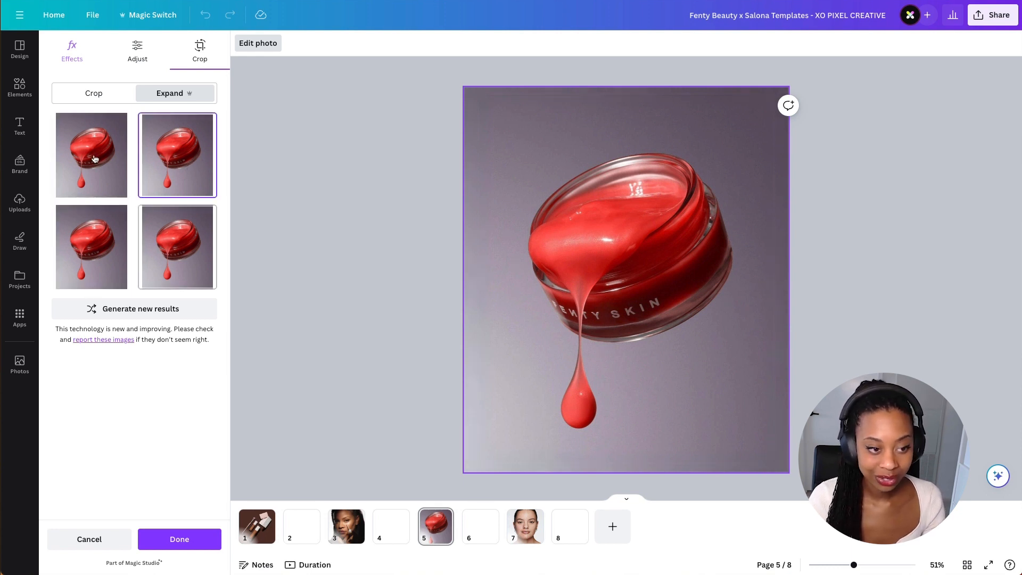
left_click(177, 253)
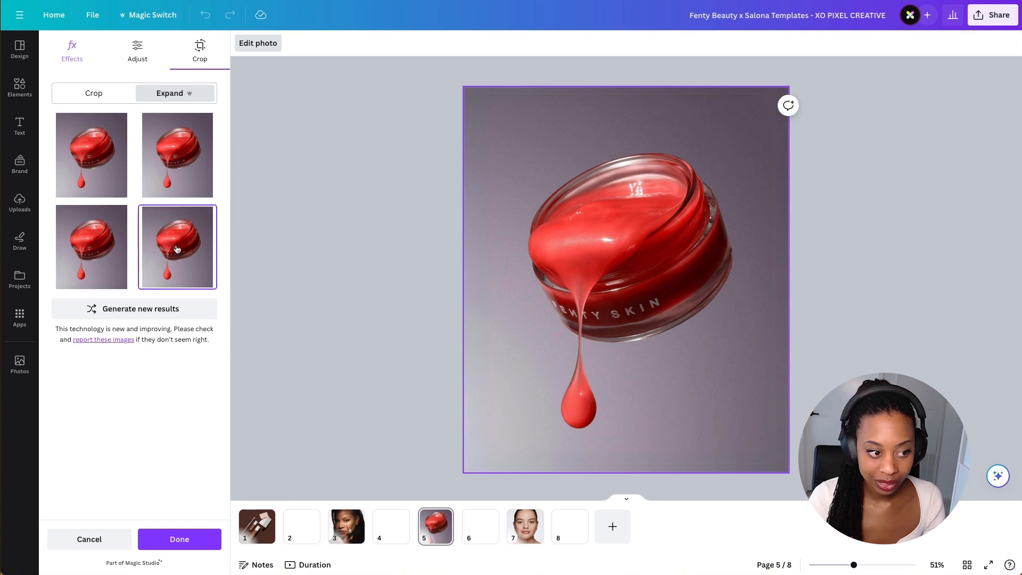
left_click(175, 172)
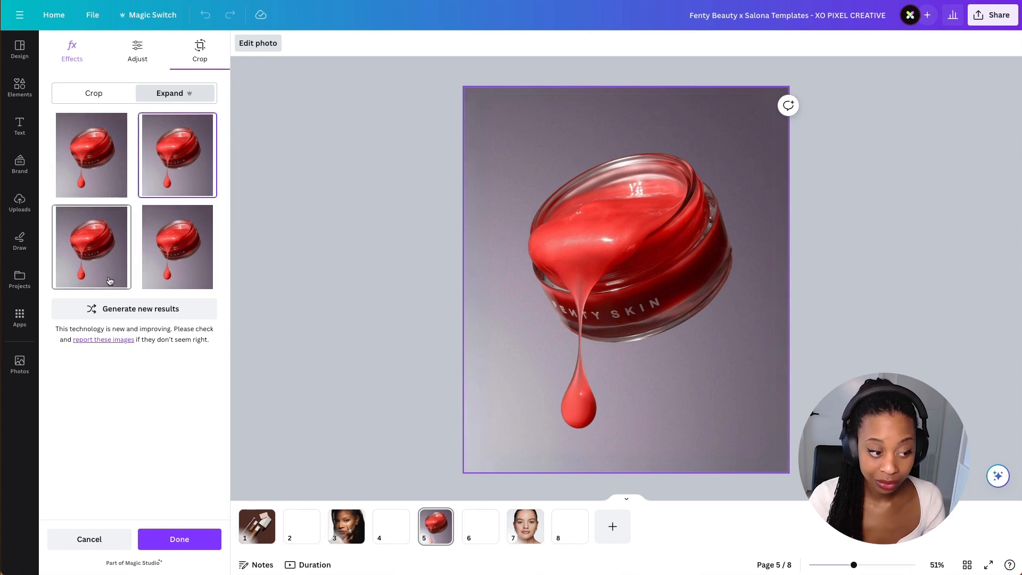
left_click(189, 538)
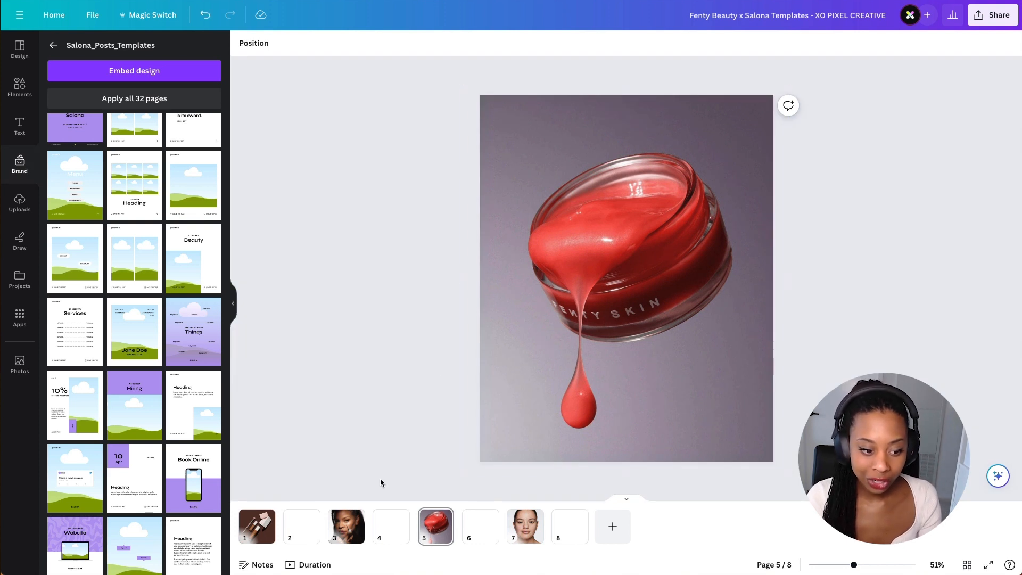
- Apply the sky-and-hills post template with share and save labels to the blank page 2
left_click(348, 535)
left_click(434, 524)
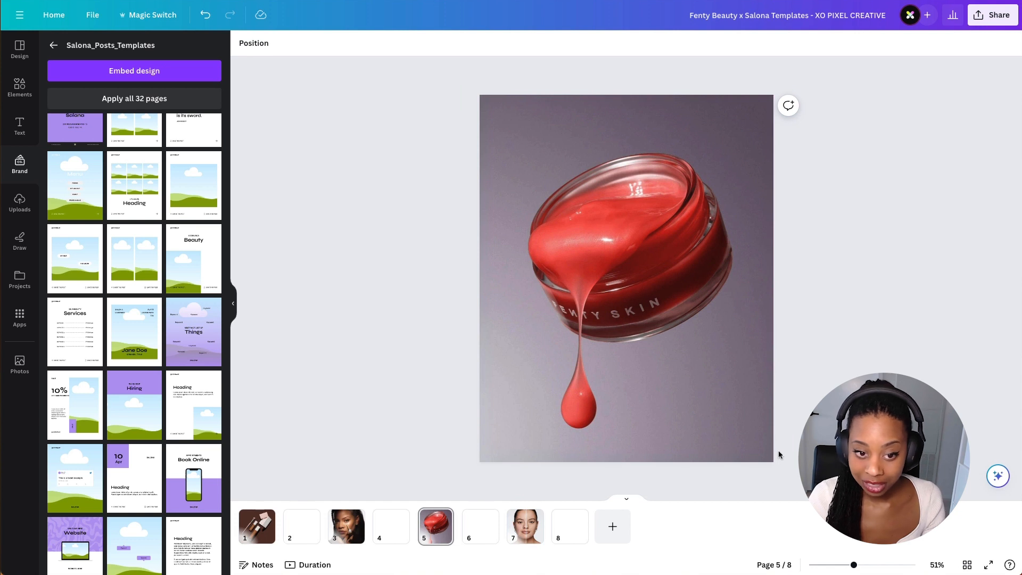
left_click(534, 130)
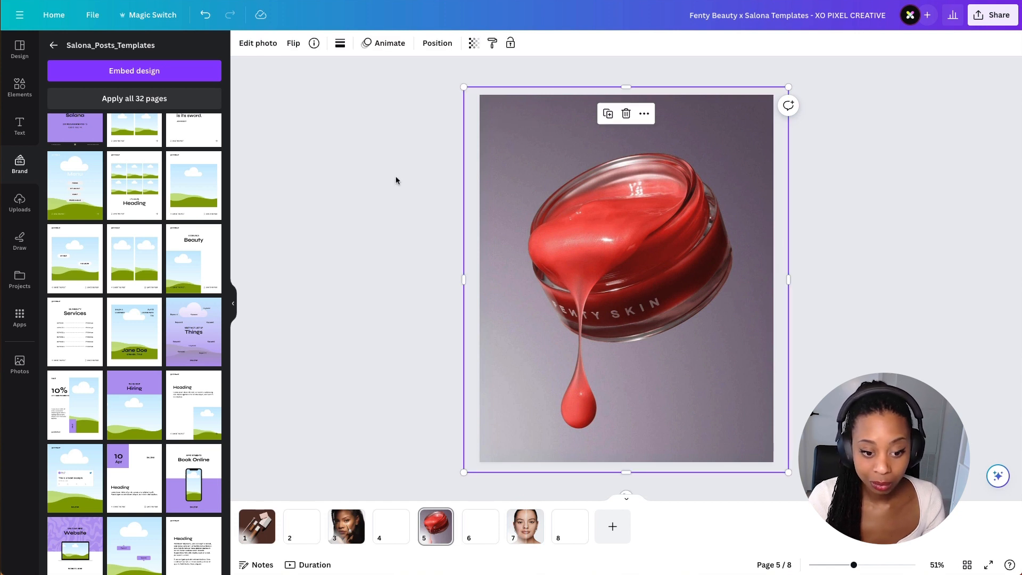
left_click(260, 527)
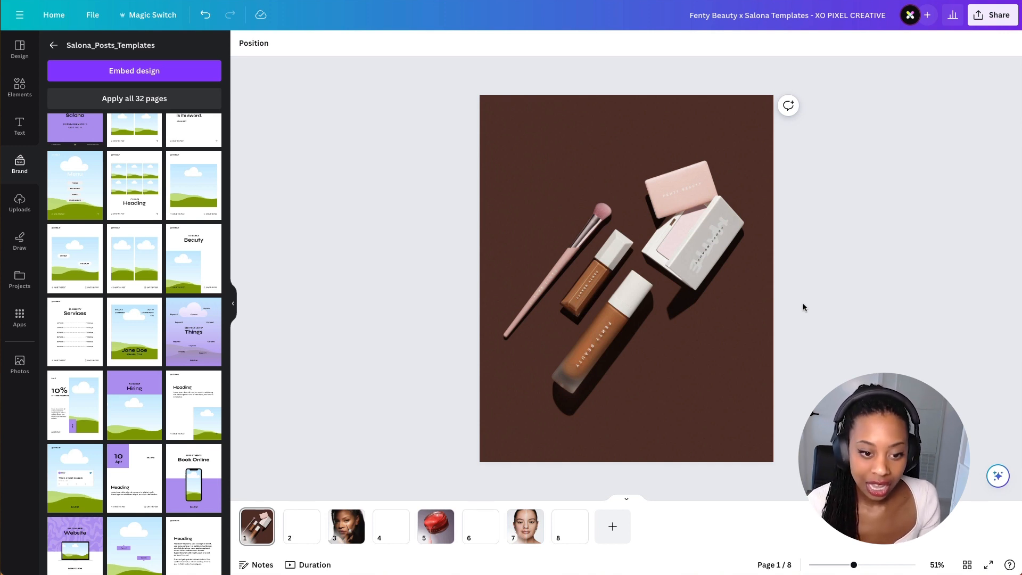
key("ctrl+z")
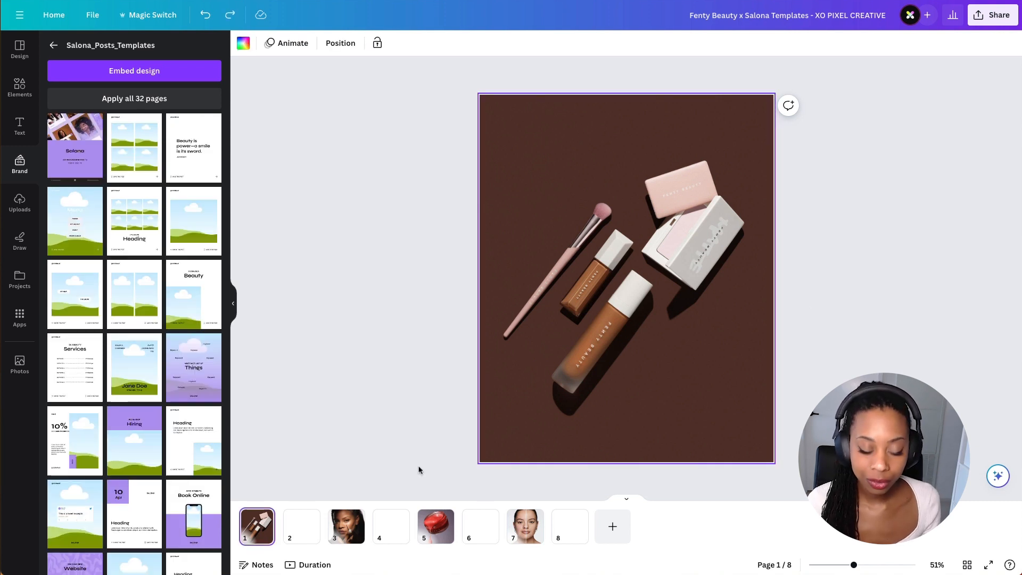
left_click(411, 314)
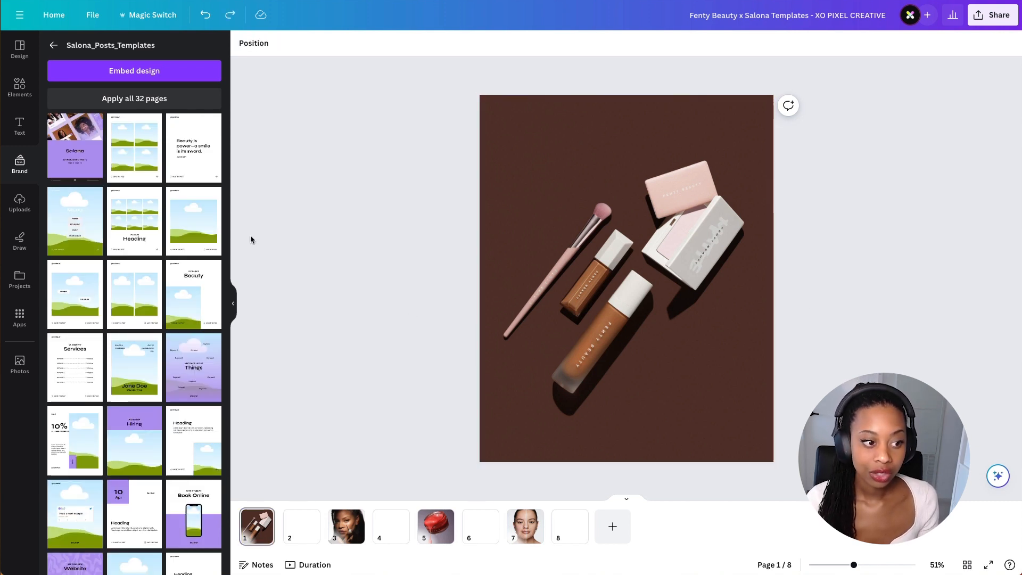
left_click(301, 516)
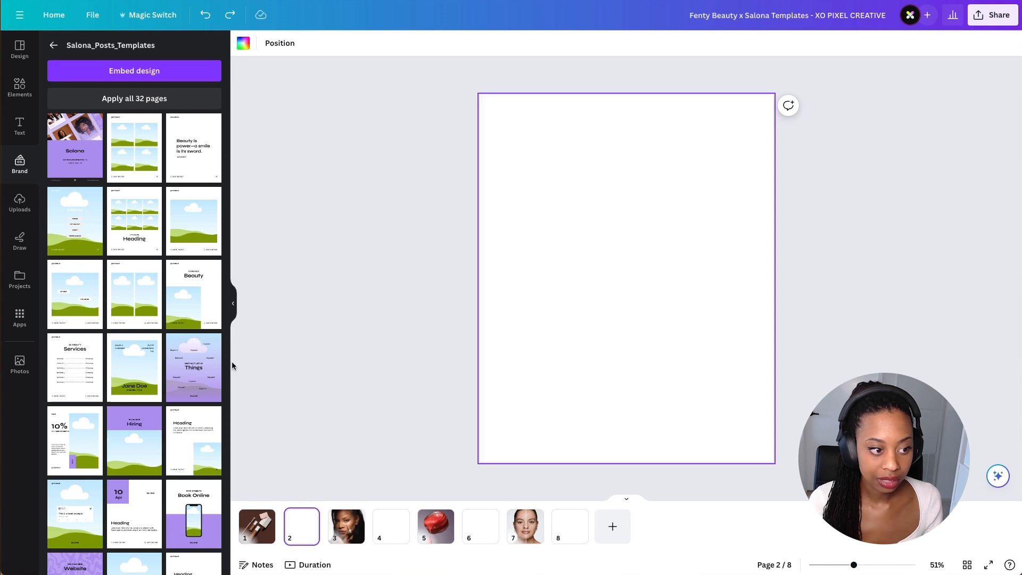
left_click(204, 229)
left_click(431, 198)
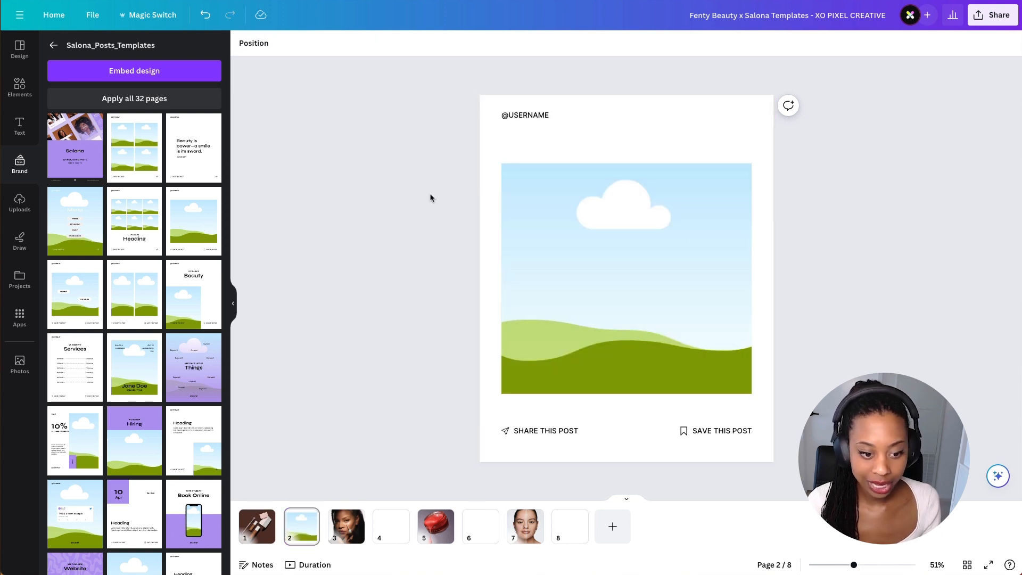
- Copy the flat-lay product photo from page 1 and place it into the image frame on page 2
left_click(257, 524)
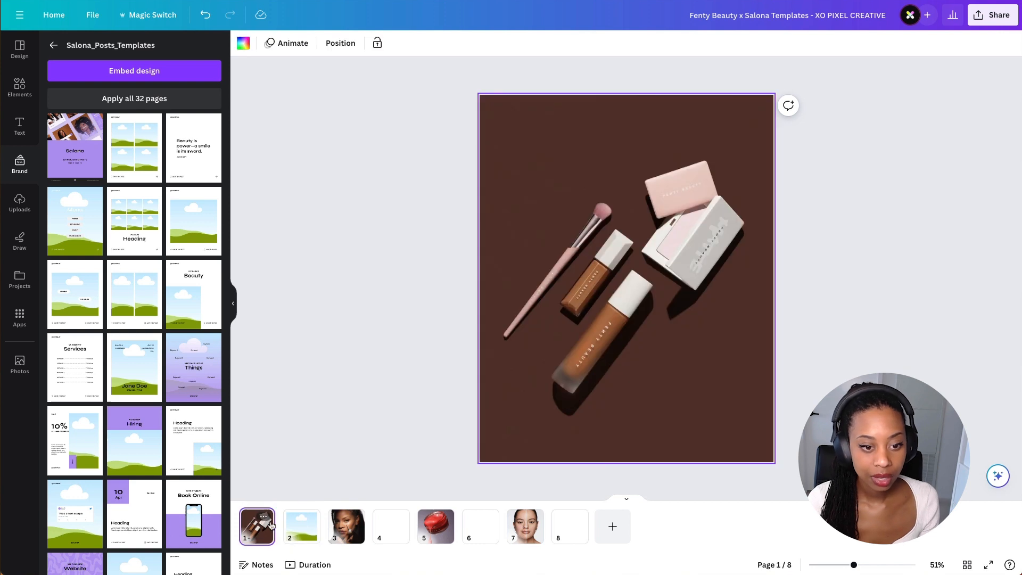
left_click(556, 319)
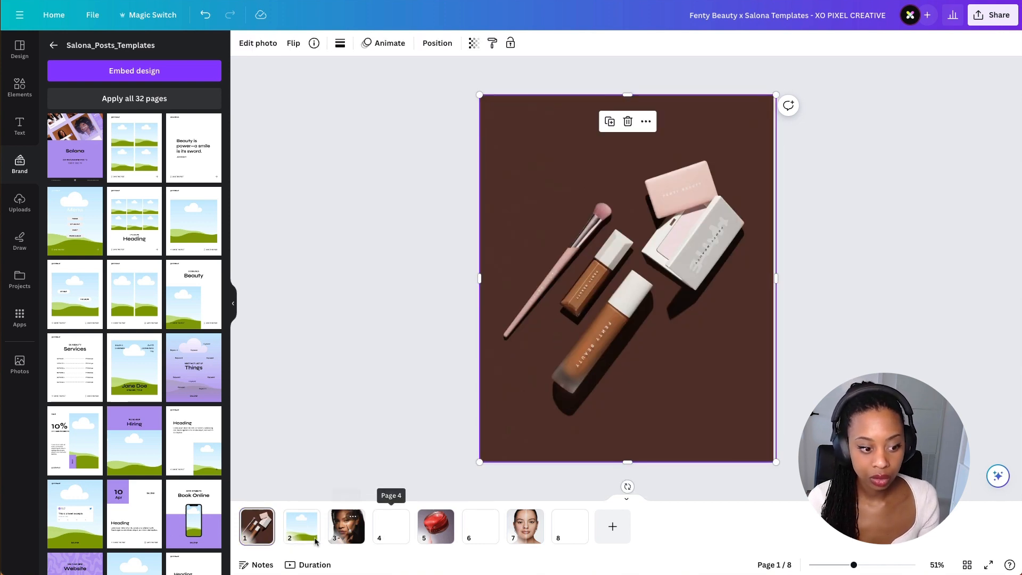
left_click(301, 522)
key("ctrl+v")
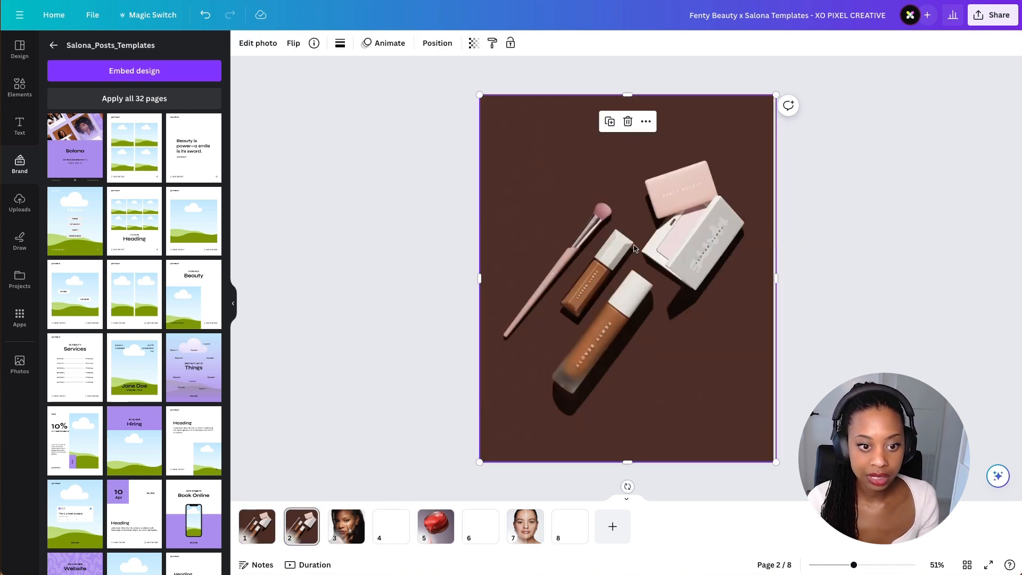
left_click_drag(659, 288, 637, 255)
left_click(847, 255)
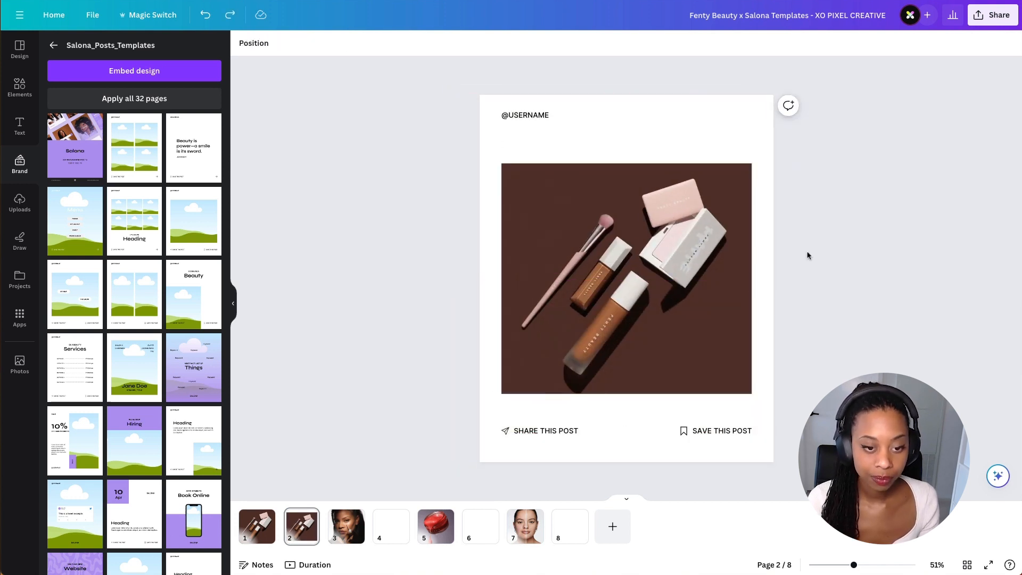
- Remove the background of the product photo on page 2 with BG Remover
left_click_drag(623, 222, 621, 286)
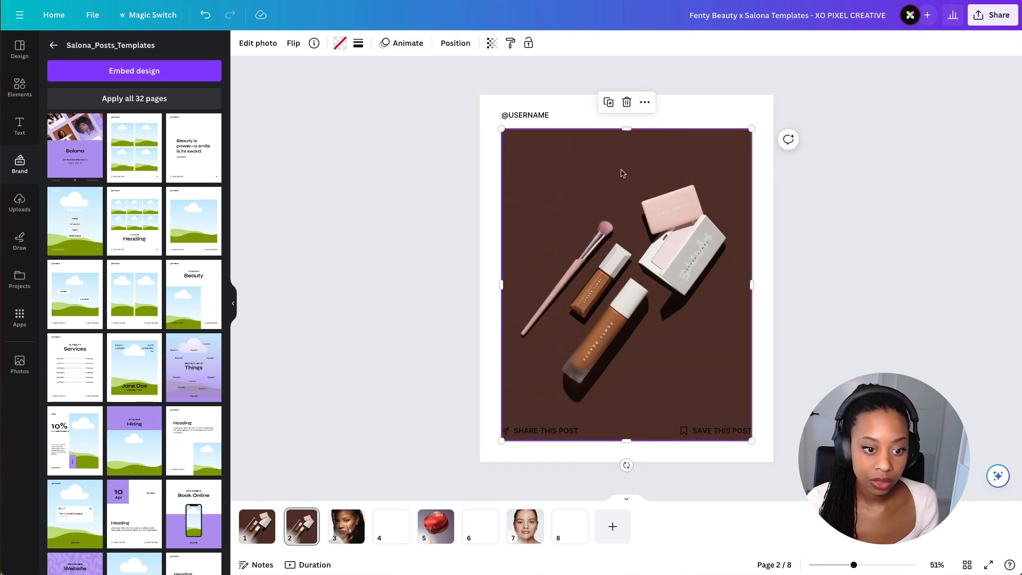
left_click(259, 49)
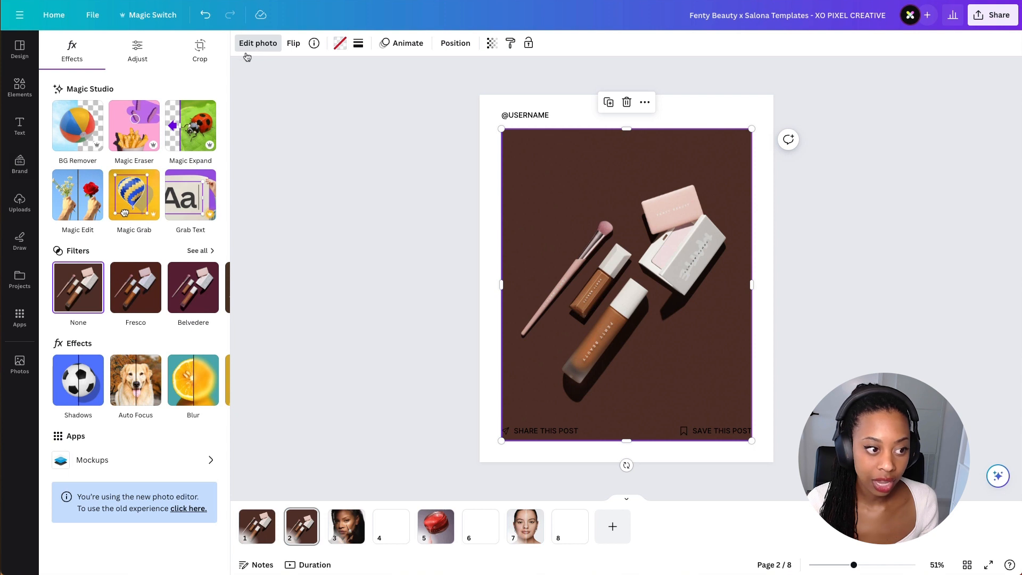
left_click(89, 140)
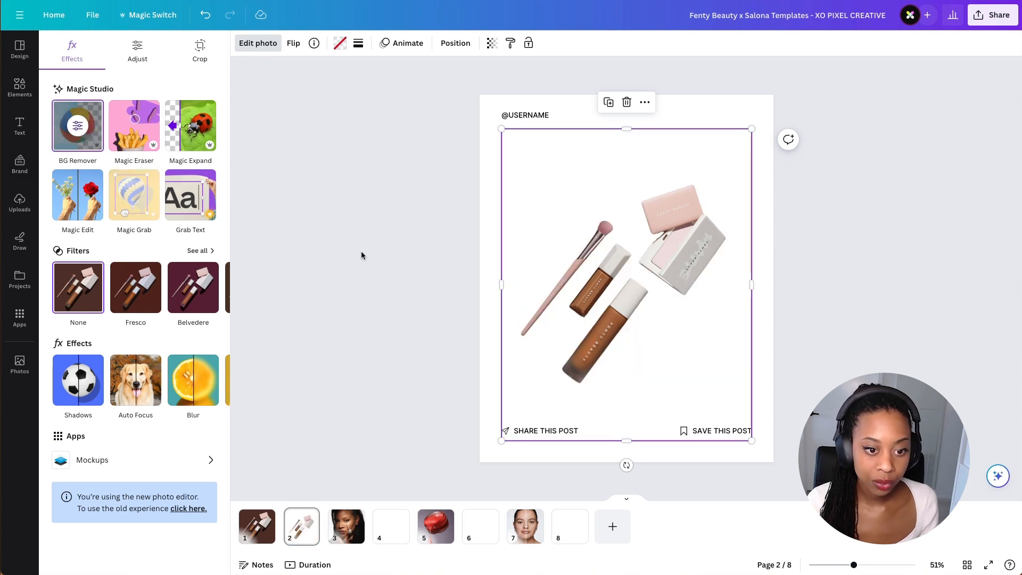
key("Escape")
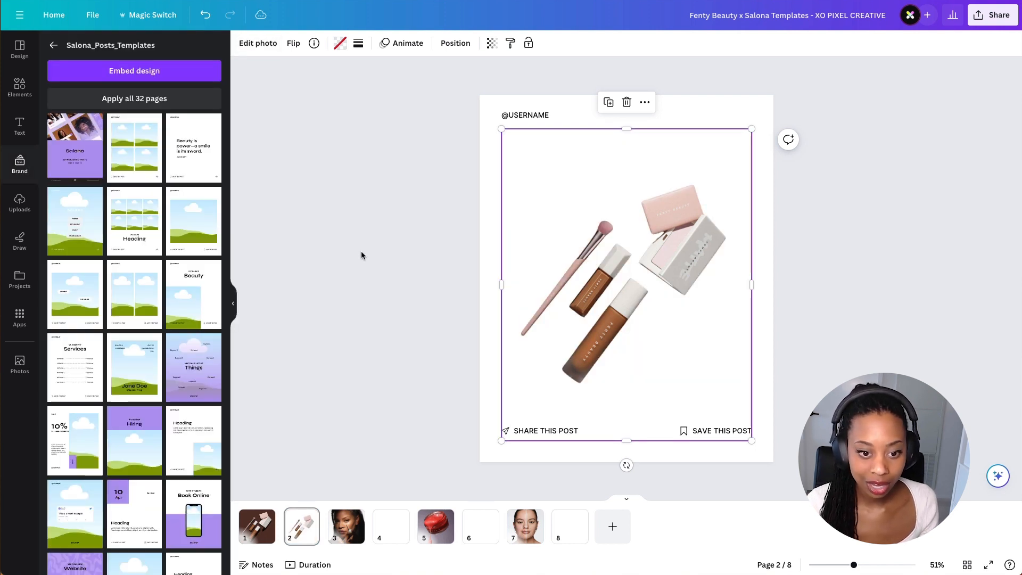
- Rotate, shrink and reposition the cut-out products on page 2, undoing the last adjustment
left_click_drag(623, 465, 598, 463)
left_click_drag(723, 453, 668, 414)
left_click_drag(625, 266, 640, 291)
mouse_move(603, 441)
left_mouse_down()
mouse_move(631, 440)
mouse_move(598, 434)
left_mouse_up()
key("super+z")
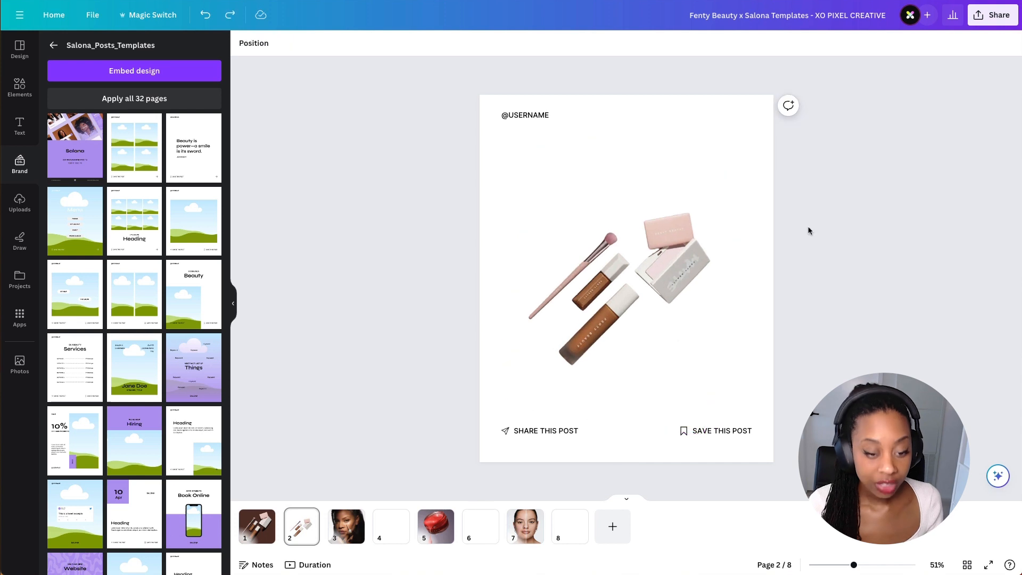
- Set page 2's background colour to black
left_click(658, 262)
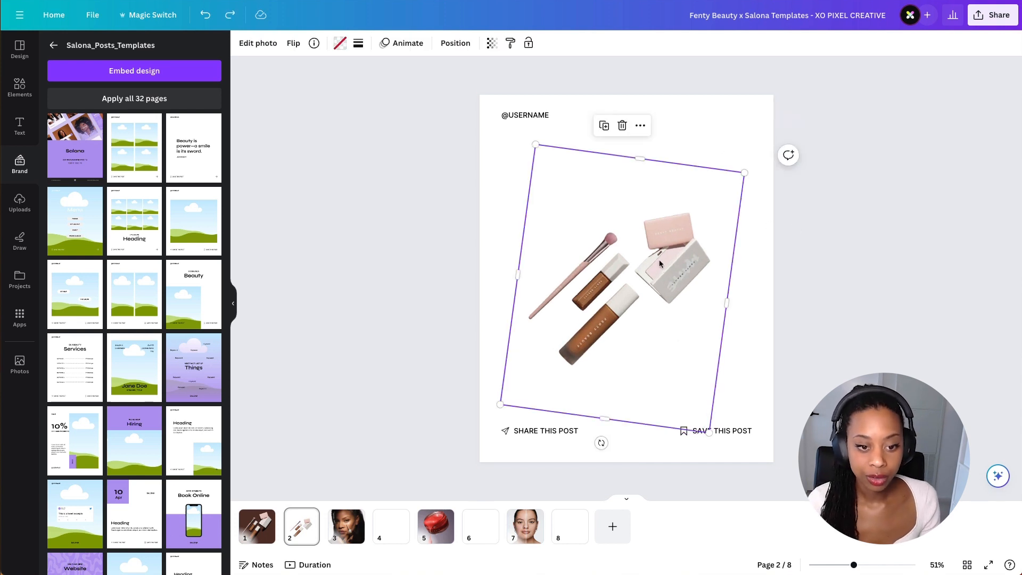
left_click(714, 127)
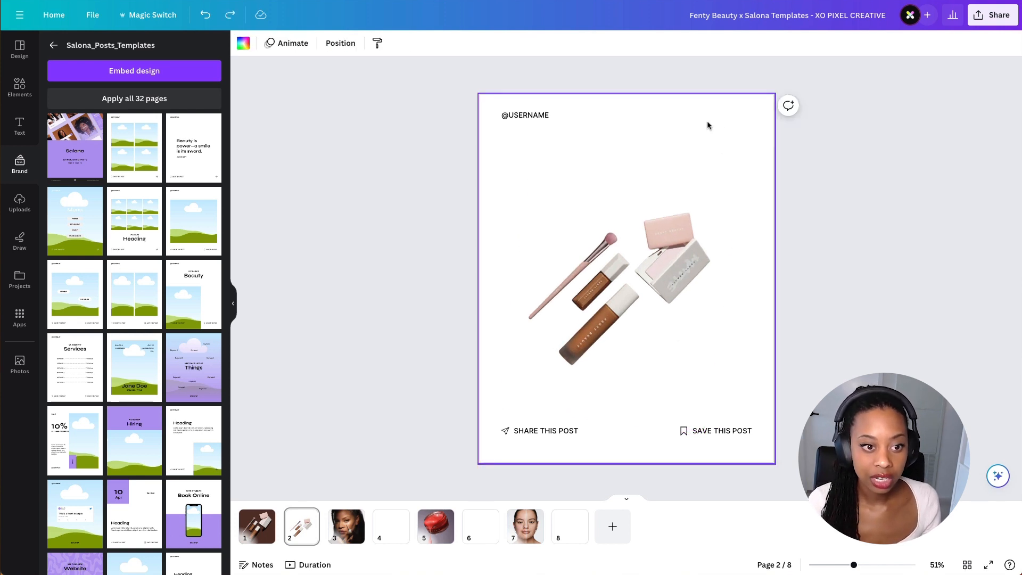
left_click(245, 45)
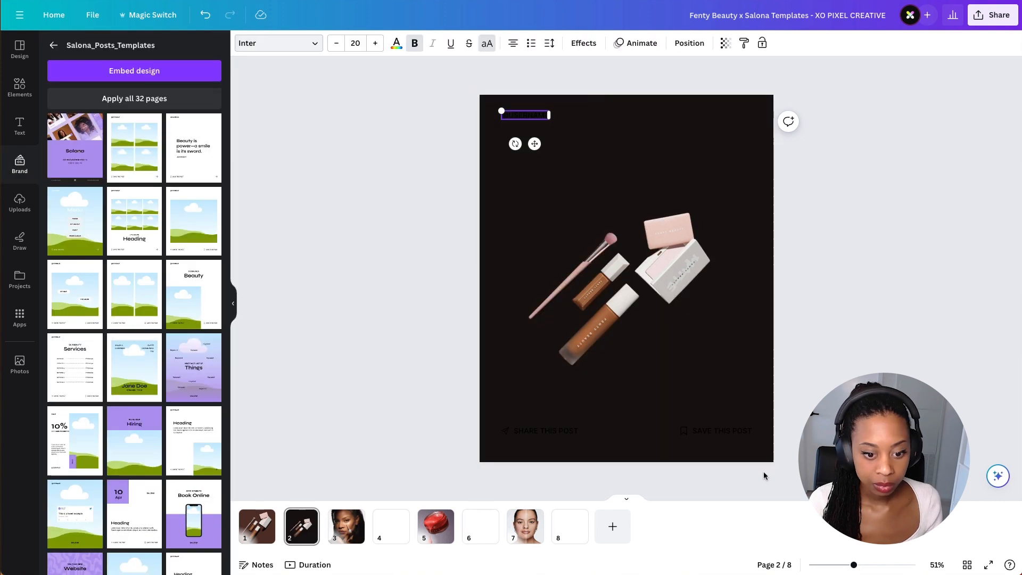
- Change the username, share and save labels and icons on page 2 to white
left_click_drag(765, 475, 482, 407)
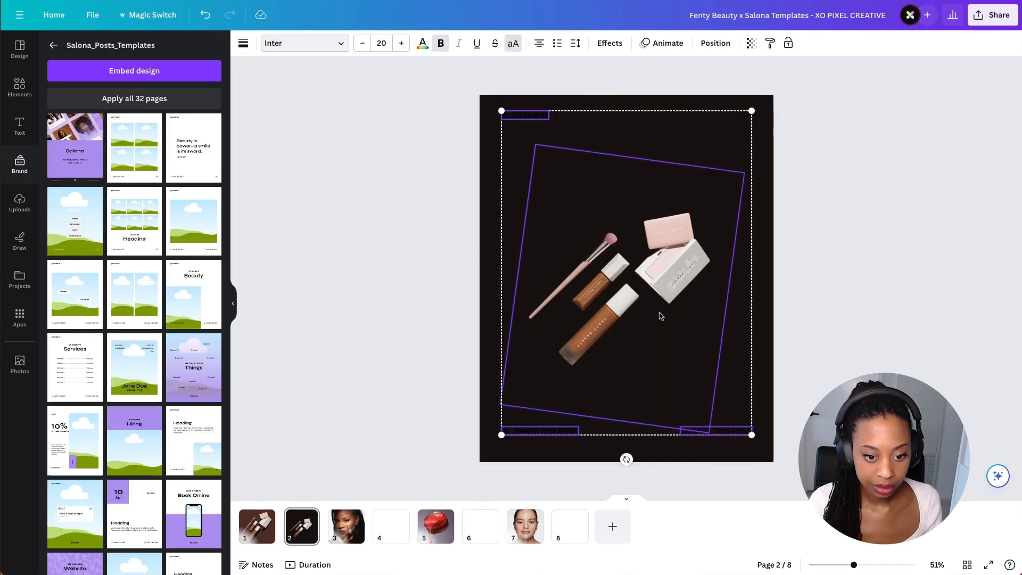
left_click(422, 44)
left_click(150, 118)
double_click(506, 431)
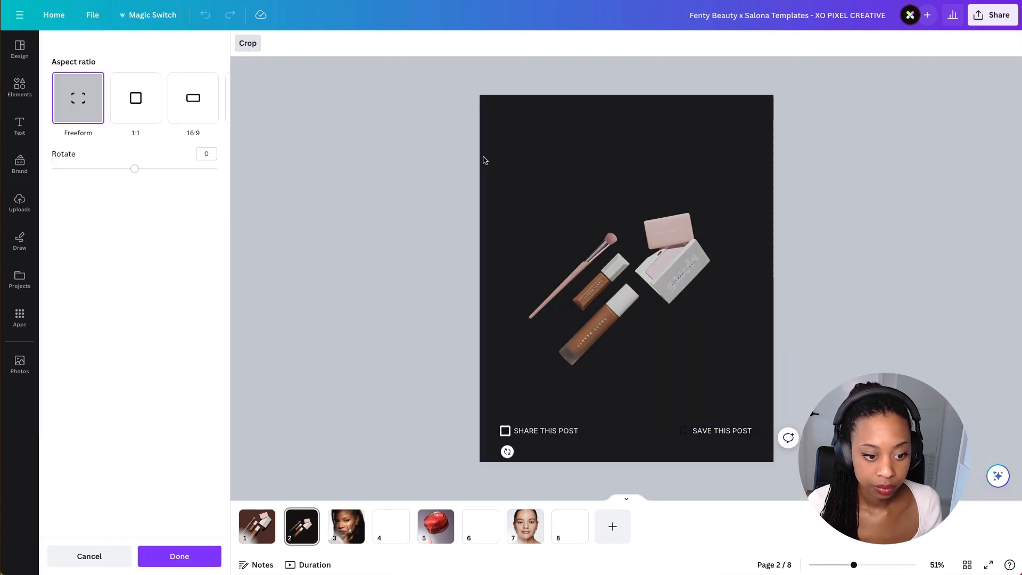
left_click(482, 161)
left_click(367, 44)
left_click(153, 103)
scroll(732, 457, "up", 5)
left_click(735, 454)
left_click(367, 44)
left_click(150, 108)
left_click(245, 223)
scroll(245, 223, "down", 5)
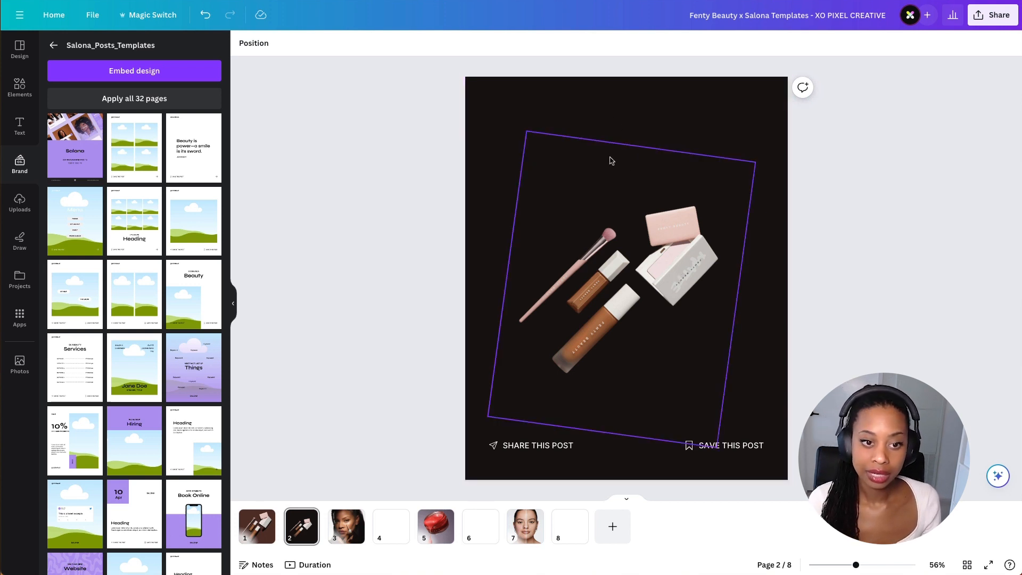
- Add the purple 'We're now Hiring' template as a new page
left_click(343, 303)
scroll(131, 362, "down", 2)
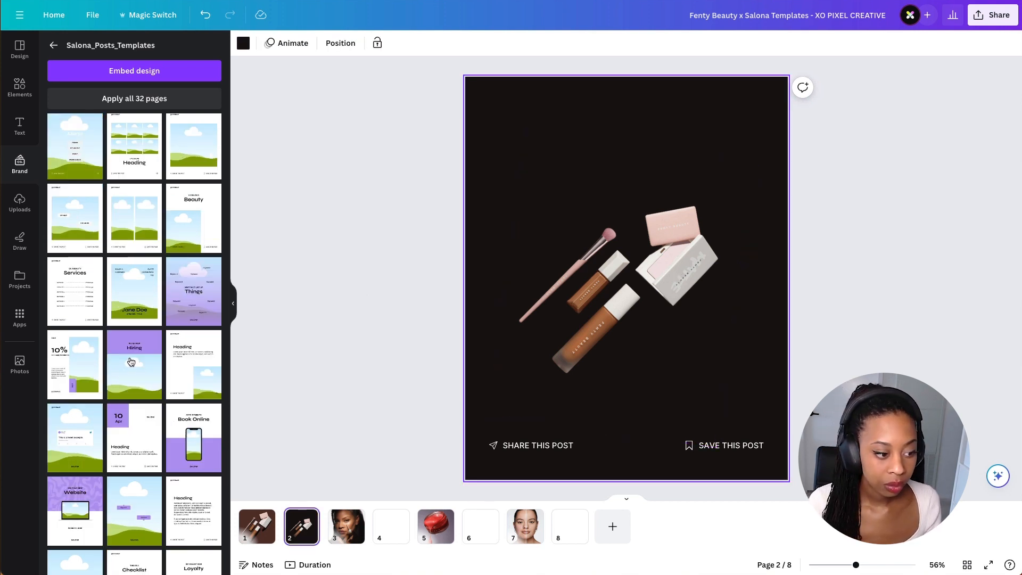
left_click(134, 511)
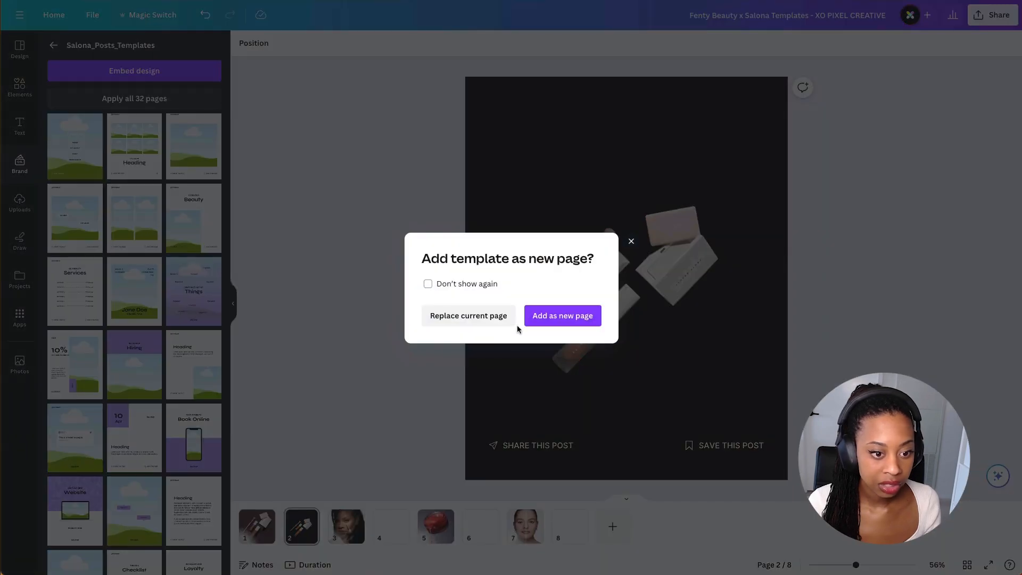
left_click(563, 316)
- Copy the 'We're now Hiring' heading from page 3 and paste it onto page 2
left_click(625, 180)
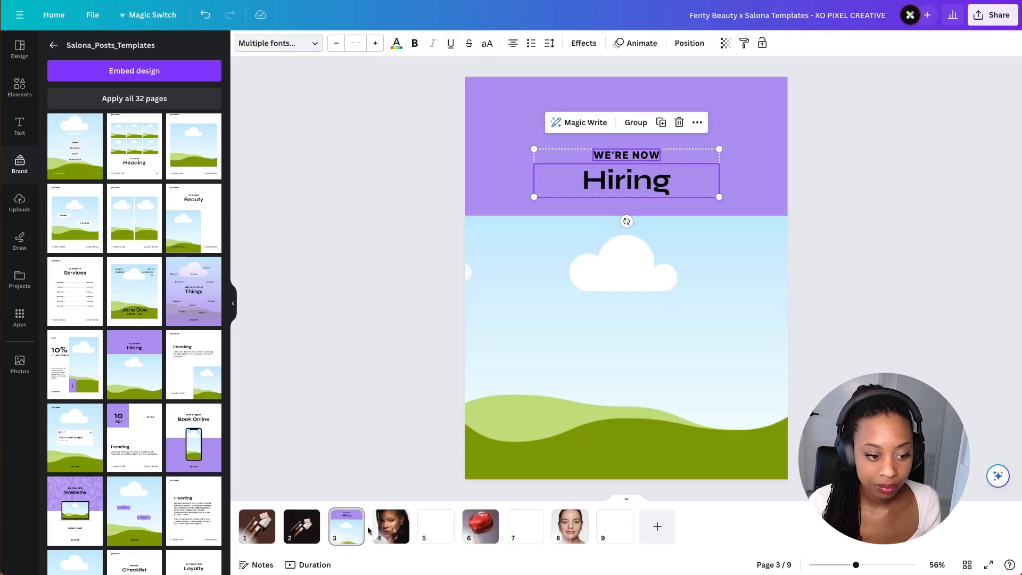
left_click(301, 526)
key("ctrl+v")
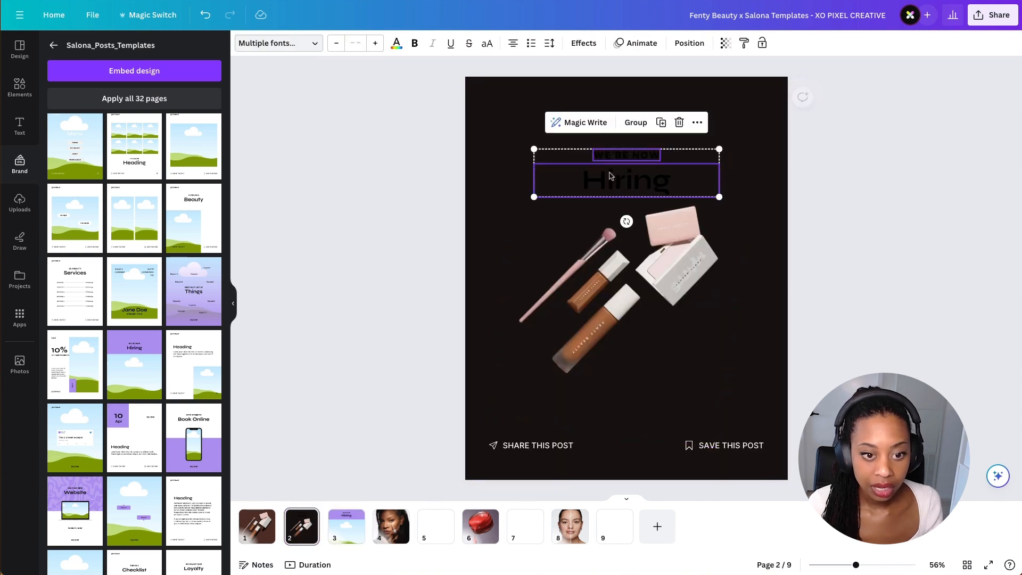
- Set the pasted heading group's text colour to white
left_click(397, 43)
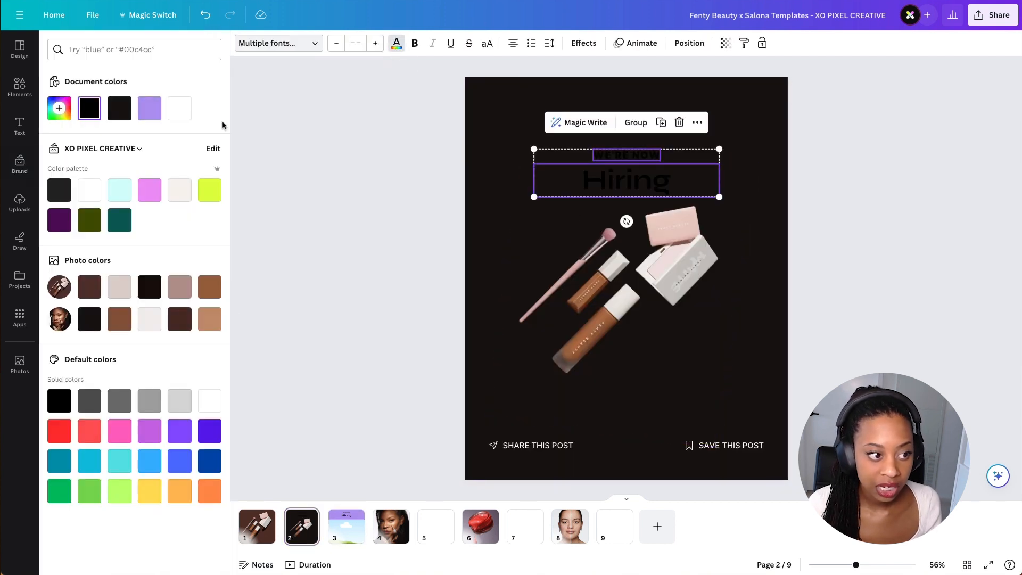
left_click(180, 109)
key("Escape")
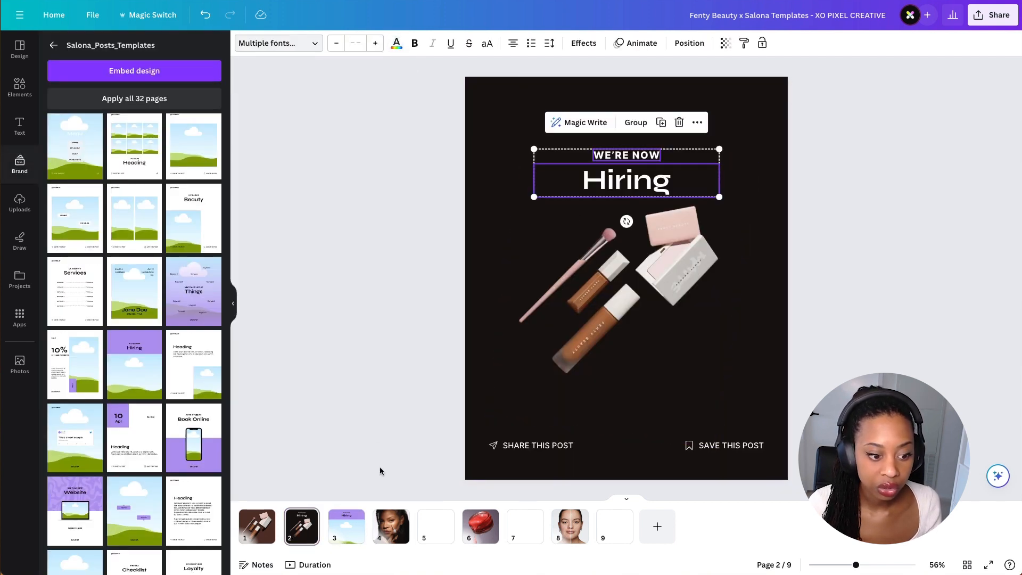
- Delete page 3, the purple 'We're now Hiring' template page, and return to page 2
left_click(356, 518)
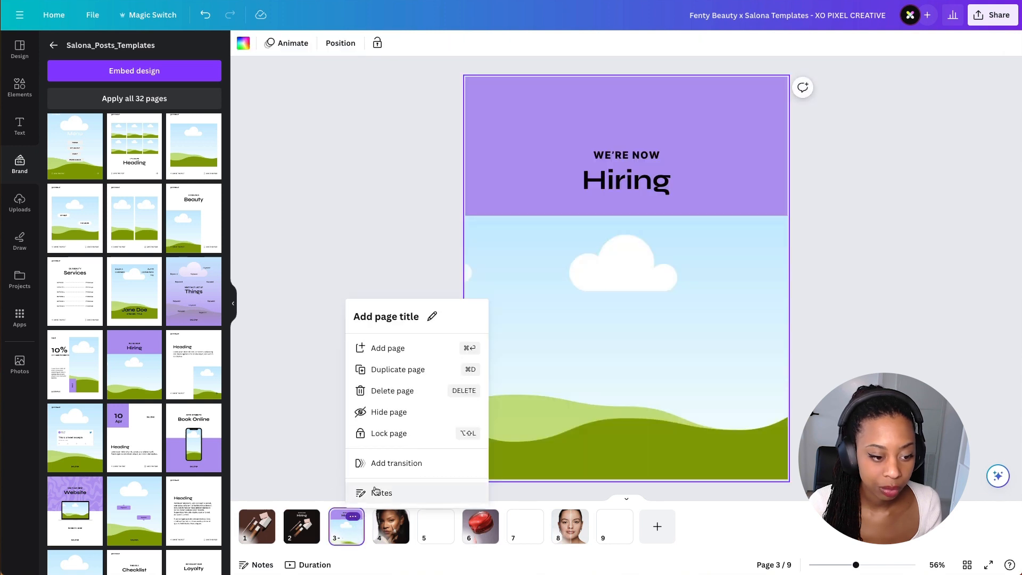
left_click(406, 391)
left_click(302, 524)
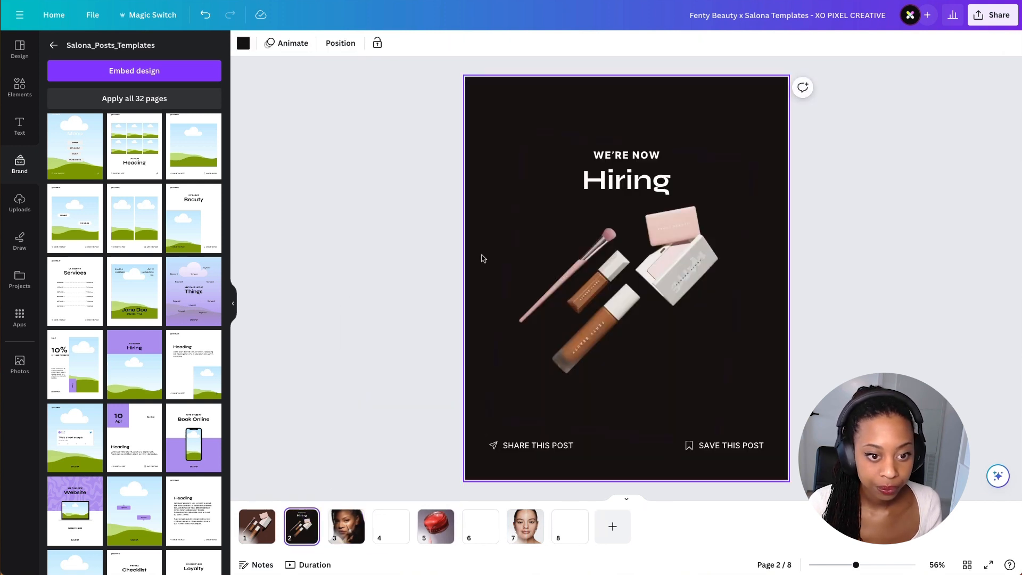
- Change the font of both heading lines on page 2 to Soleil
left_click(620, 184)
left_click(631, 155)
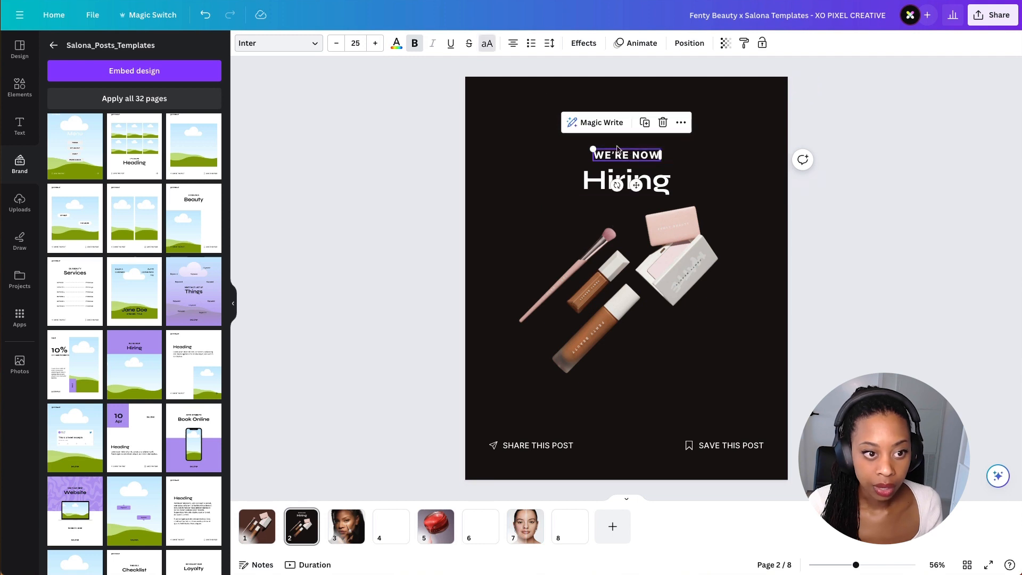
scroll(633, 152, "up", 3, "ctrl")
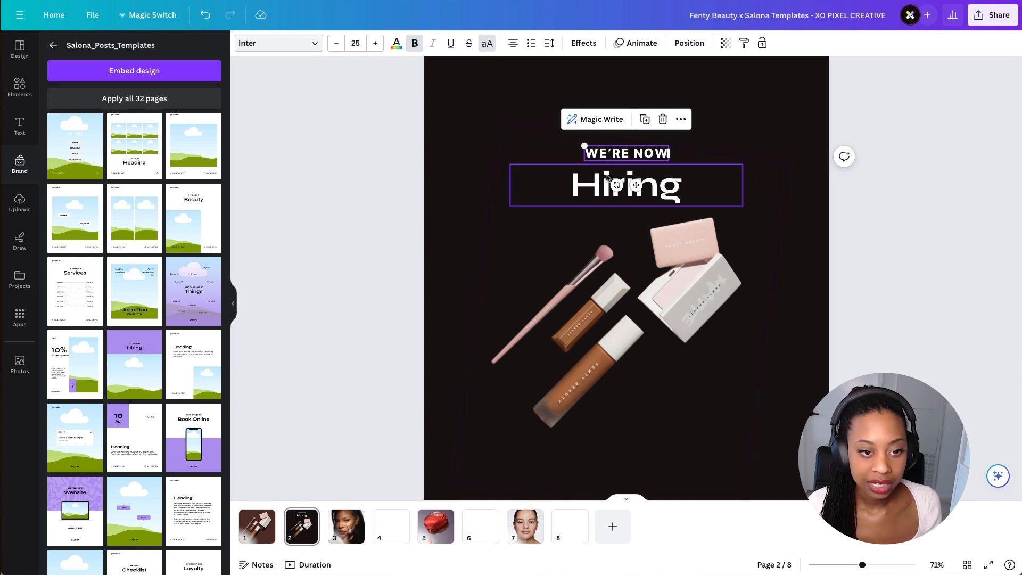
left_click(617, 186, "shift")
left_click(298, 45)
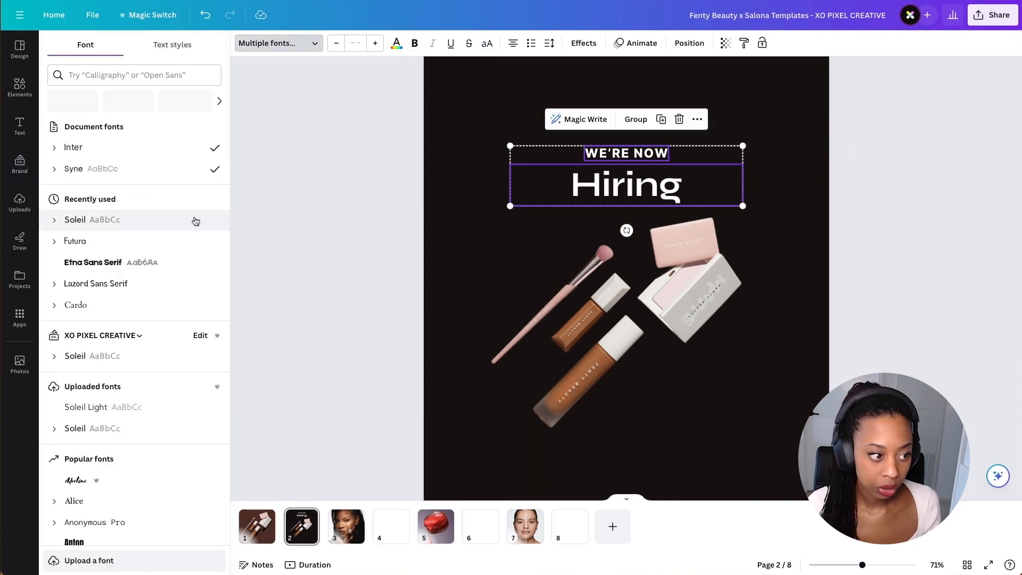
left_click(205, 219)
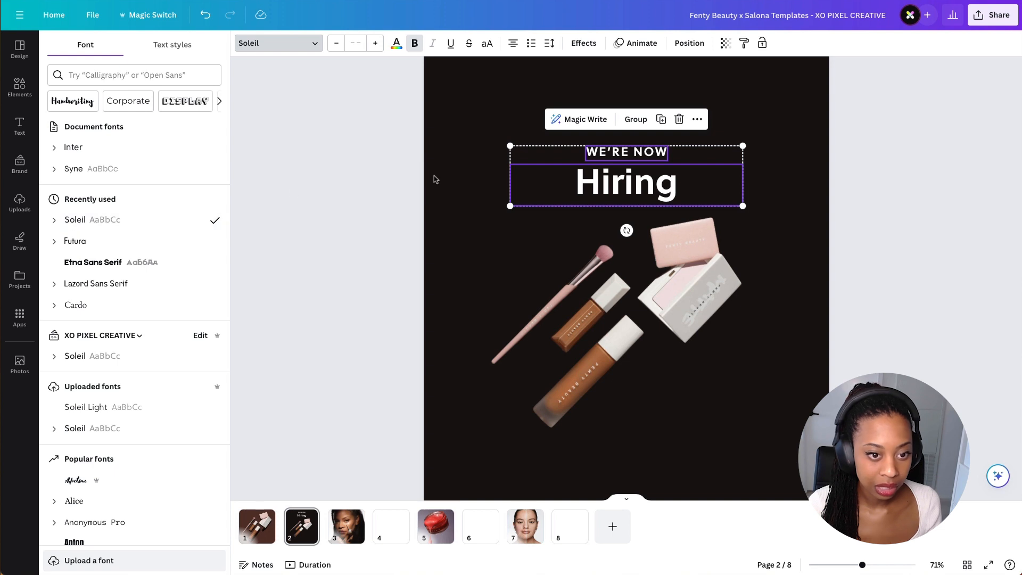
left_click(353, 108)
left_click(343, 209)
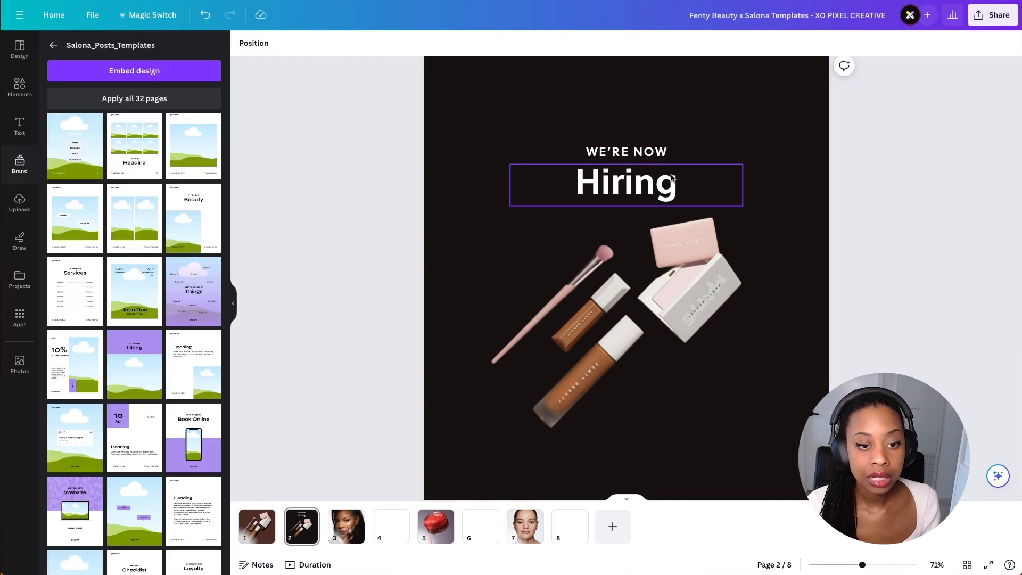
- Replace the small 'WE'RE NOW' line with FENTY BEAUTY
left_click(654, 154)
double_click(649, 154)
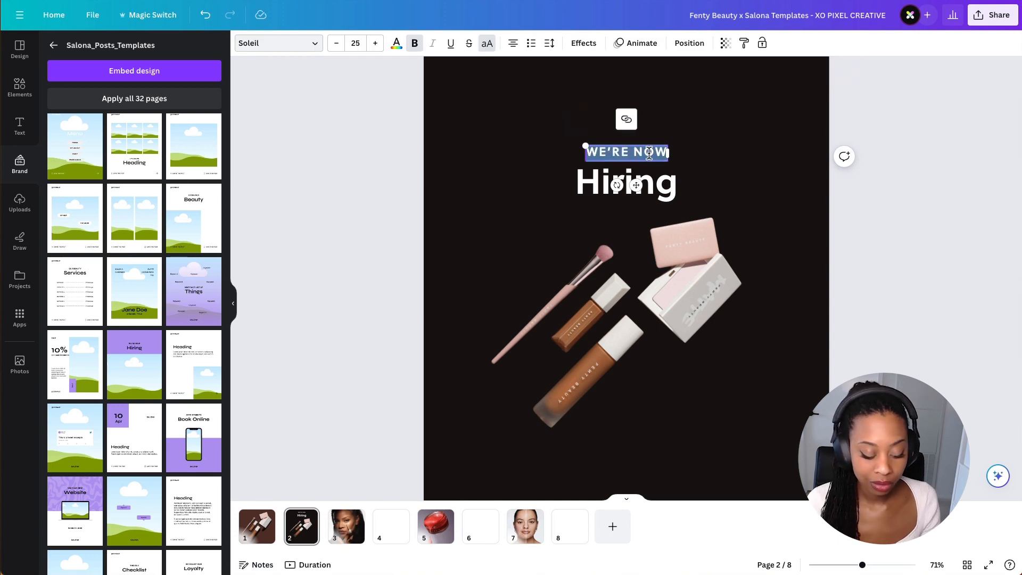
type("FENTY")
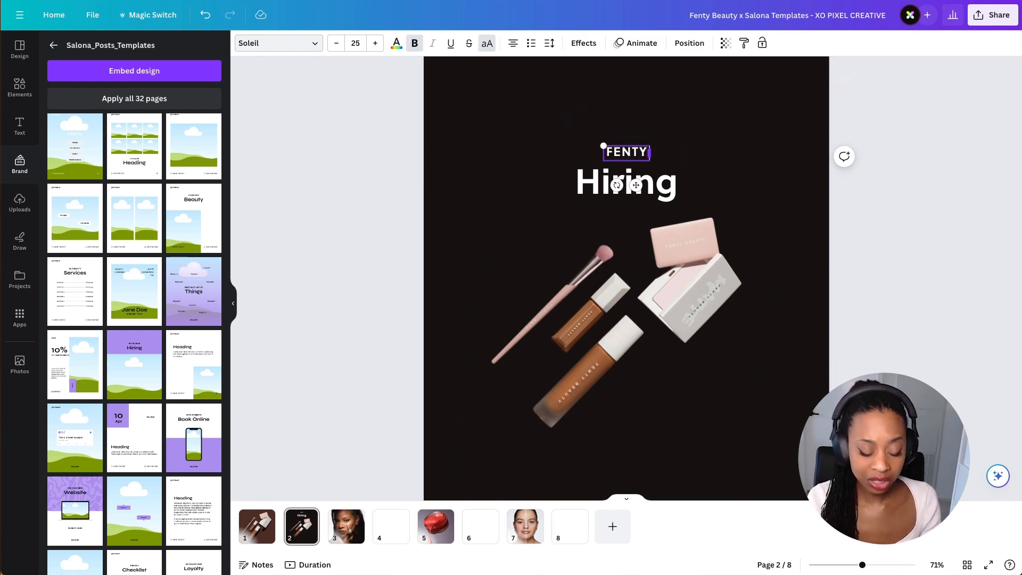
type(" BEAUTY")
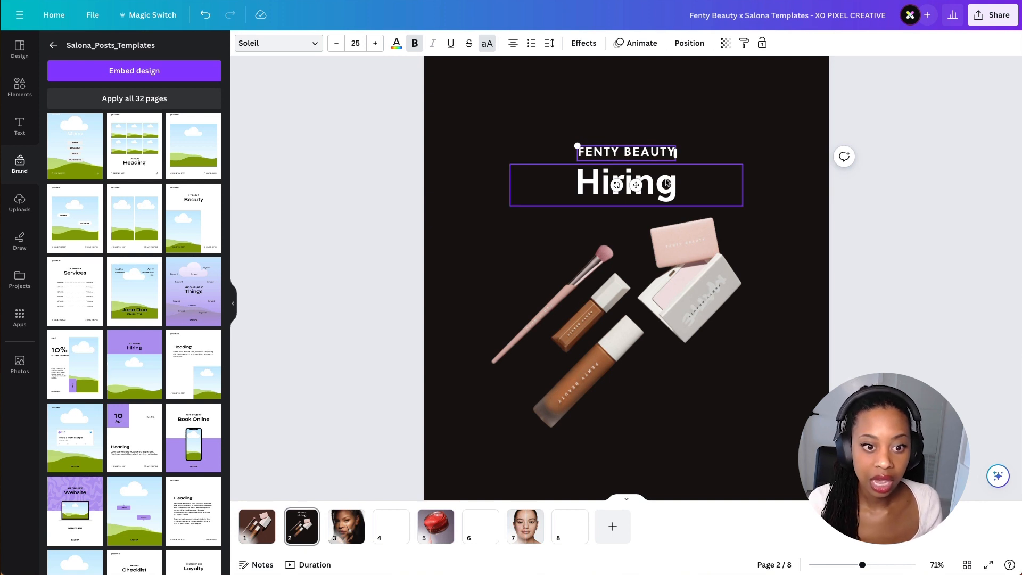
- Replace the large 'Hiring' heading with Date Night
left_click(664, 192)
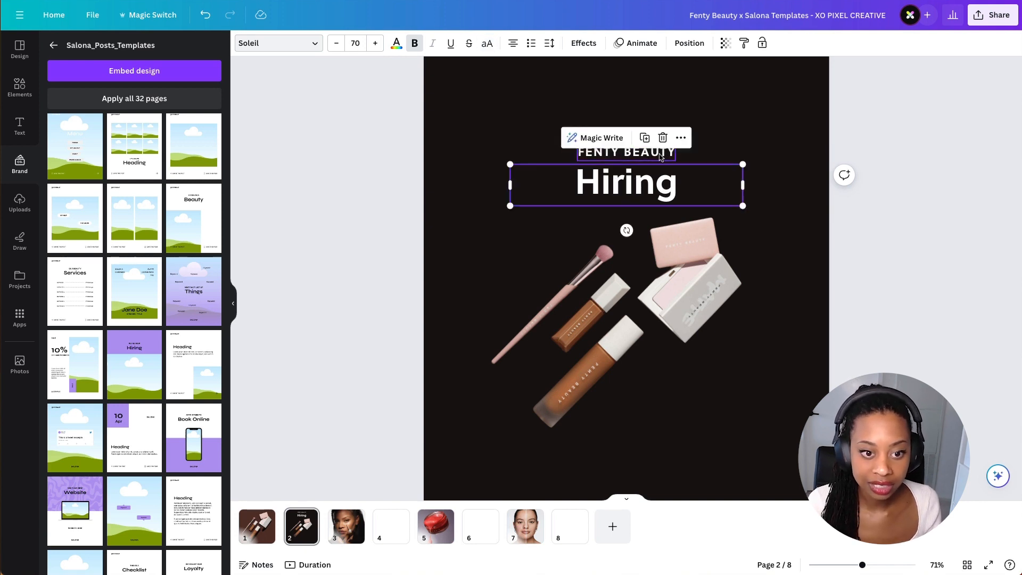
double_click(632, 187)
type("D")
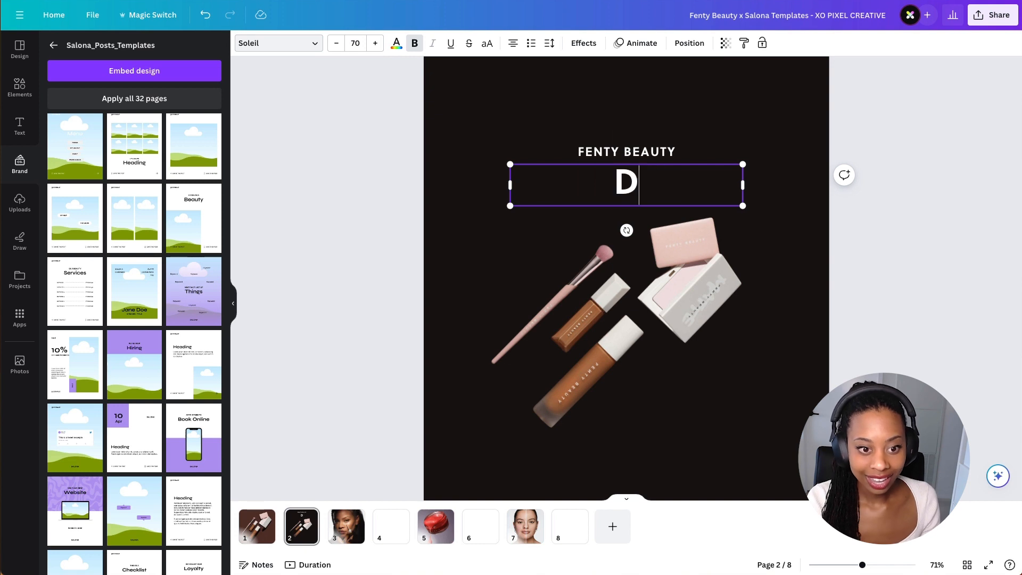
type("ate Night")
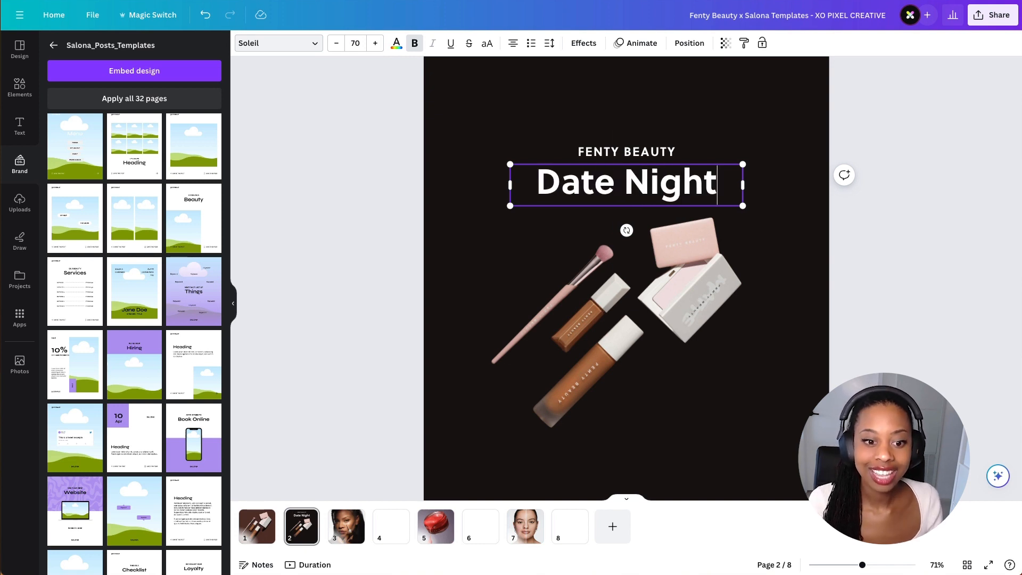
- Select both heading lines together and nudge the group slightly upward on the page
left_click(716, 288)
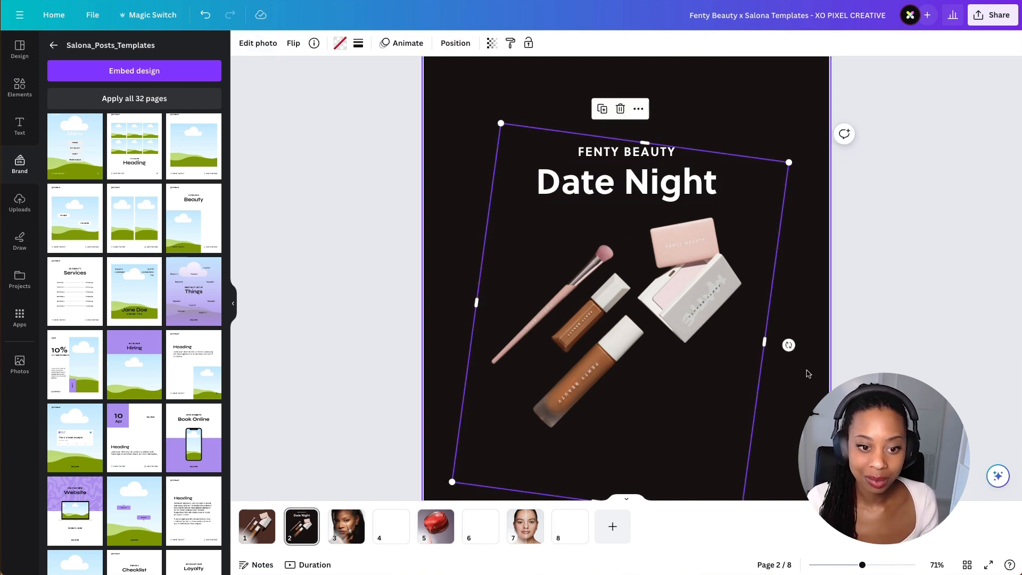
left_click(896, 206)
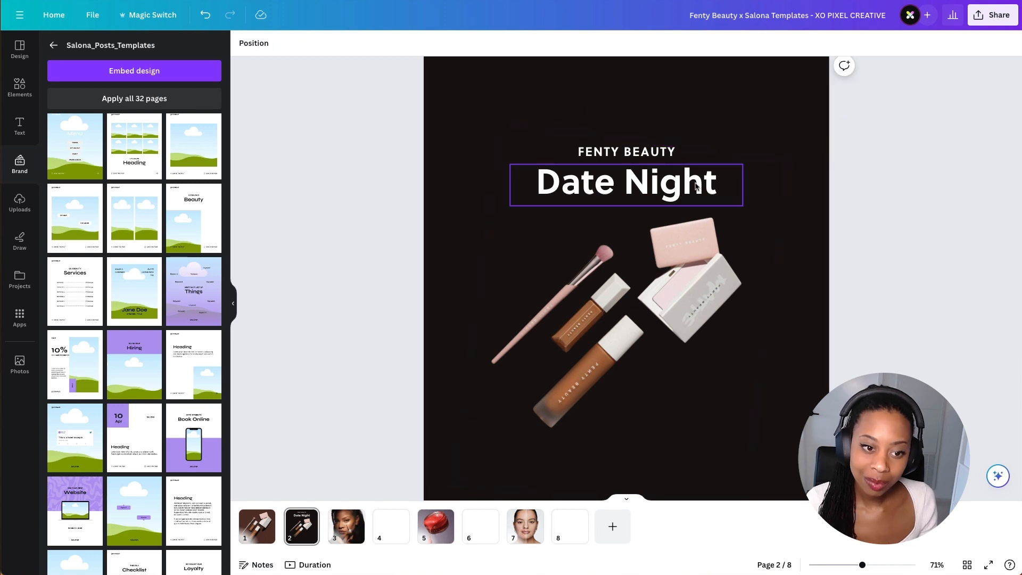
left_click(661, 157)
left_click(673, 176, "shift")
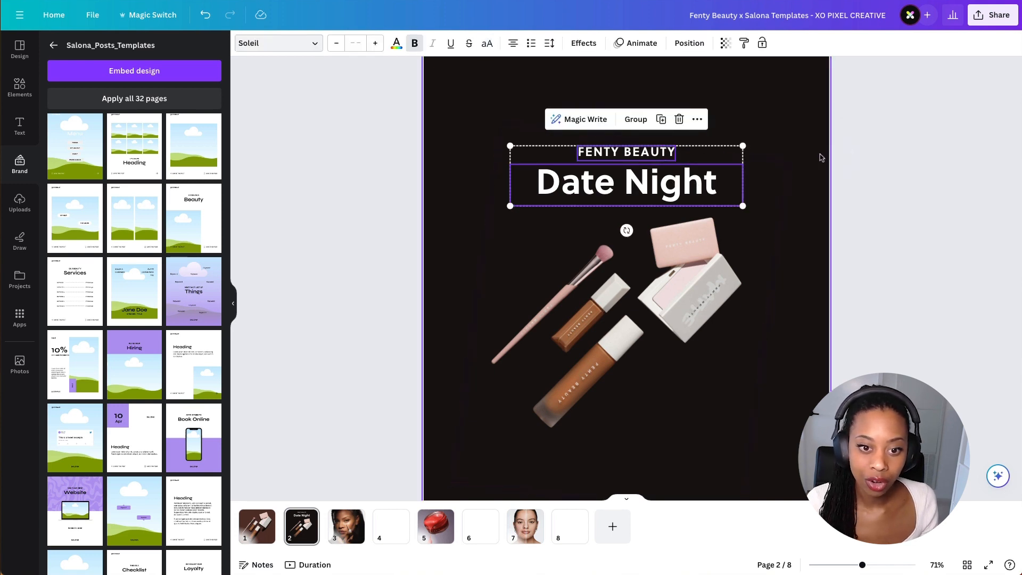
left_click(817, 179)
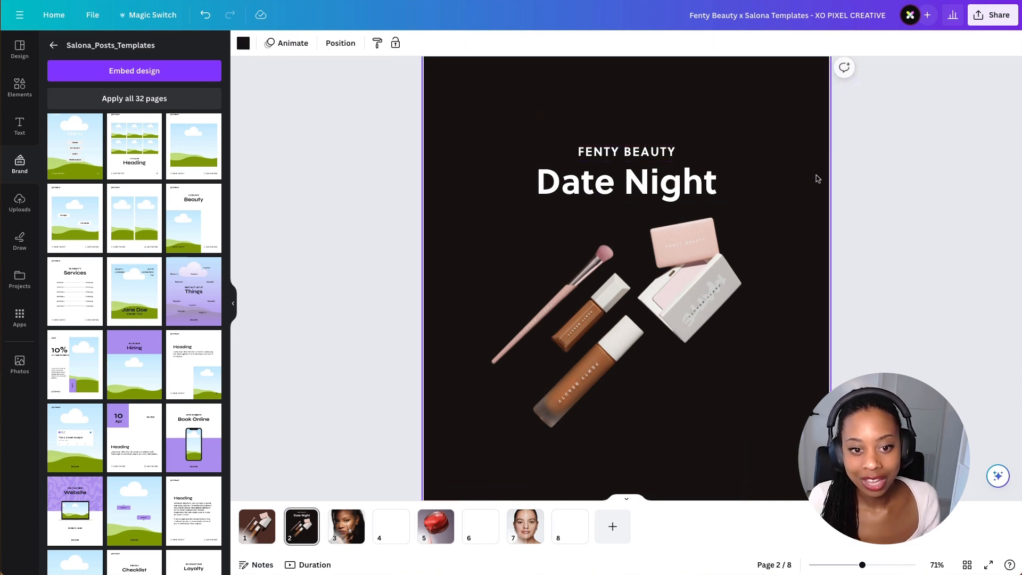
left_click(662, 154)
left_click(684, 190, "shift")
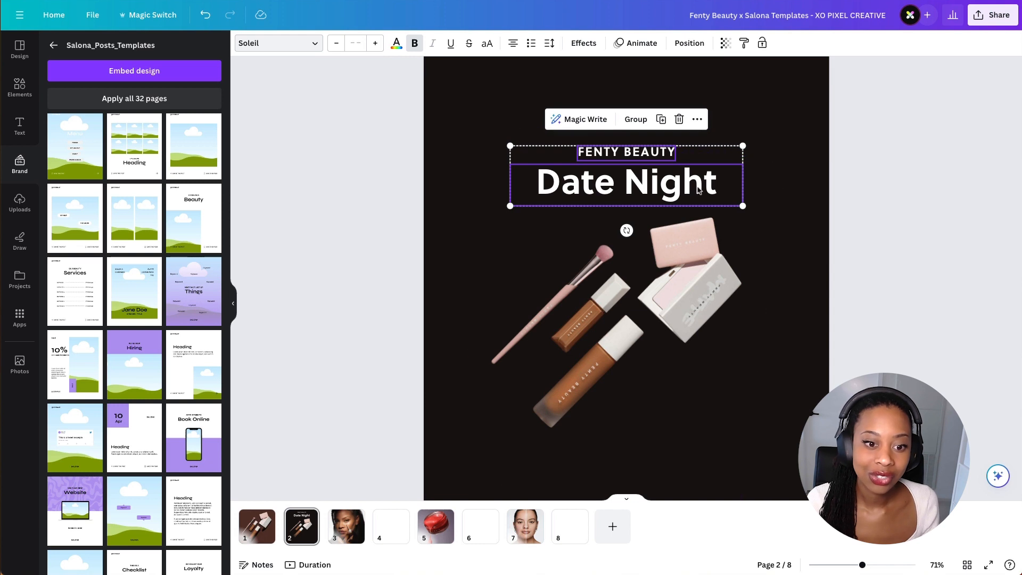
left_click_drag(699, 187, 701, 181)
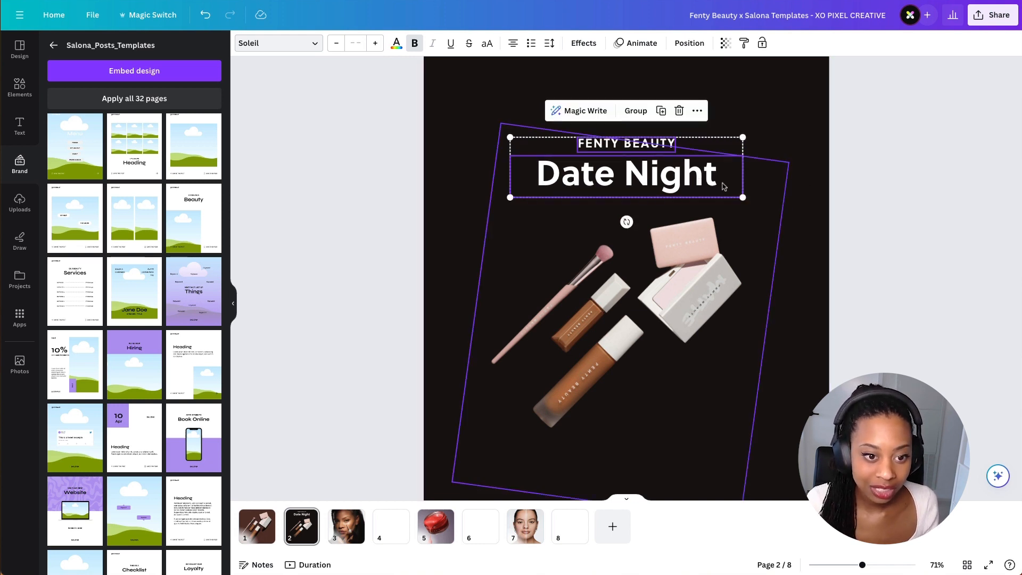
- Switch the Date Night heading to all uppercase letters
left_click(690, 108)
left_click(692, 191)
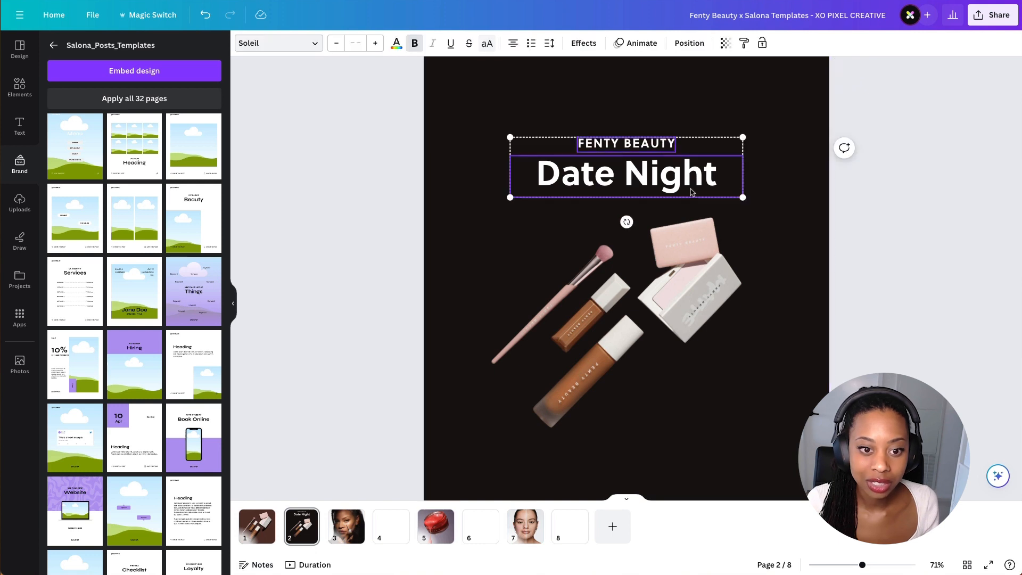
left_click(689, 43)
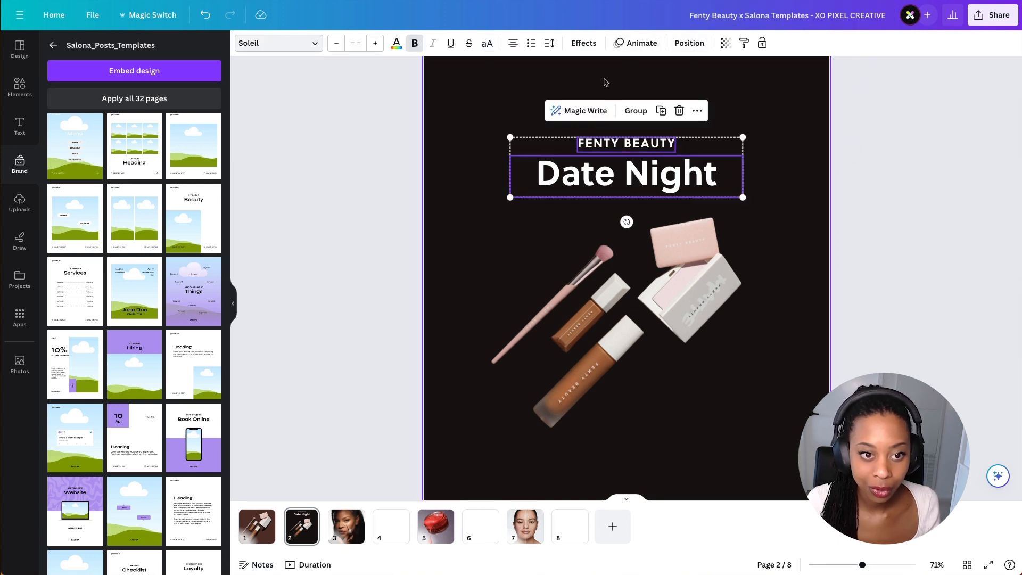
left_click(310, 148)
left_click(571, 167)
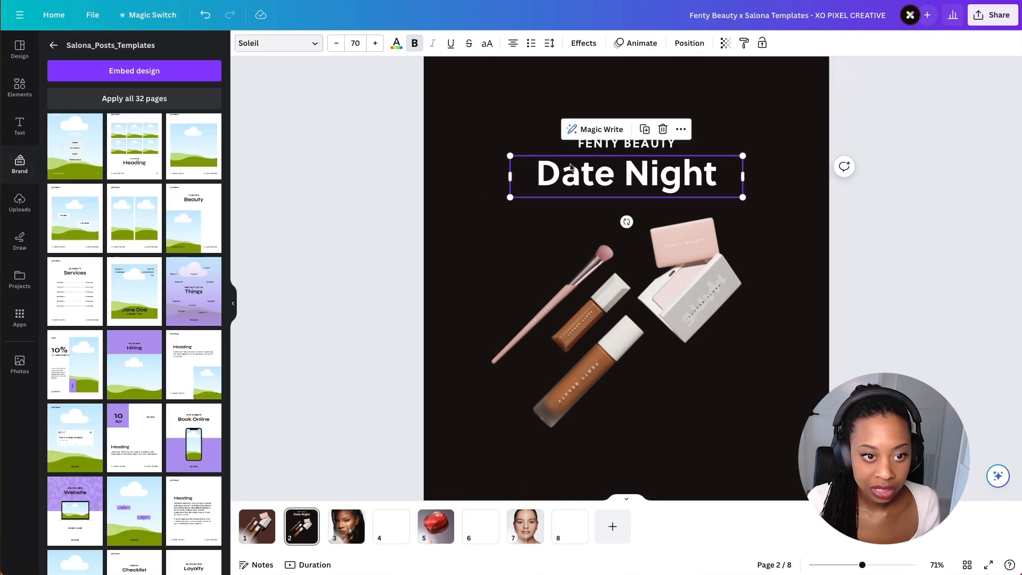
left_click(488, 43)
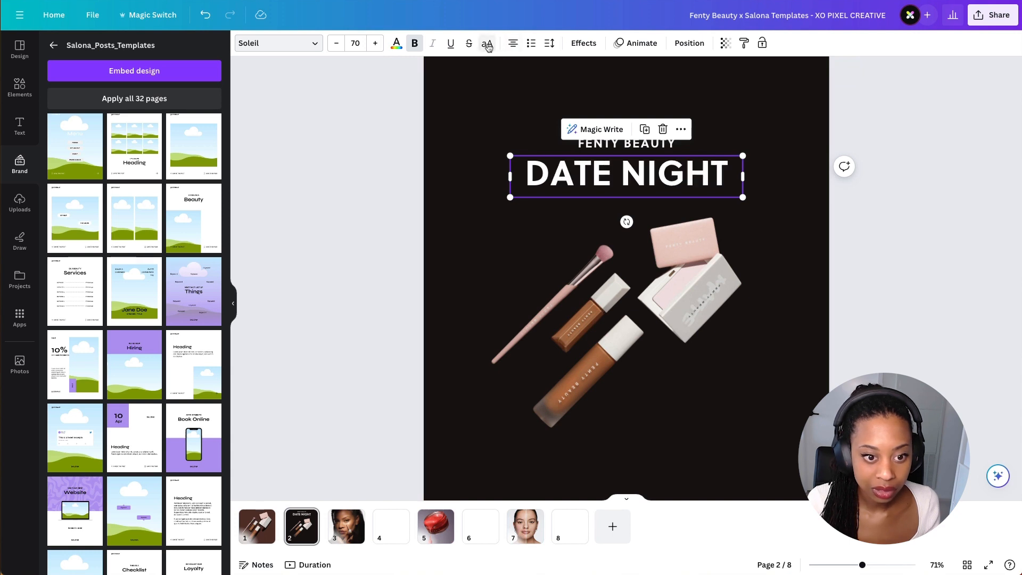
- Increase the FENTY BEAUTY line's letter spacing to 241
left_click(612, 146)
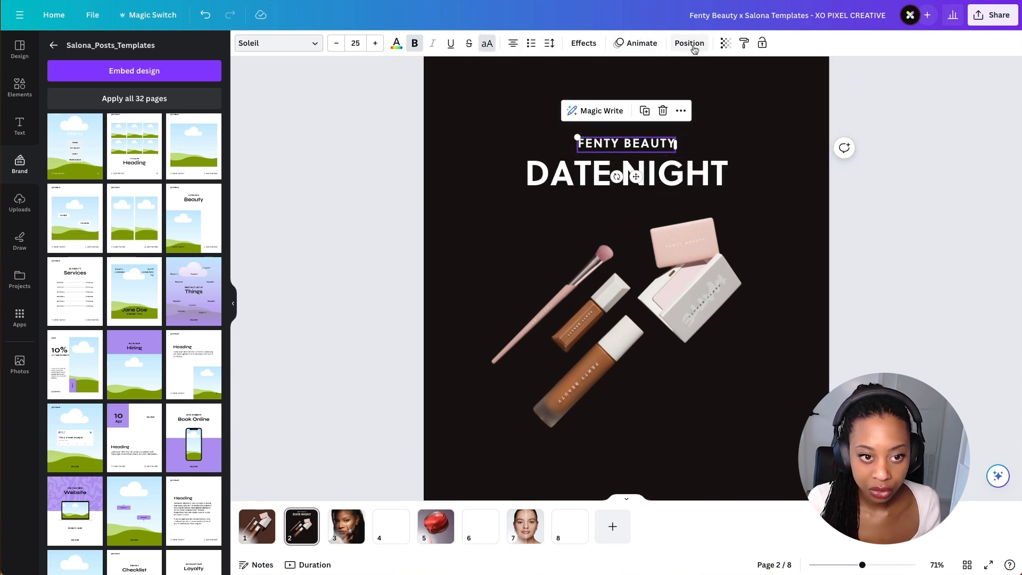
left_click(672, 44)
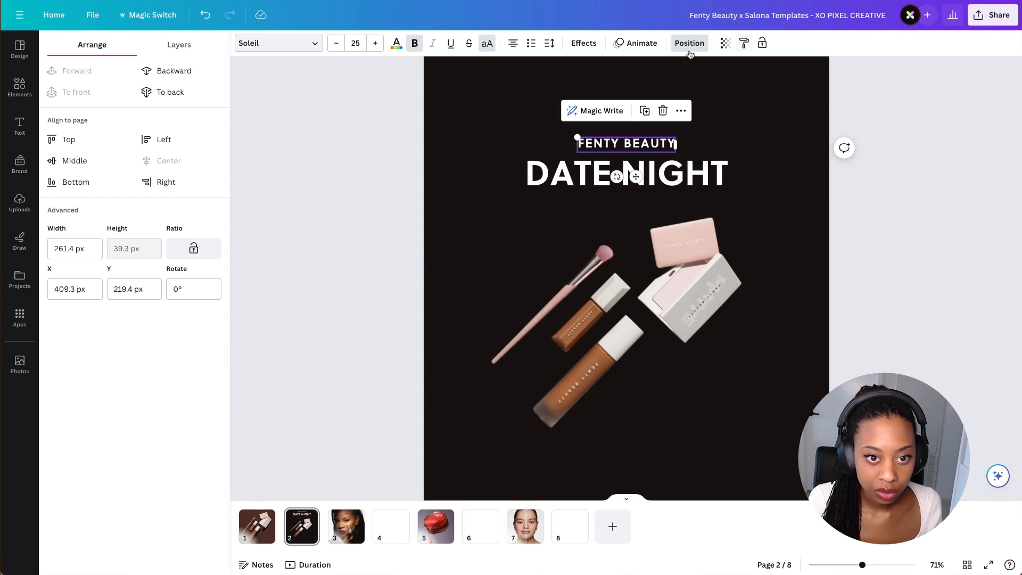
left_click(550, 44)
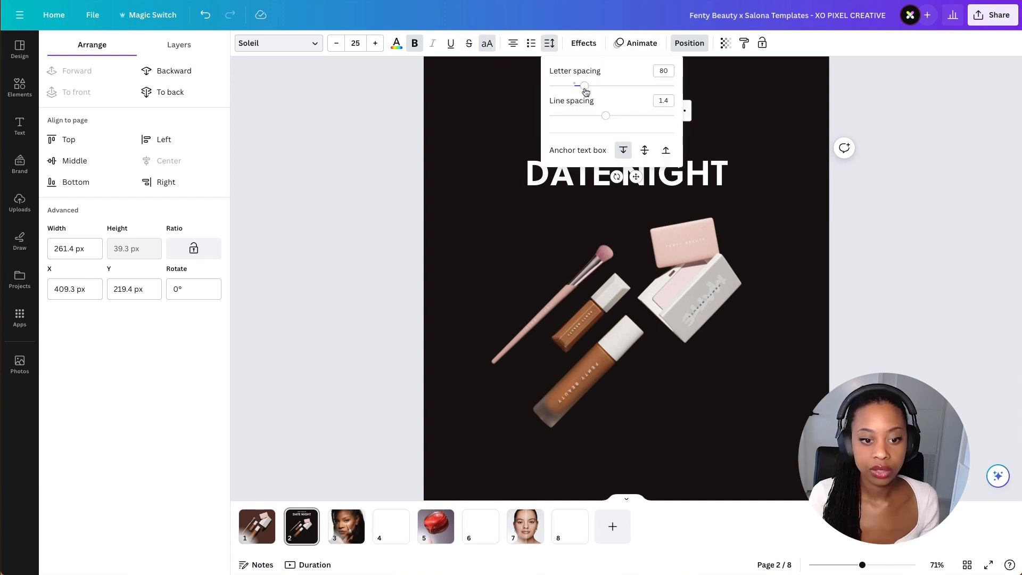
left_click_drag(586, 90, 592, 89)
left_click(867, 110)
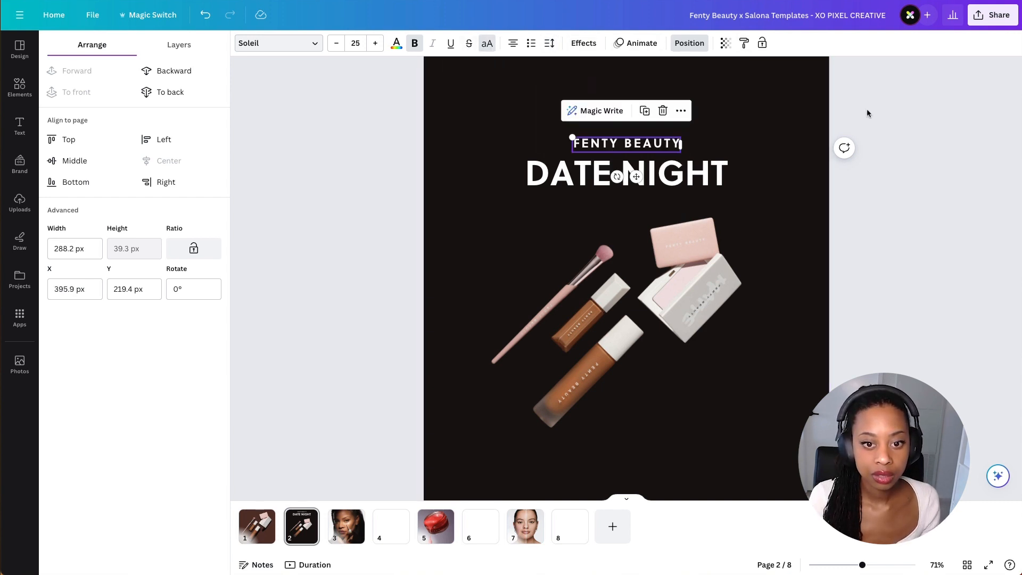
key("ctrl+z")
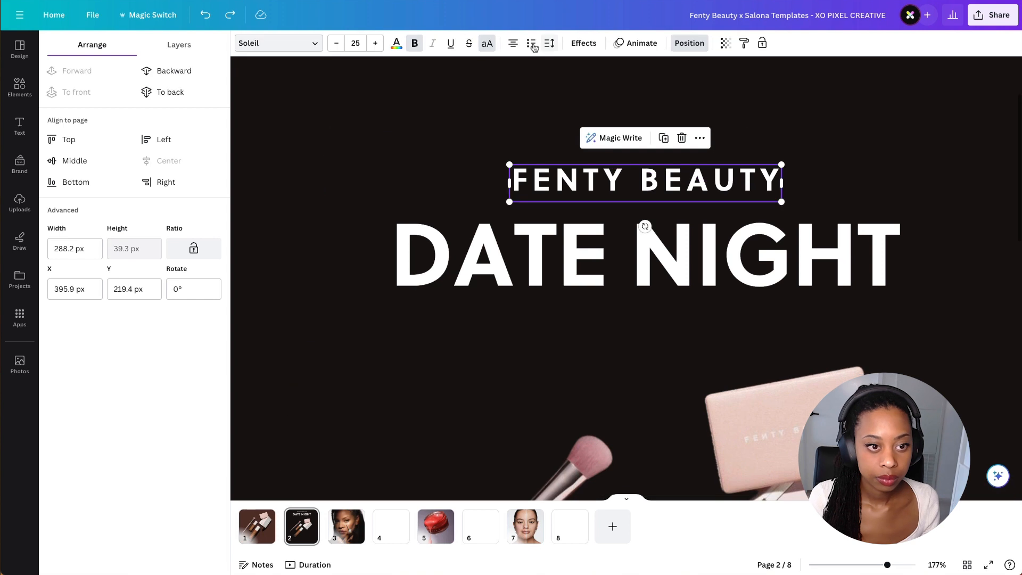
left_click(532, 43)
left_click_drag(598, 89, 602, 87)
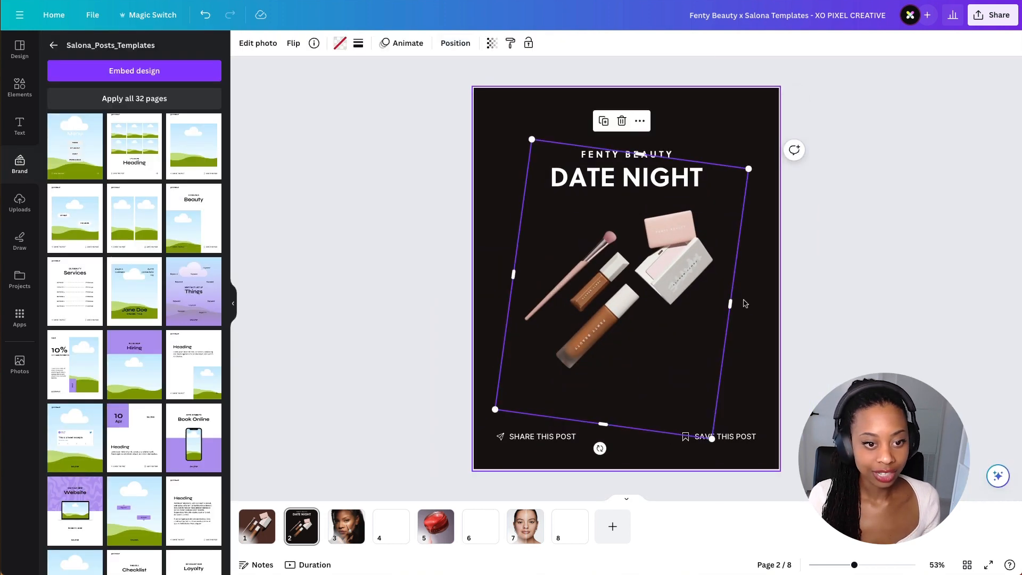
left_click(830, 235)
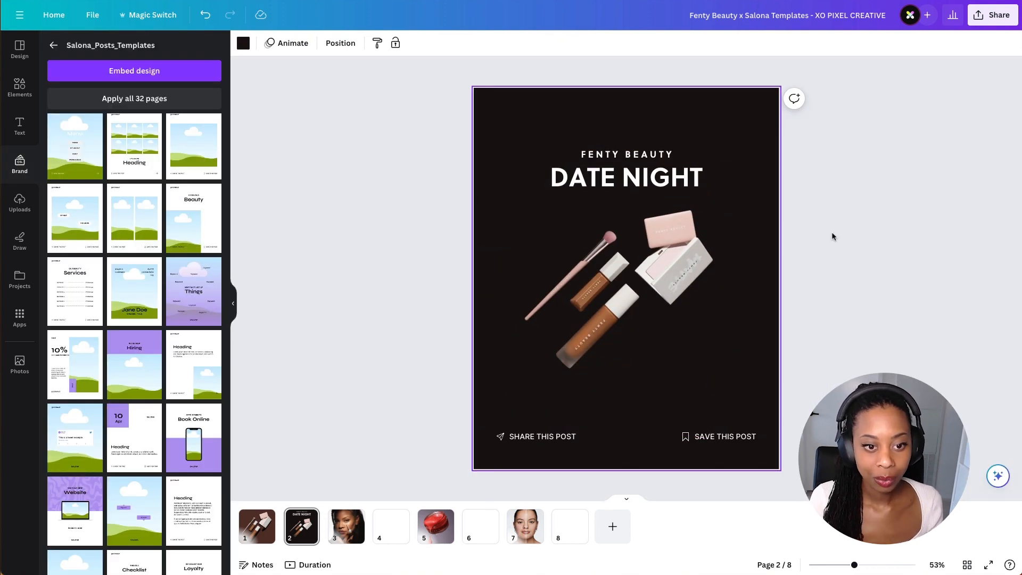
left_click(648, 161)
left_click(650, 175, "shift")
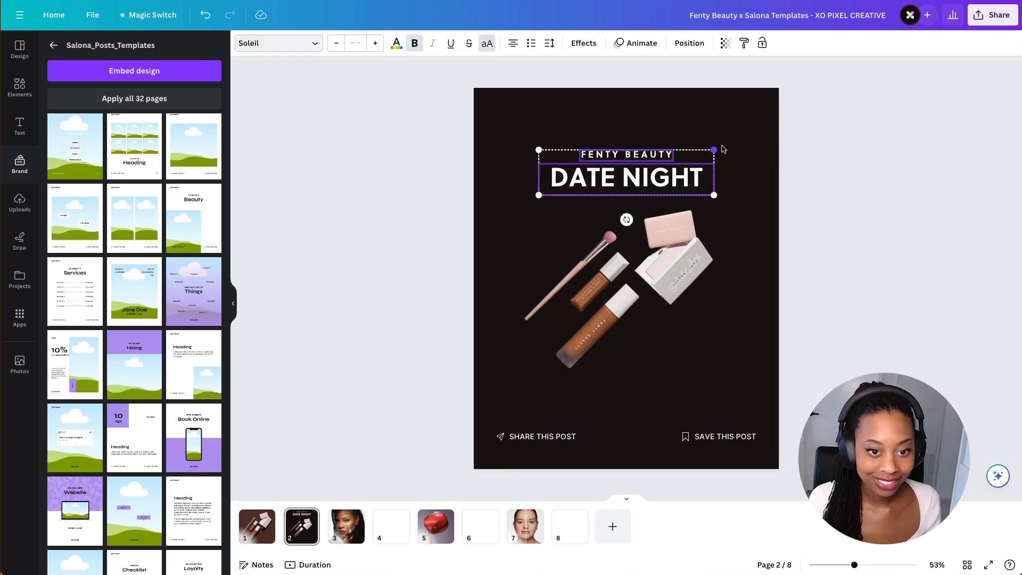
left_click(735, 117)
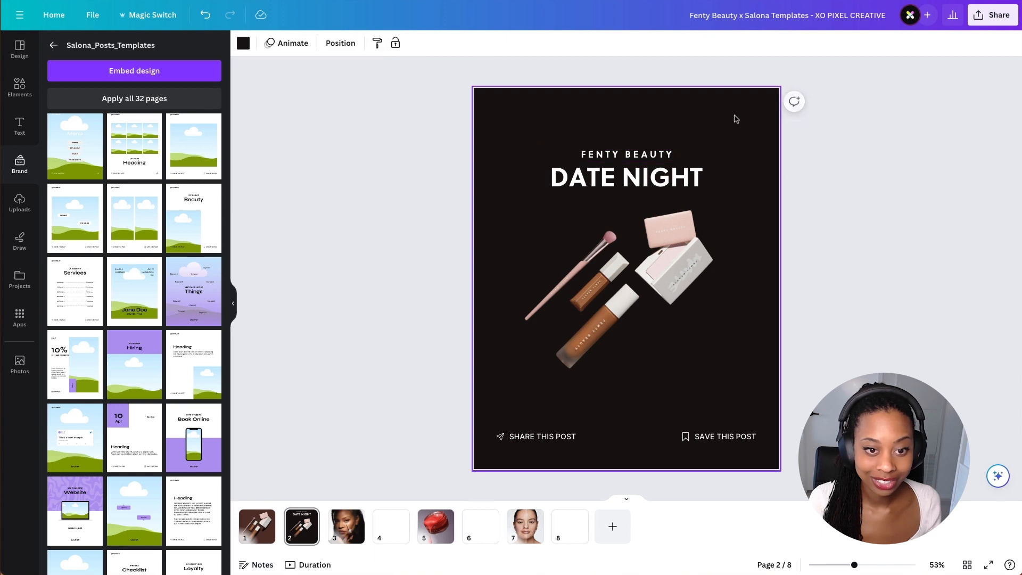
- Enlarge the product photo and rotate it so the products lie diagonally beneath the heading
left_click(509, 292)
left_click_drag(724, 456, 765, 514)
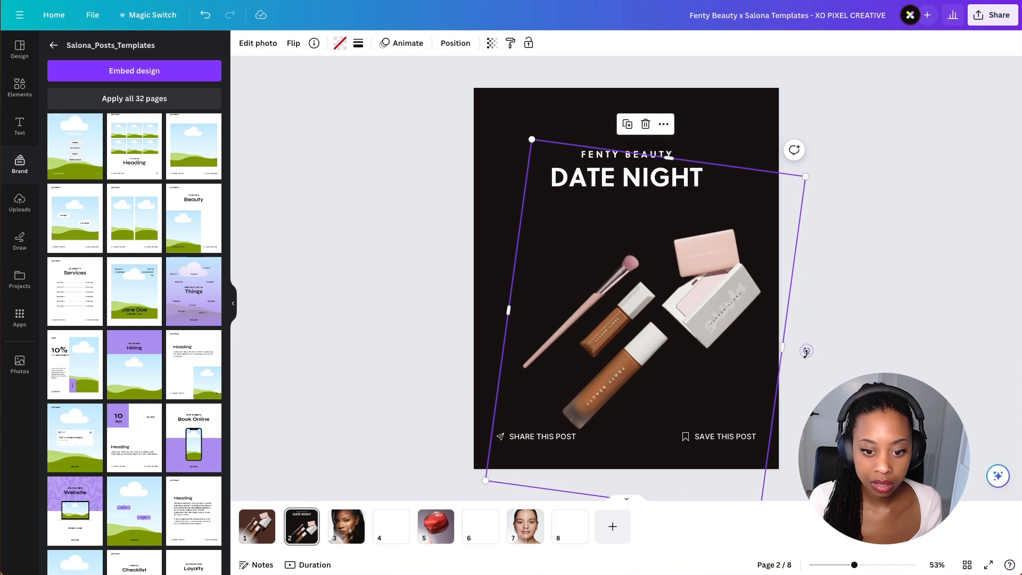
left_click_drag(806, 352, 633, 196)
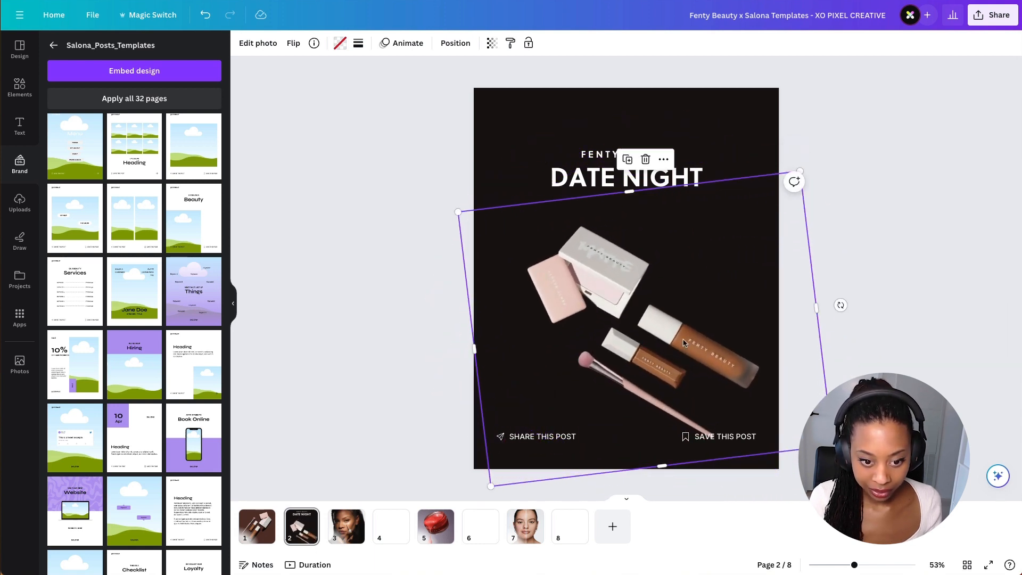
left_click_drag(715, 369, 701, 345)
- Fine-tune the product photo's size and rotation so it fills the page under the heading
scroll(701, 344, "up", 5)
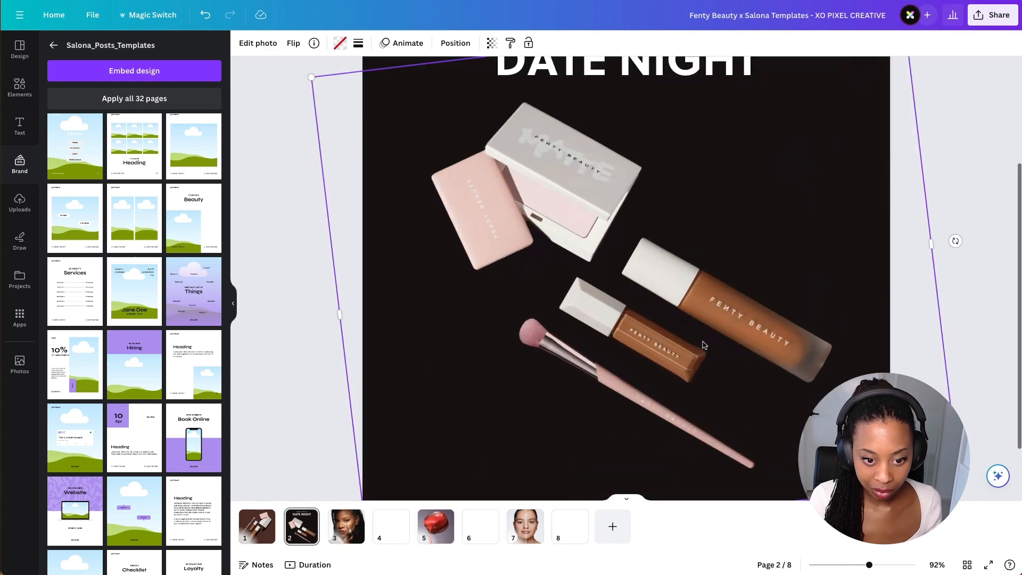
scroll(729, 315, "down", 5)
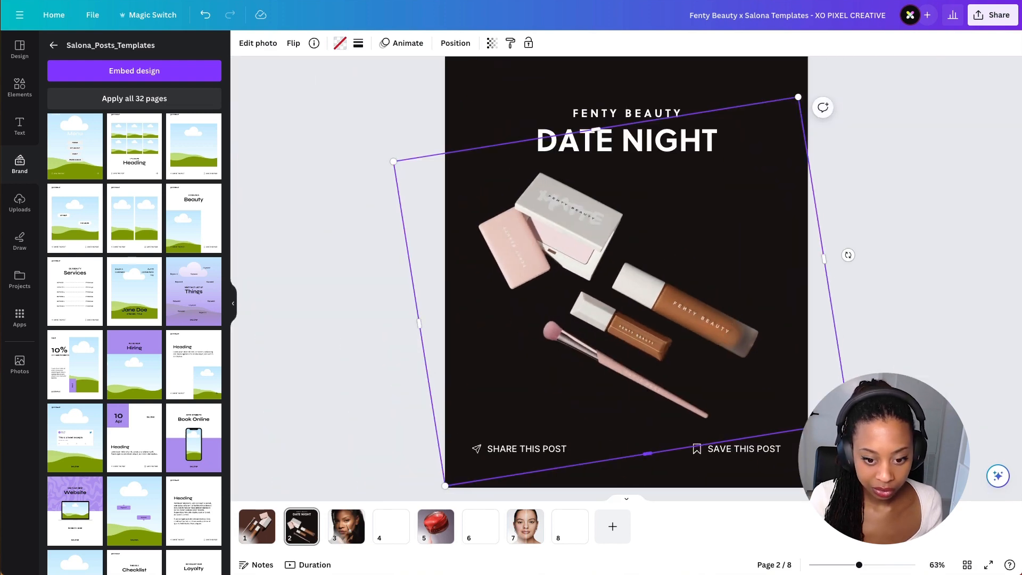
left_click_drag(849, 421, 857, 424)
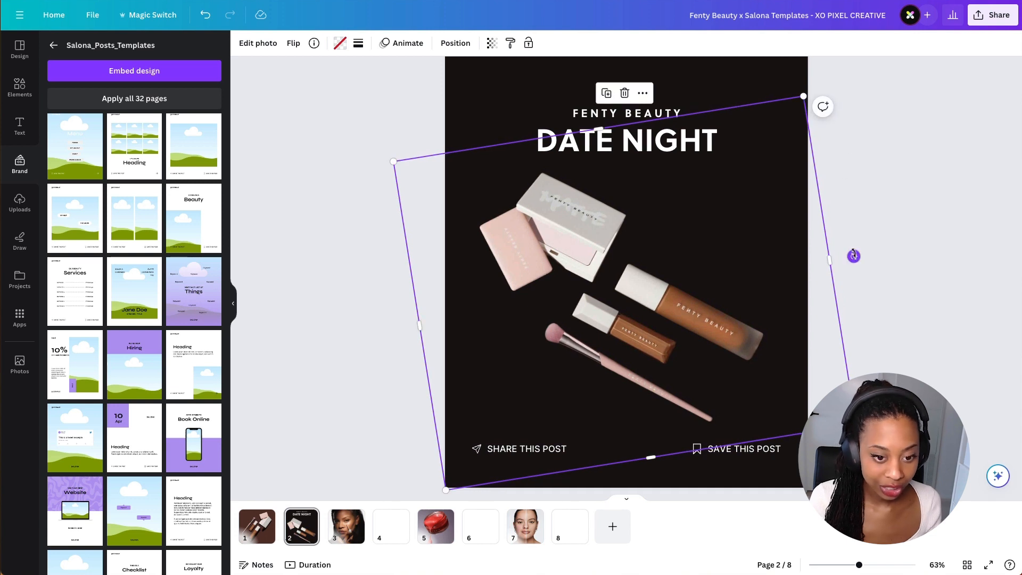
left_click_drag(853, 256, 858, 254)
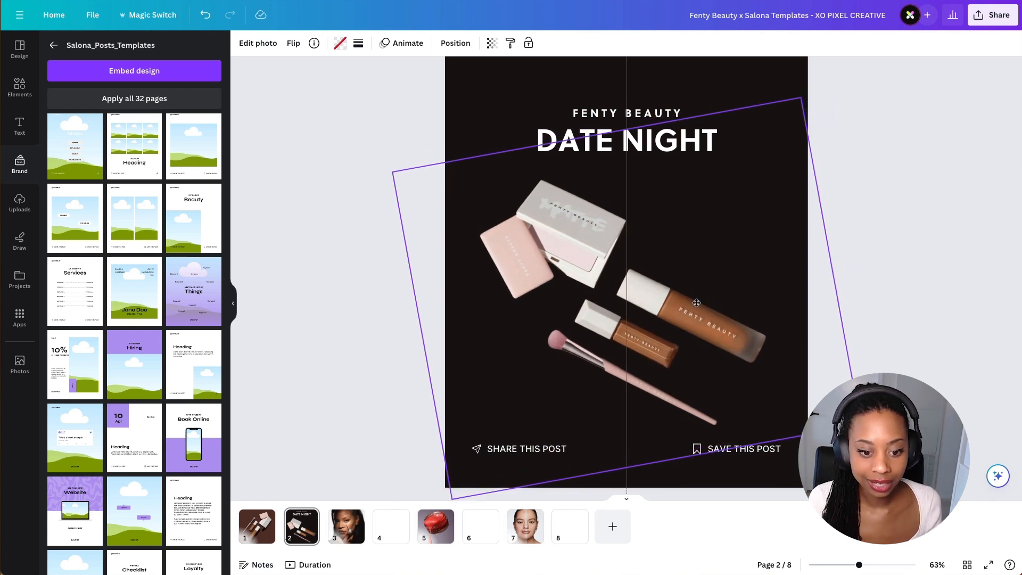
left_click(862, 281)
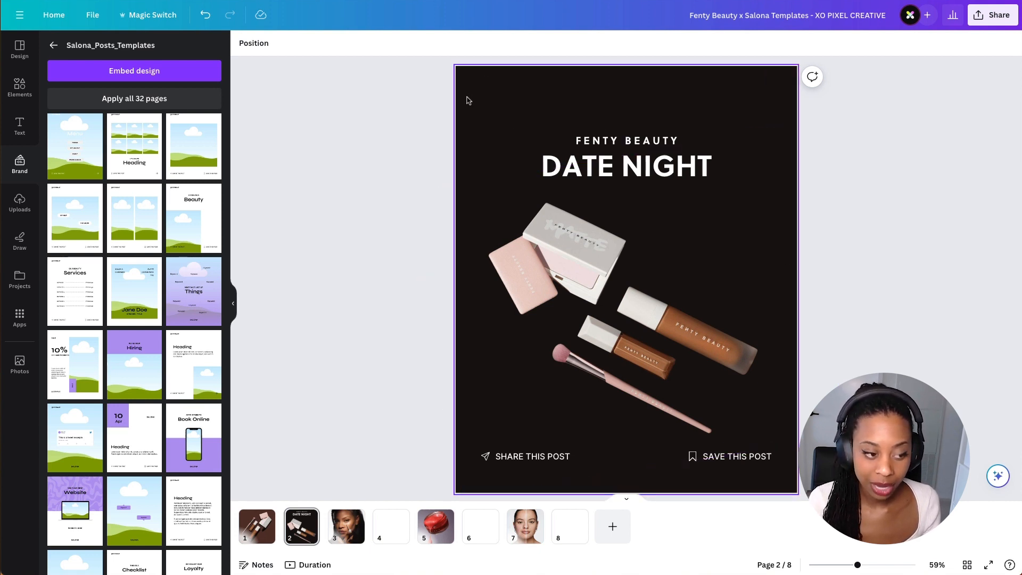
- Borrow the purple gradient background from the Things template and paste it onto the Date Night page, removing the added template page
left_click(193, 296)
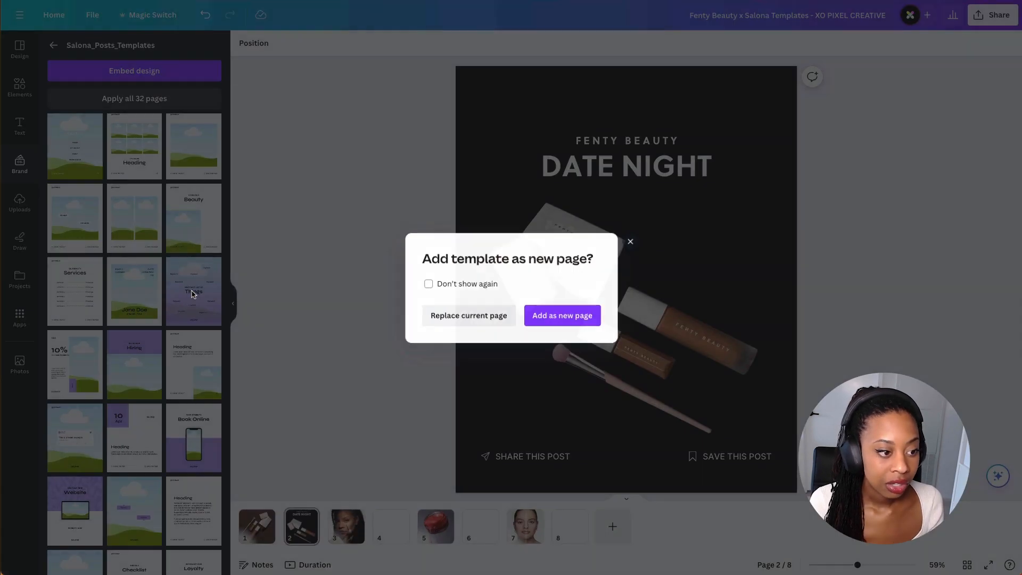
left_click(551, 314)
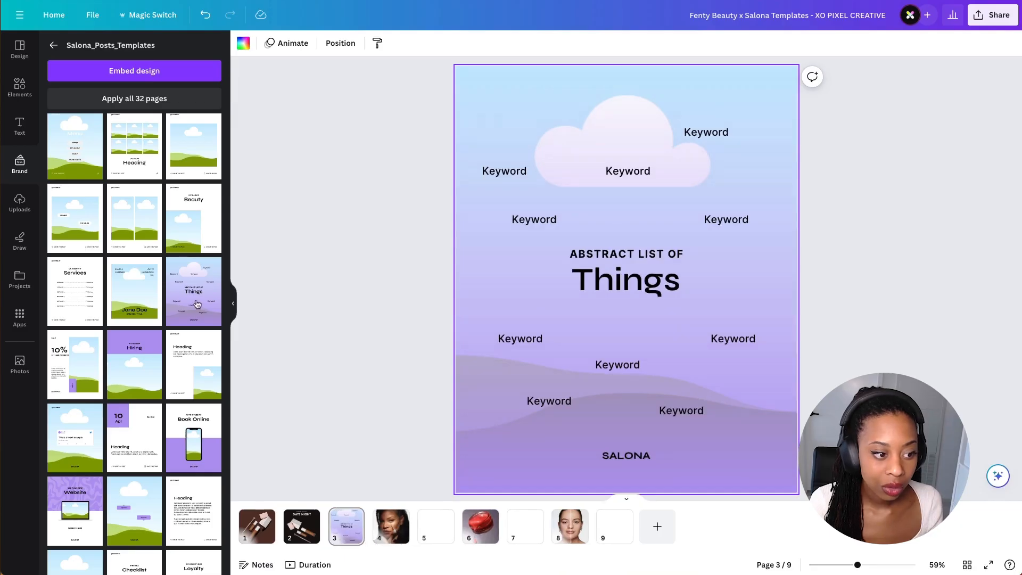
left_click(490, 289)
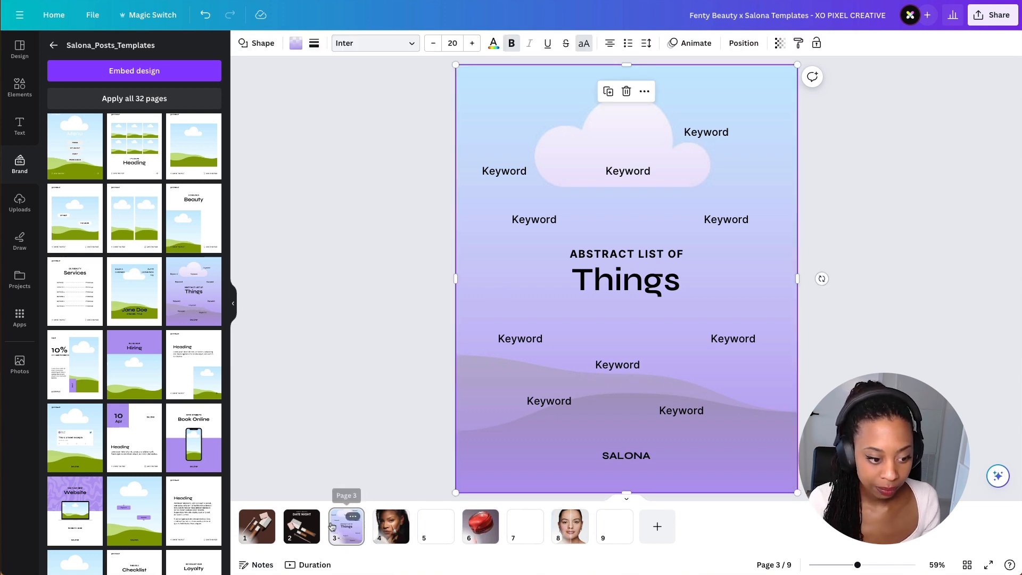
left_click(353, 517)
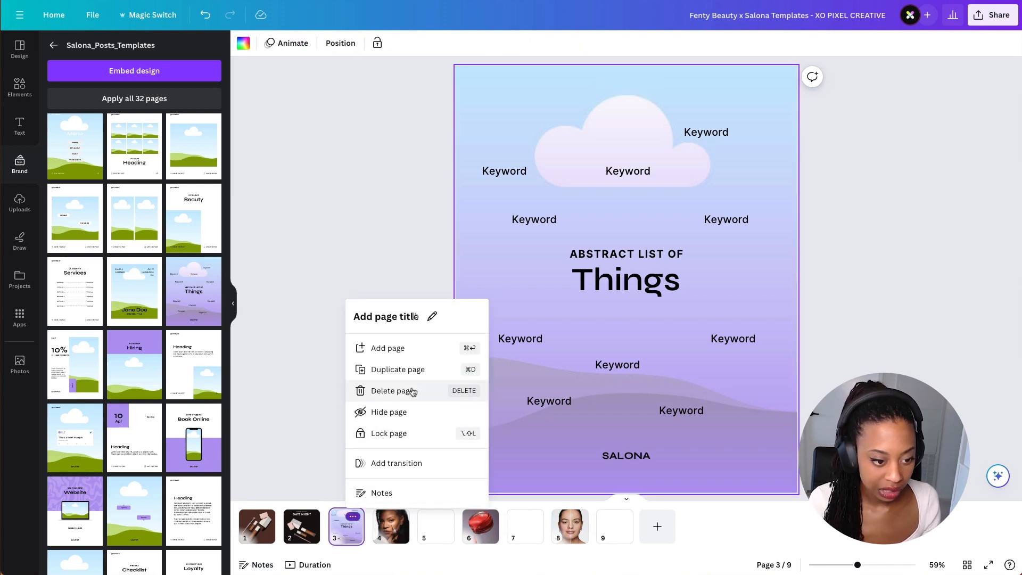
left_click(389, 391)
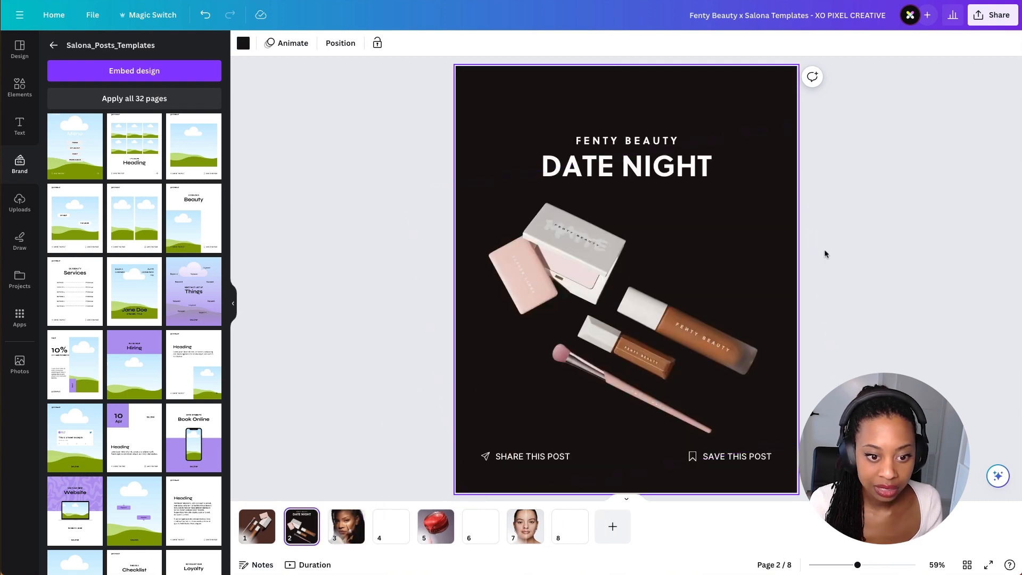
key("super+v")
left_click_drag(687, 260, 686, 263)
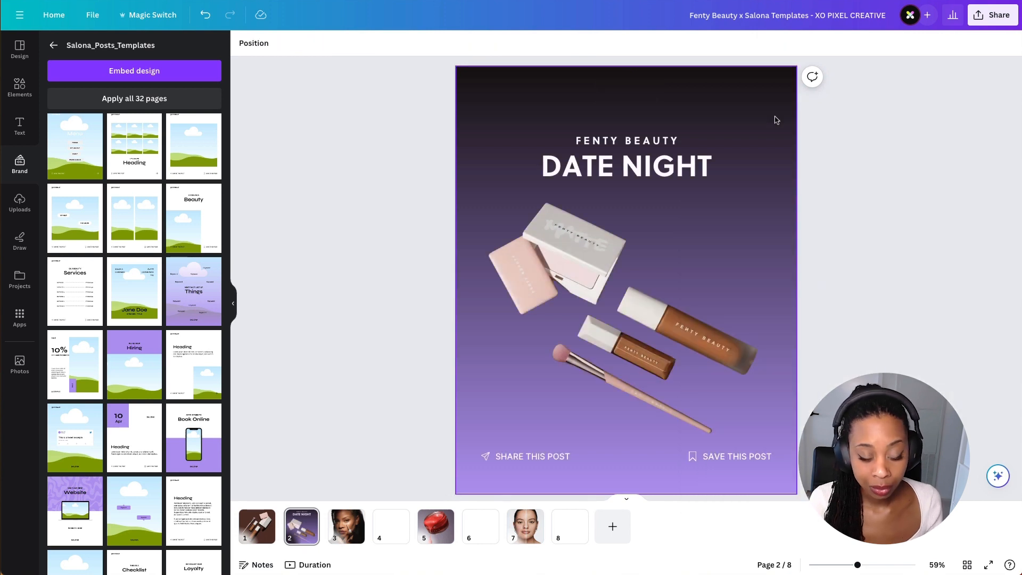
- Try filling the background with the solid brown photo colour #57342B, then undo the fill
left_click(775, 117)
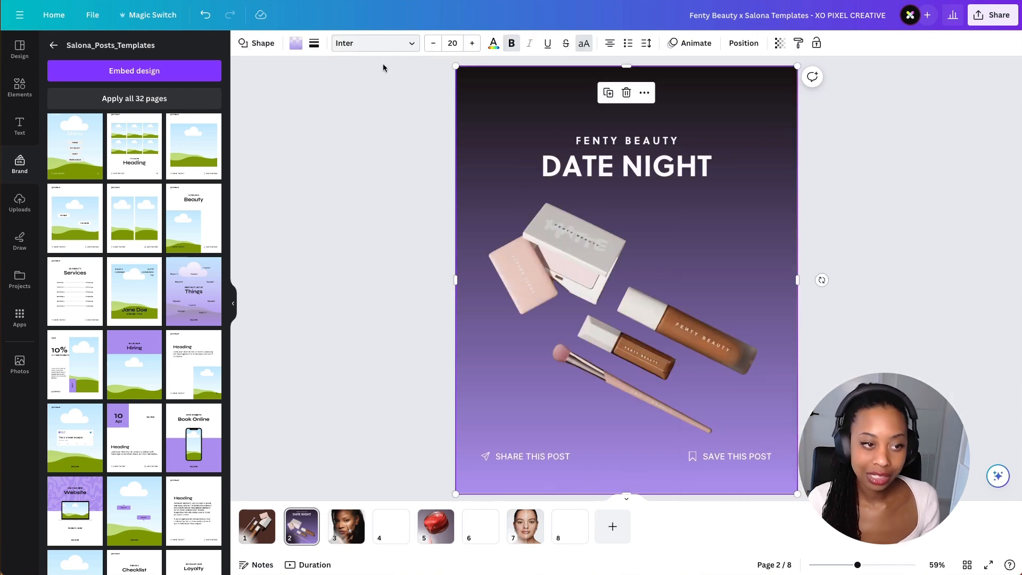
left_click(296, 43)
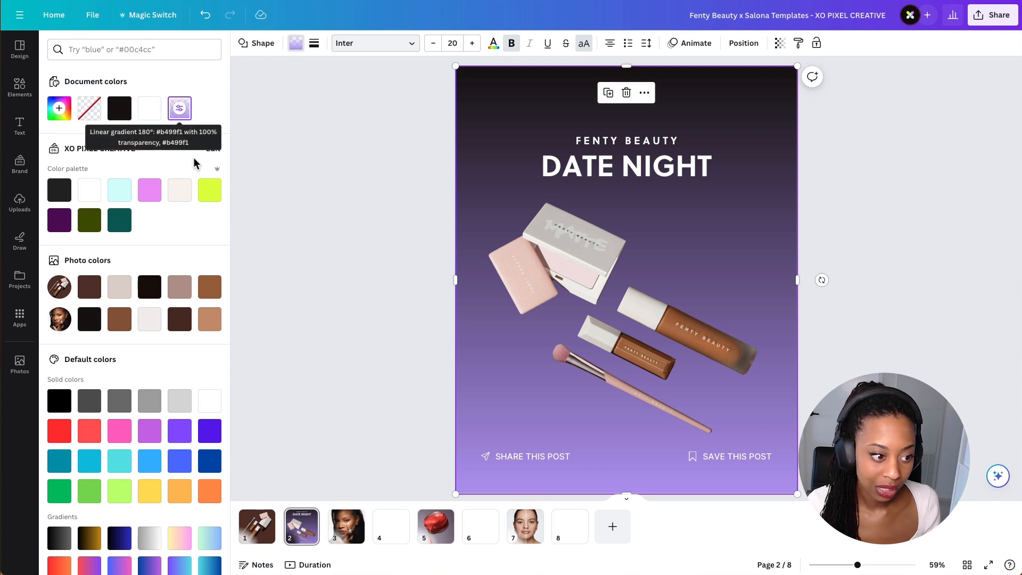
left_click(92, 292)
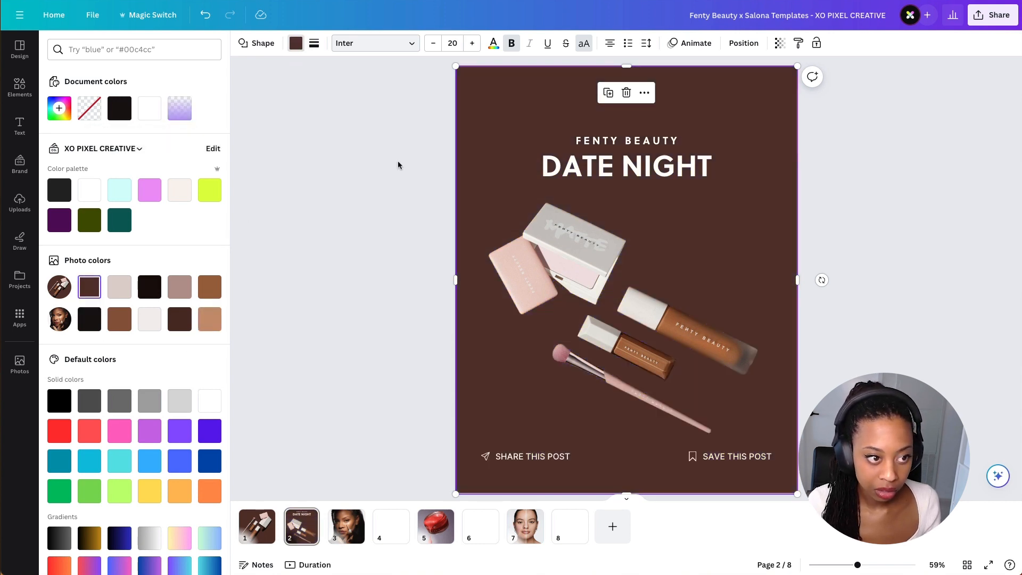
left_click(295, 46)
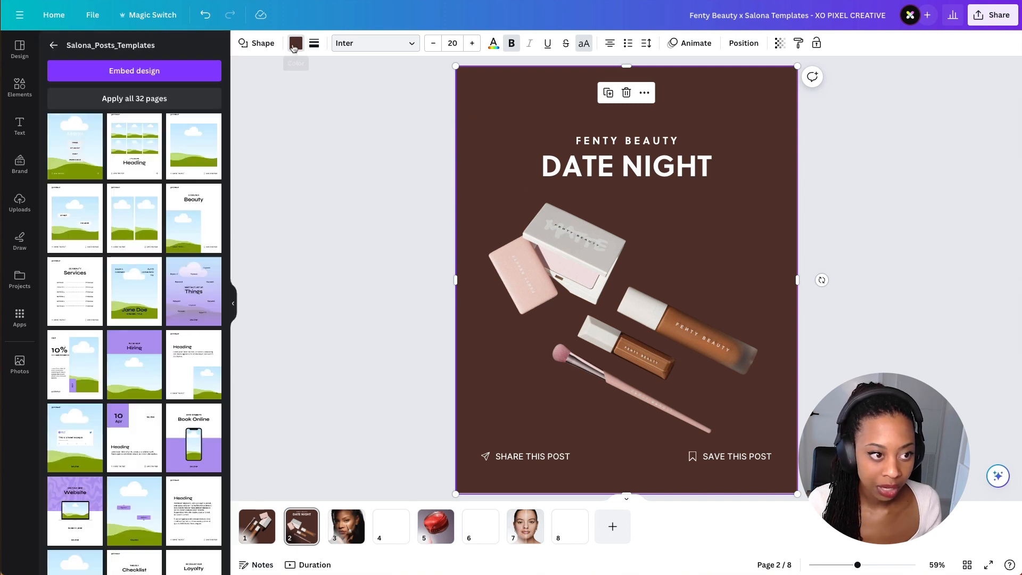
left_click(296, 44)
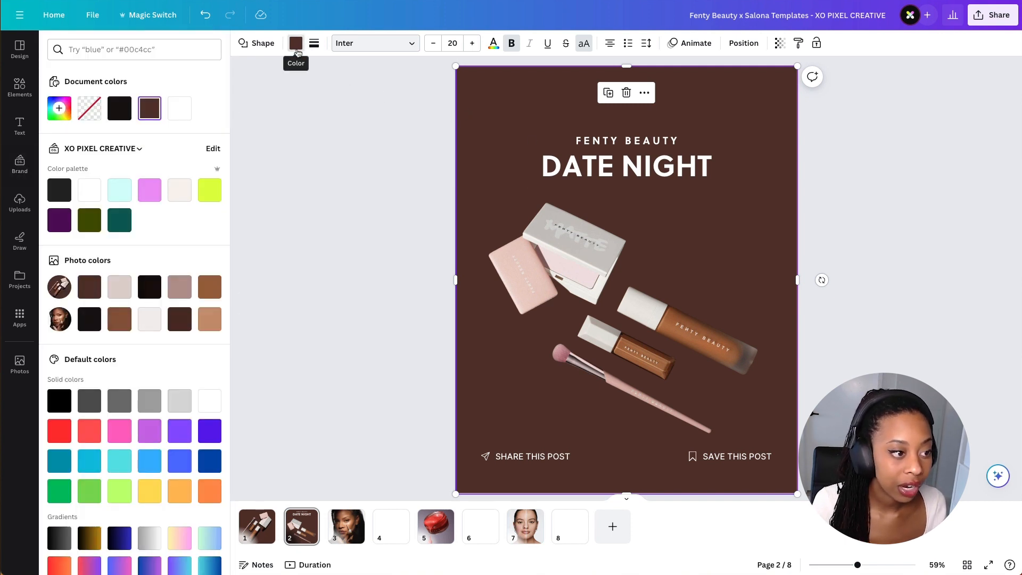
left_click(149, 108)
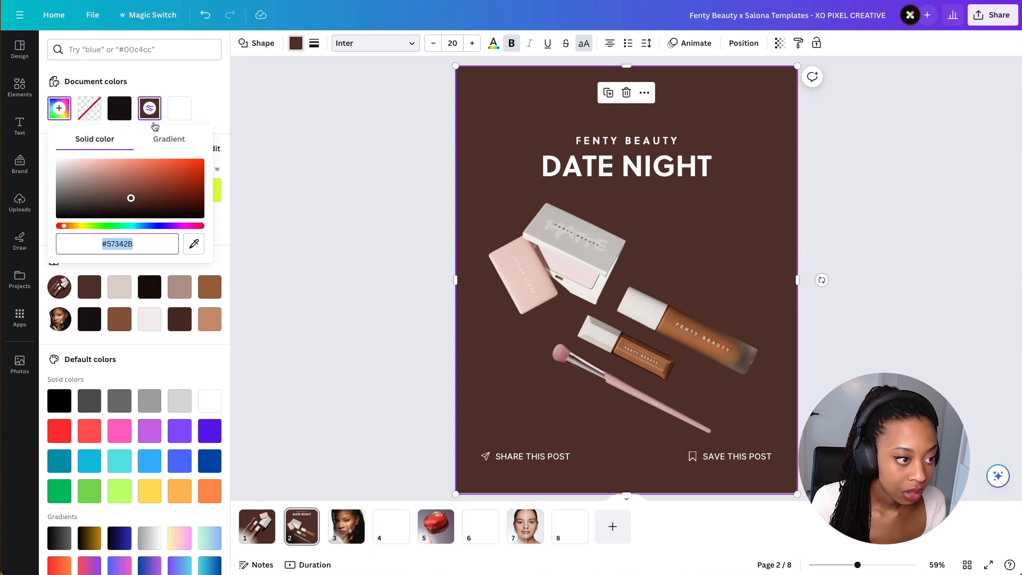
key("ctrl+z")
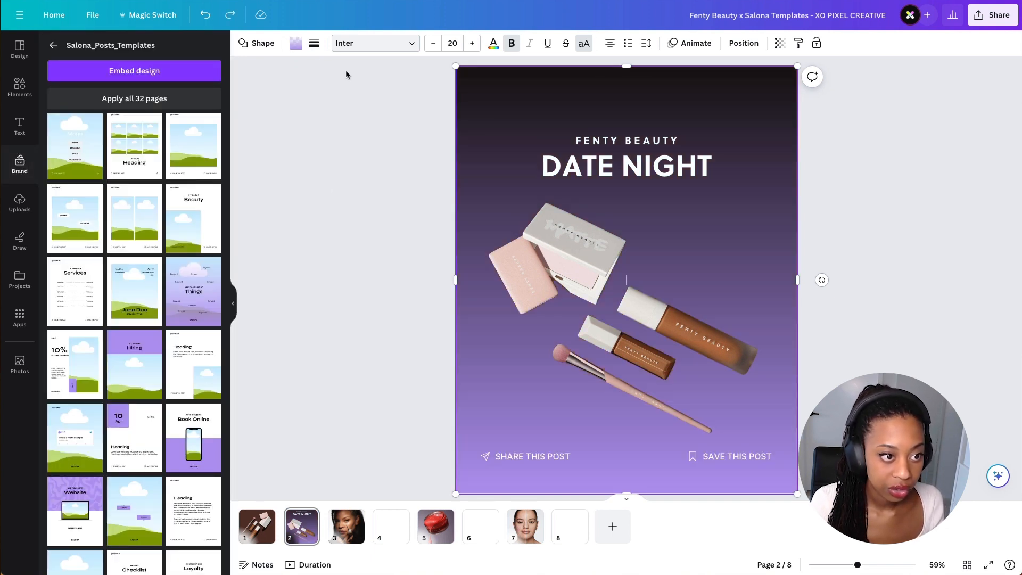
- Change the background gradient's colour stop to brown #57342B
left_click(292, 46)
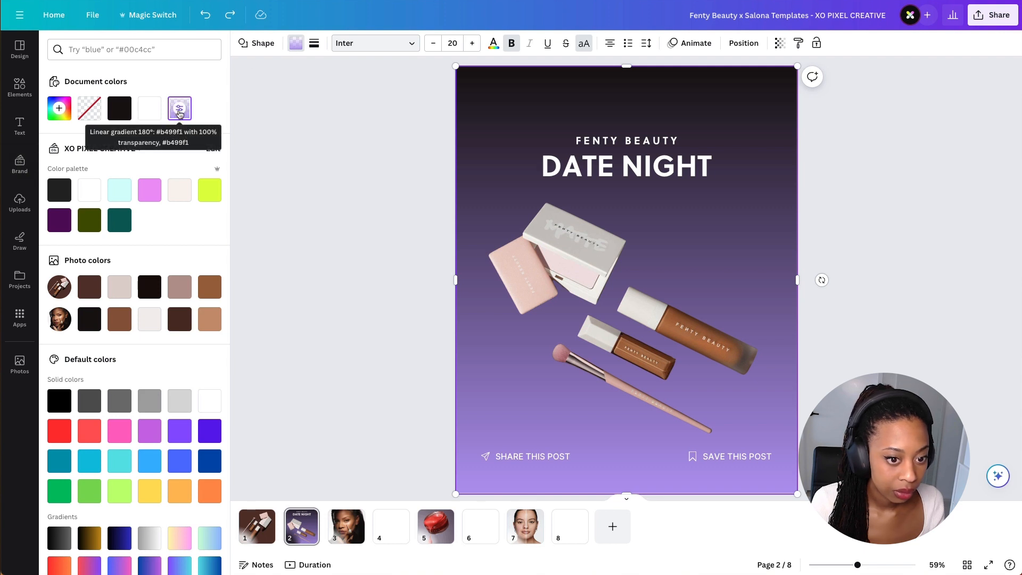
left_click(179, 110)
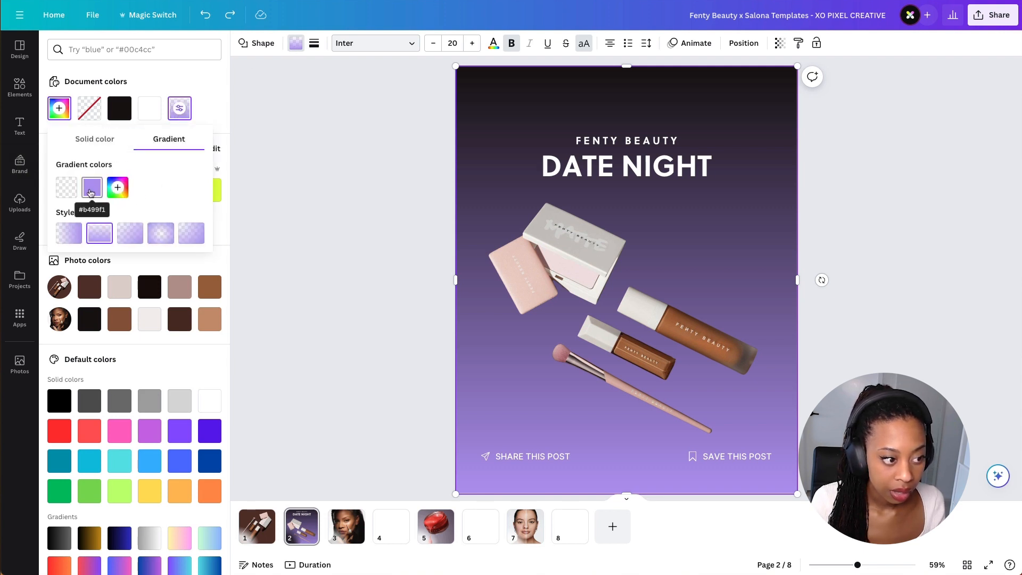
left_click(94, 192)
left_click(139, 301)
key("ctrl+v")
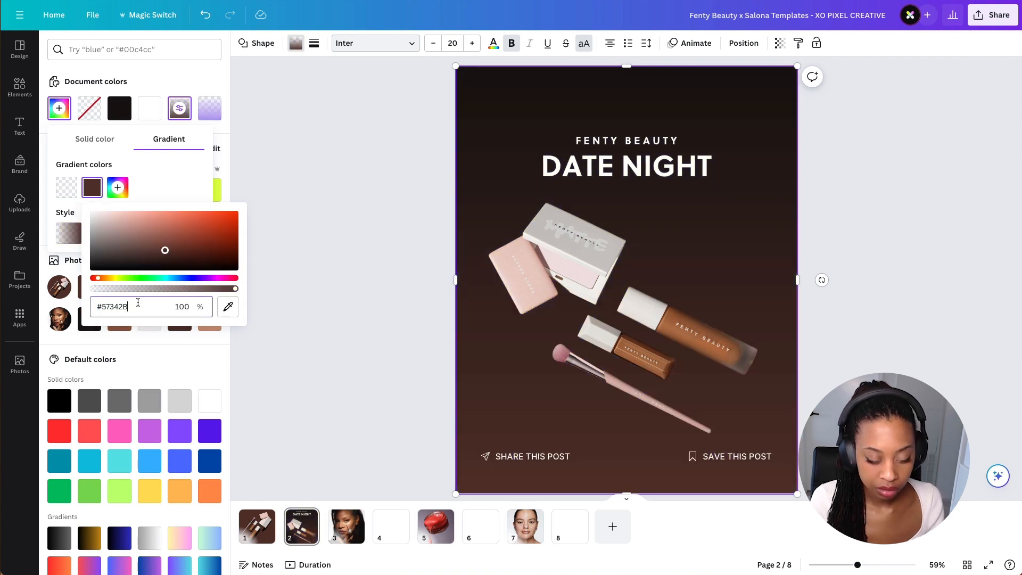
key("Return")
left_click(361, 280)
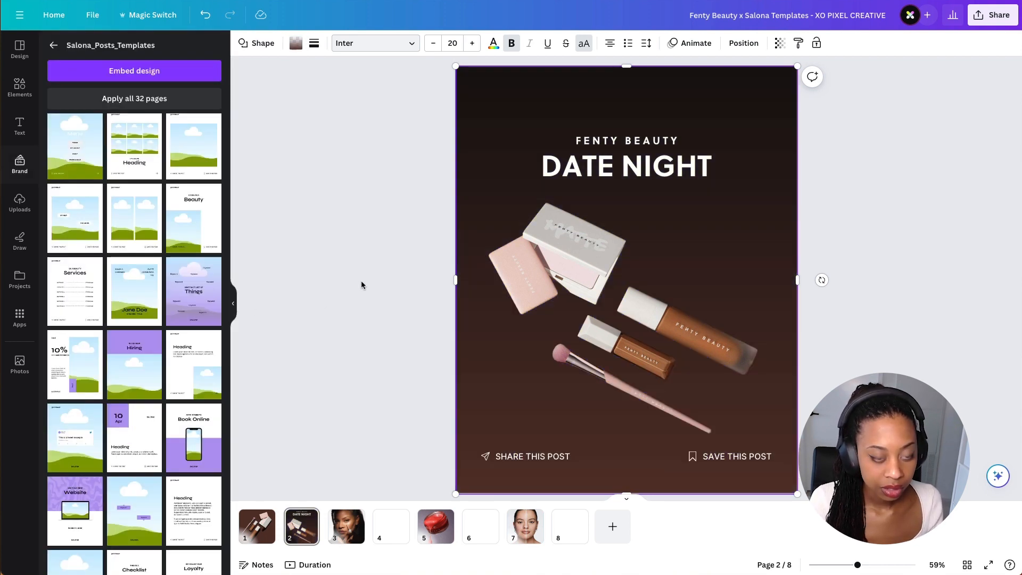
left_click(507, 195)
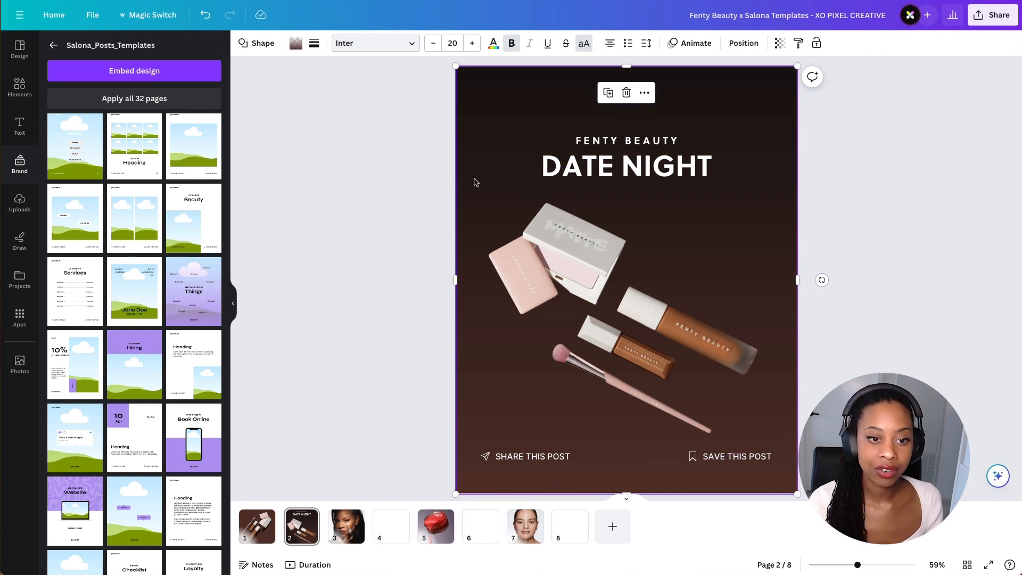
left_click(849, 231)
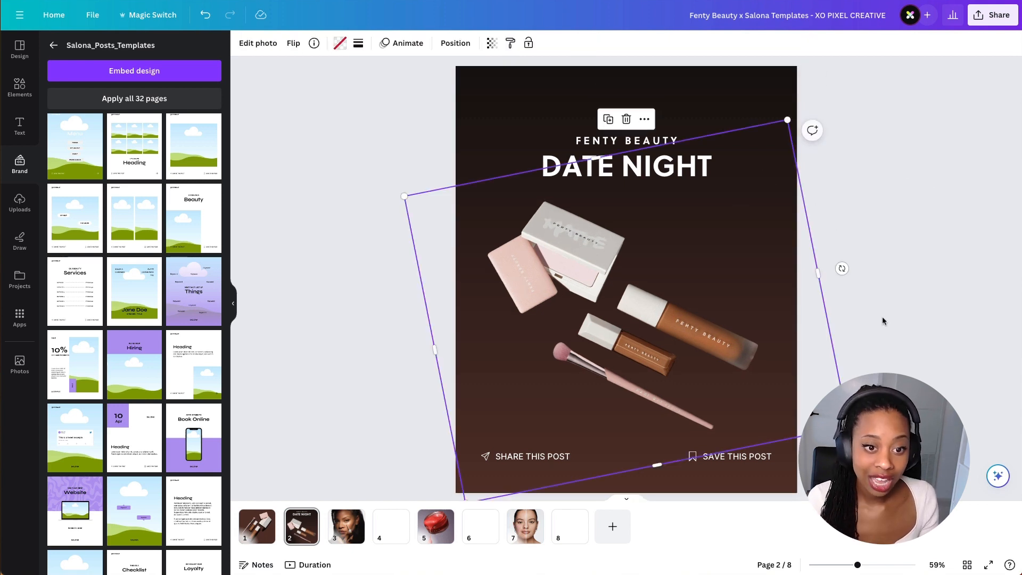
left_click(883, 317)
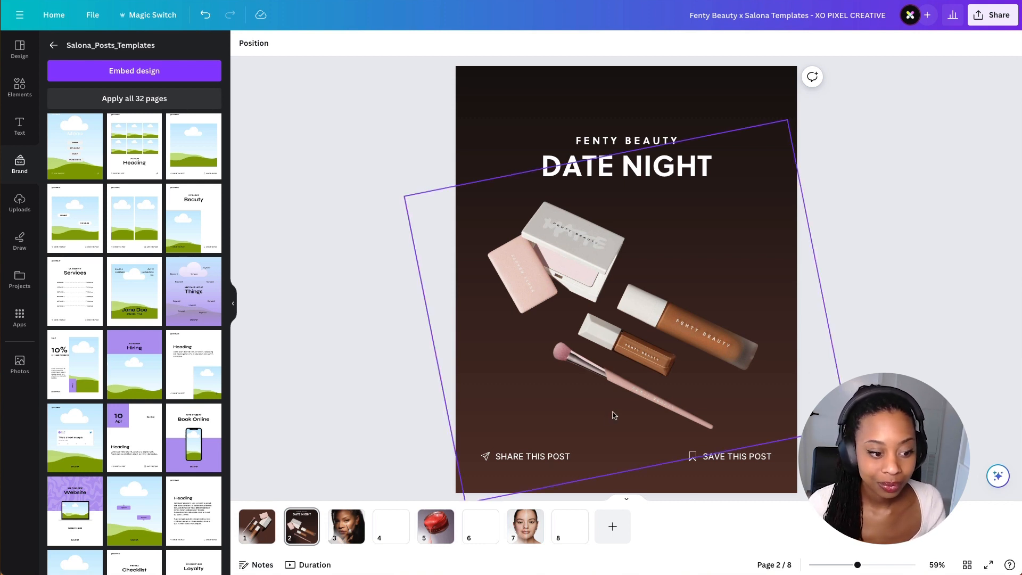
scroll(447, 415, "up", 1)
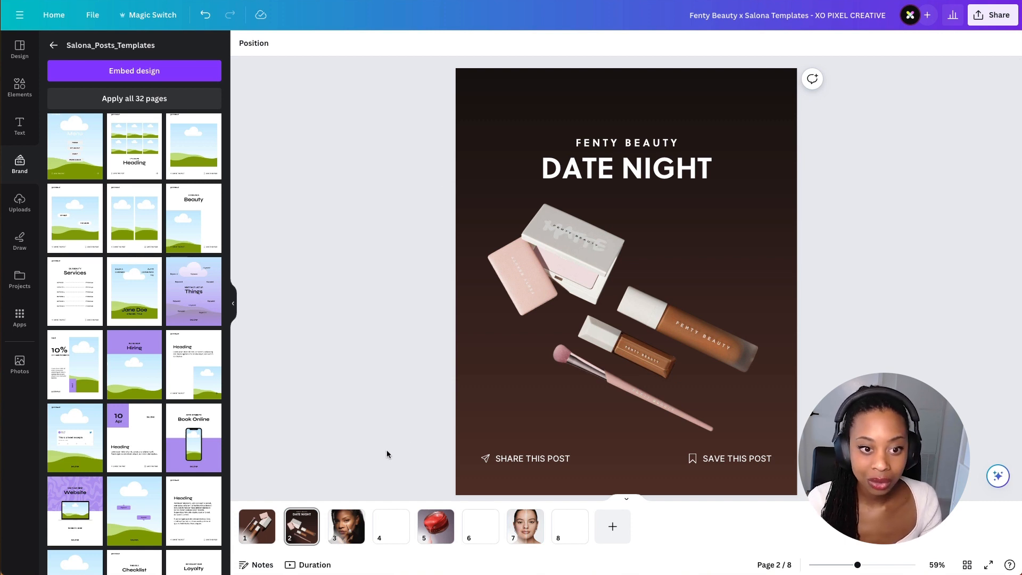
- Apply the Giveaway template to the blank page 4
left_click(349, 532)
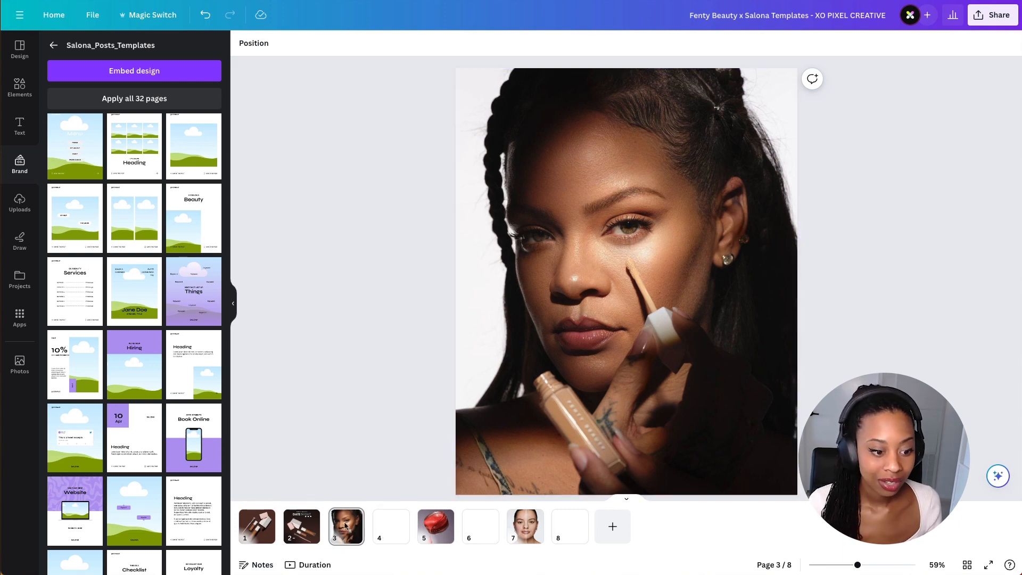
left_click(387, 529)
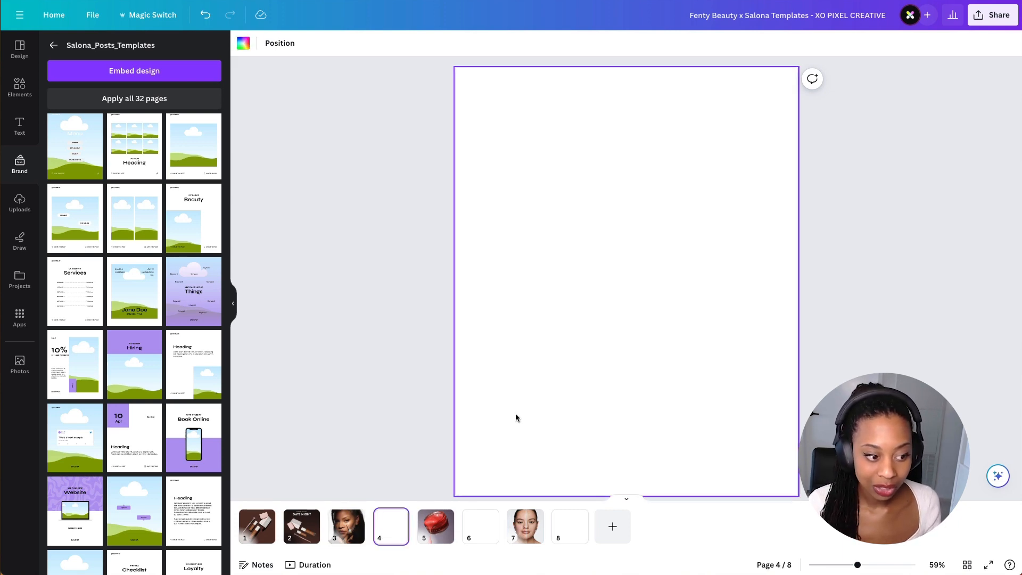
scroll(198, 314, "down", 4)
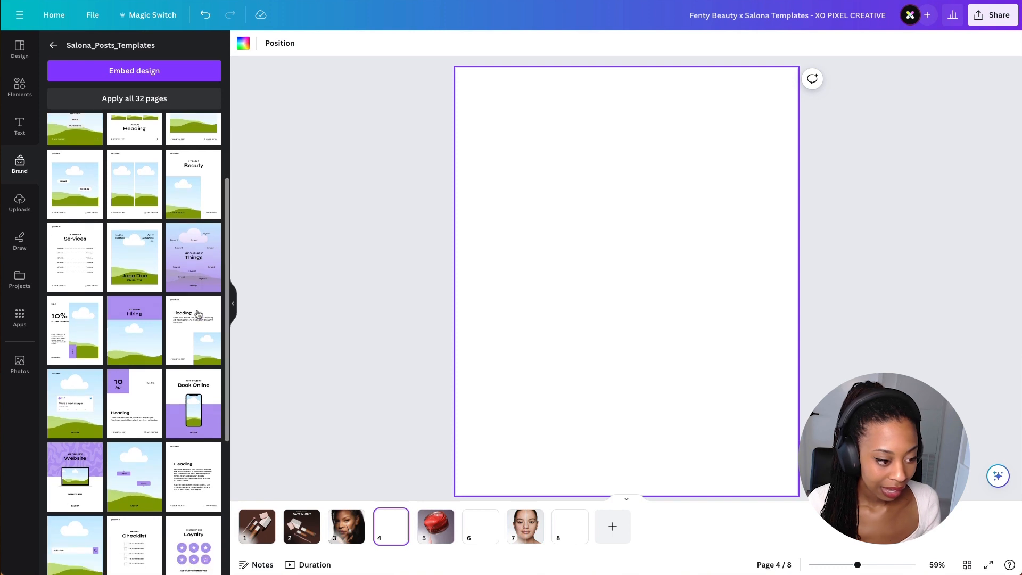
scroll(198, 314, "down", 2)
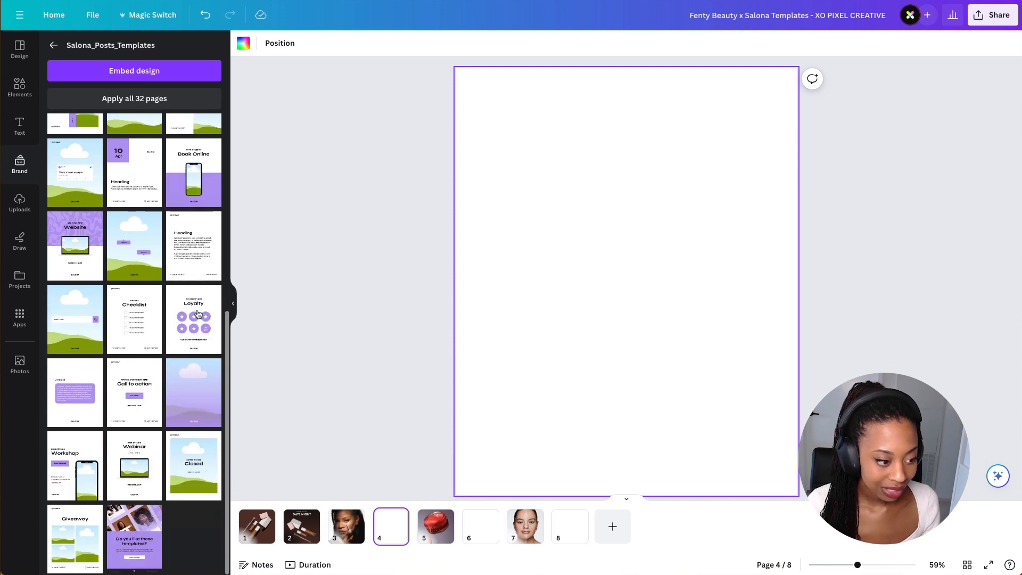
left_click(64, 538)
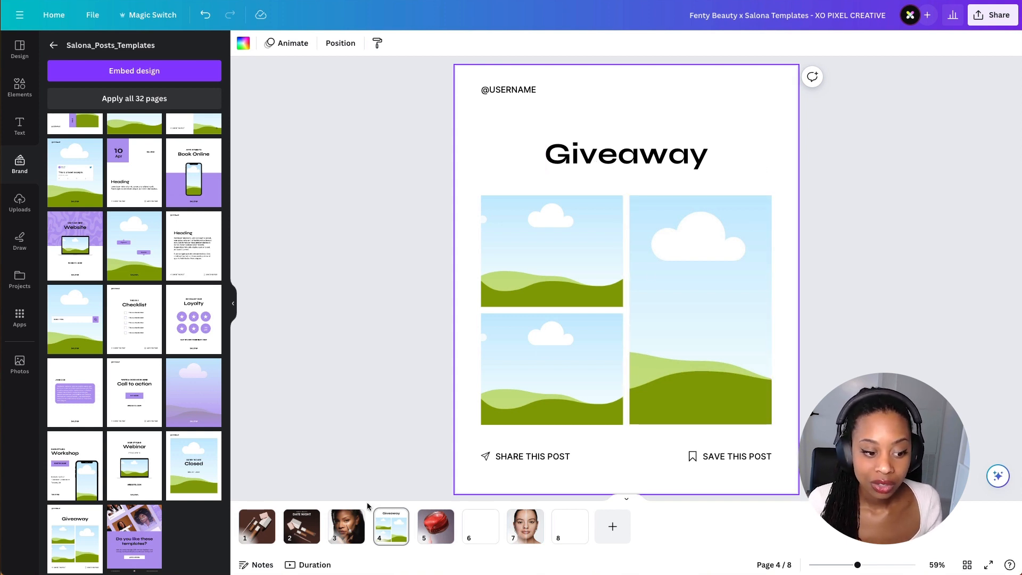
- Copy the concealer portrait from page 3, paste it onto the Giveaway page and drop it into the tall right frame
left_click(355, 523)
left_click(485, 371)
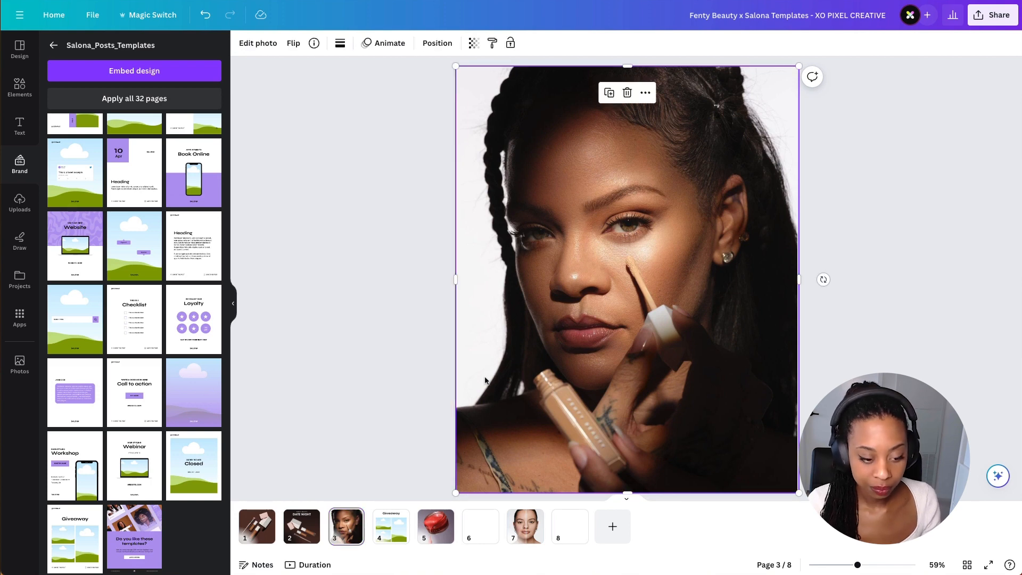
left_click(381, 539)
key("ctrl+v")
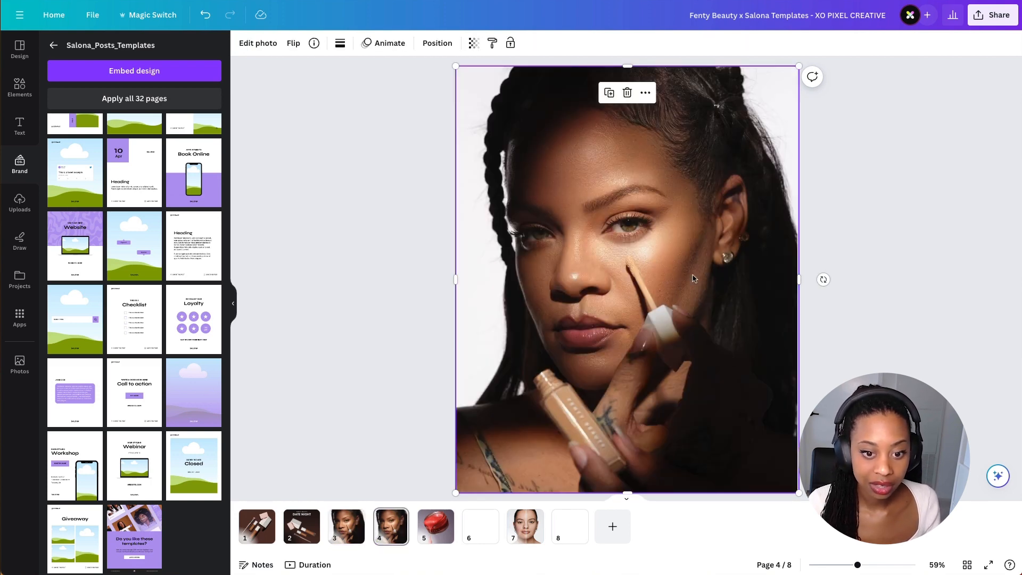
left_click_drag(799, 492, 665, 327)
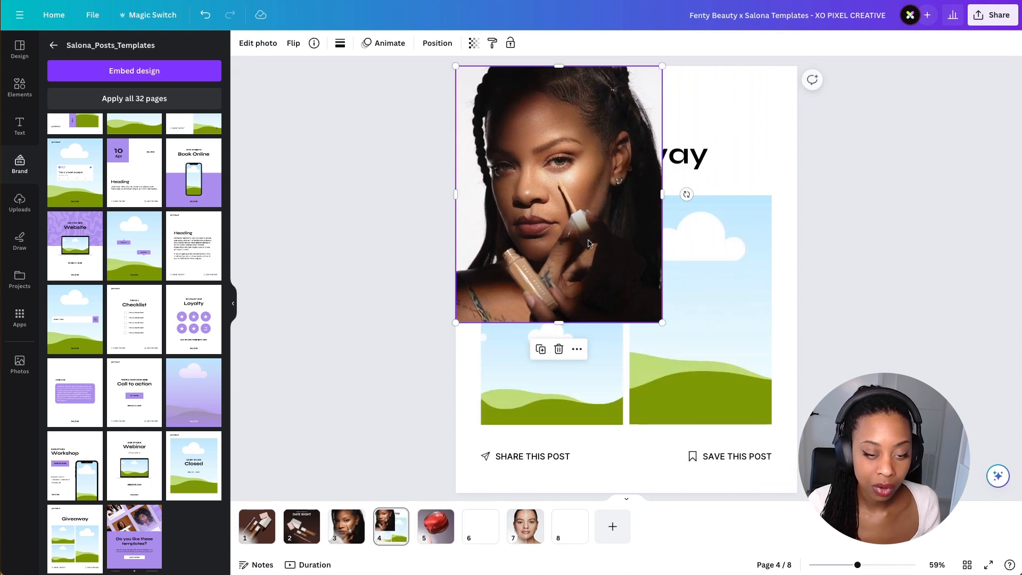
left_click_drag(576, 238, 739, 339)
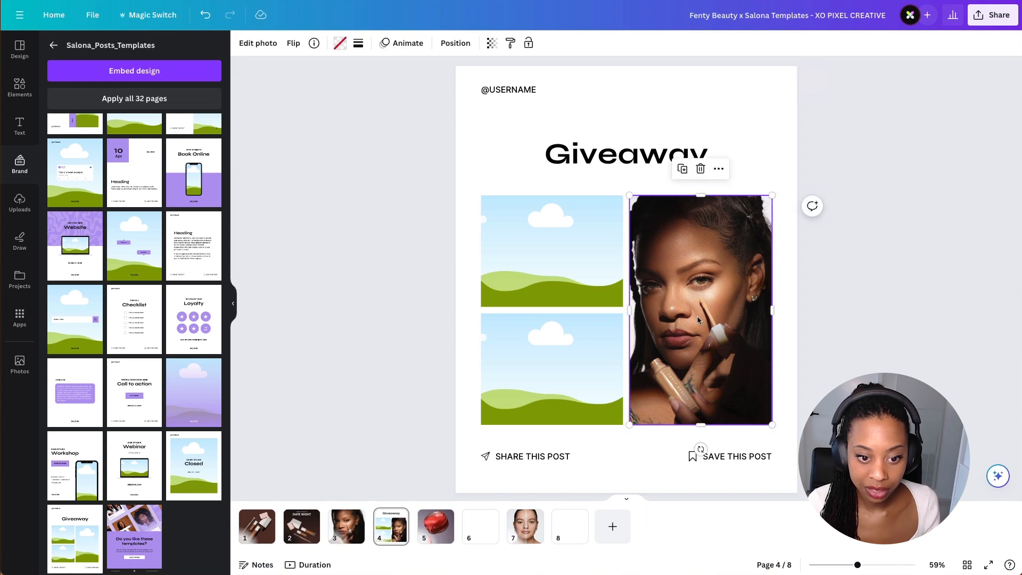
- Fill both left frames of the Giveaway page with the same concealer portrait
left_click(584, 282)
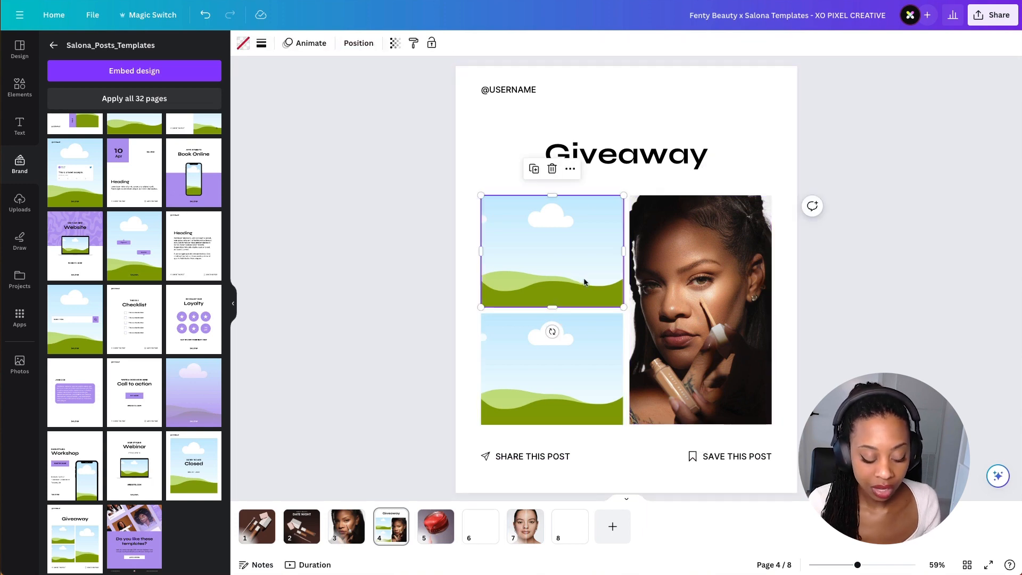
left_click(770, 101)
key("super+v")
left_click_drag(684, 280, 589, 347)
key("super+v")
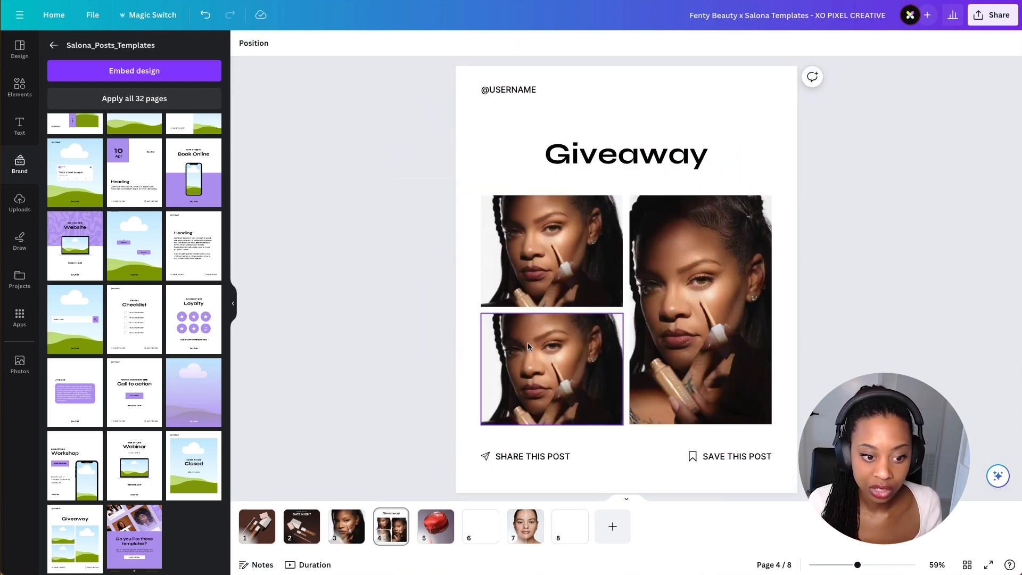
left_click(550, 362)
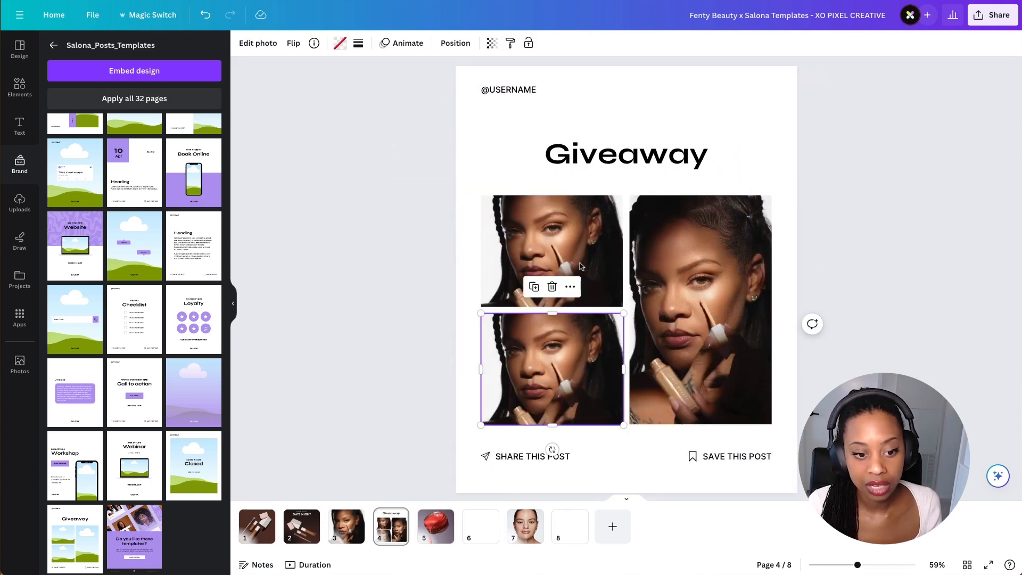
left_click(736, 218)
left_click(772, 179)
left_click(835, 352)
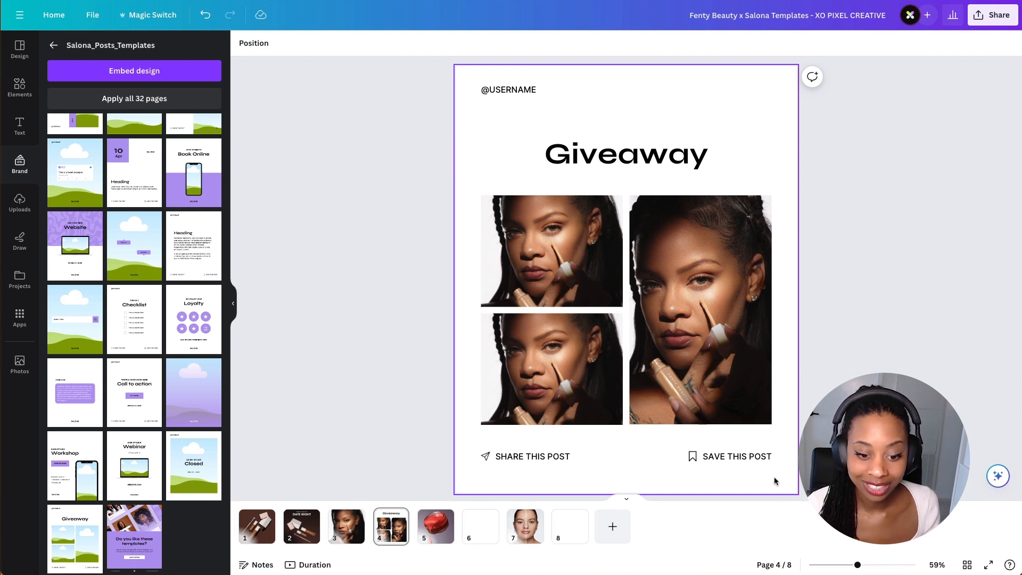
left_click(754, 450)
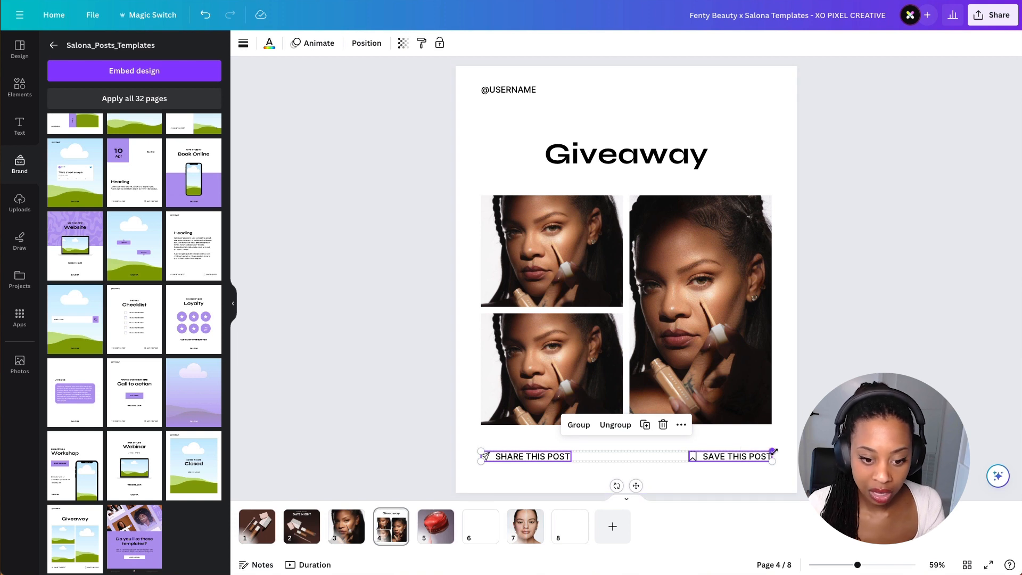
key("Delete")
left_click(692, 375)
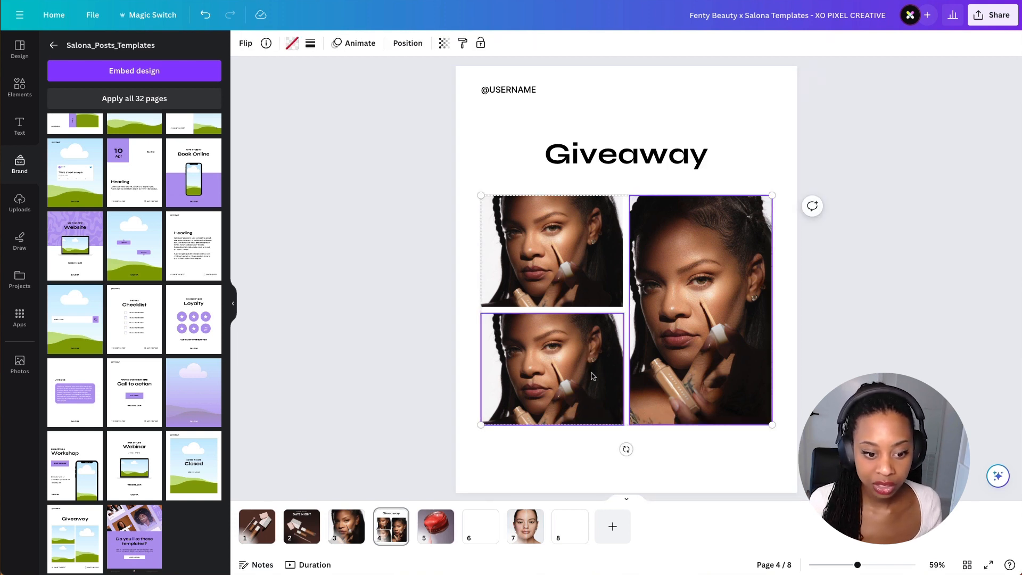
left_click(671, 468)
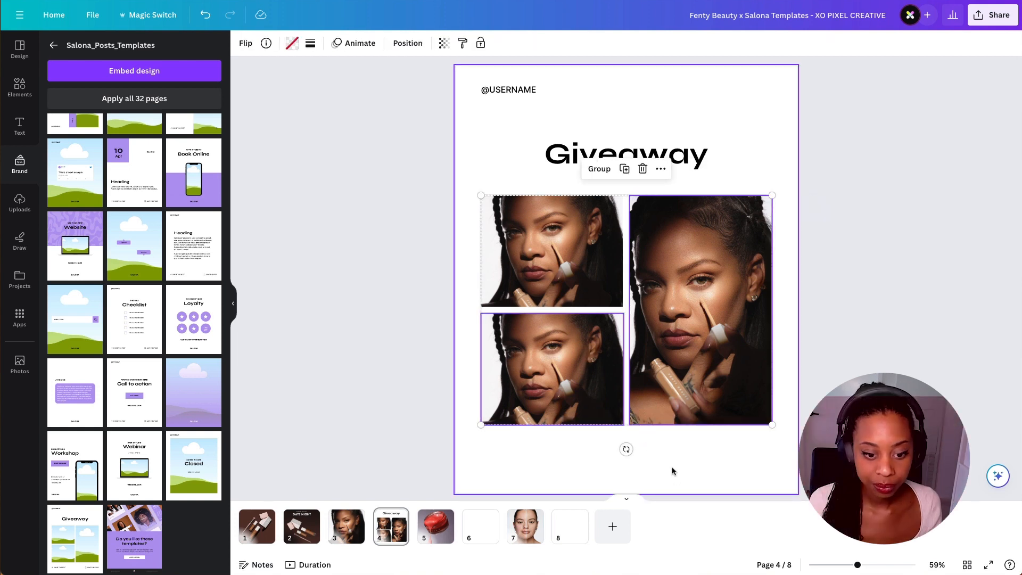
left_click(532, 90)
key("Delete")
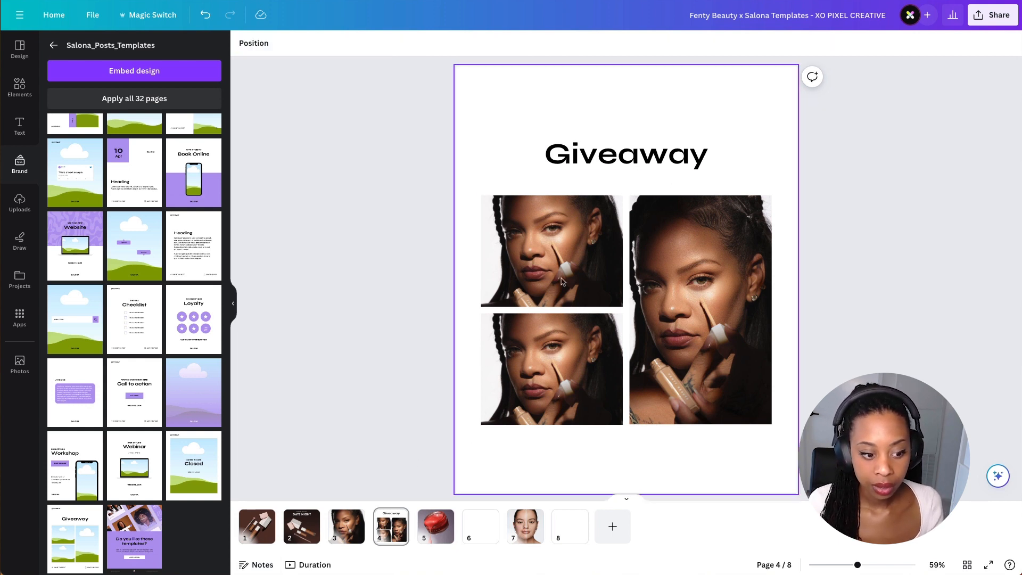
- Copy the FENTY BEAUTY and DATE NIGHT headings from page 2 onto page 4, replacing the Giveaway heading
left_click(301, 526)
left_click(612, 168)
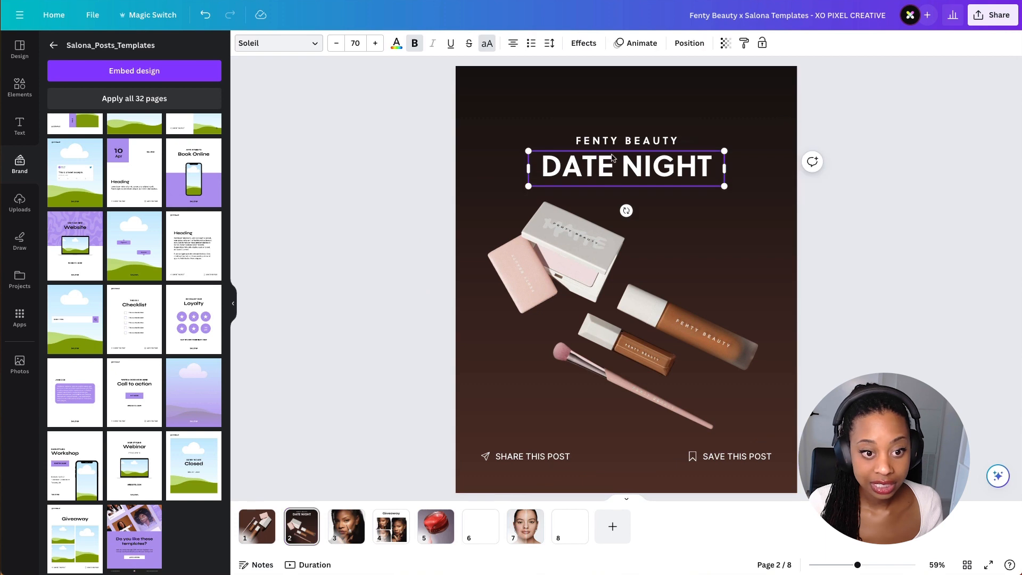
left_click(615, 142, "shift")
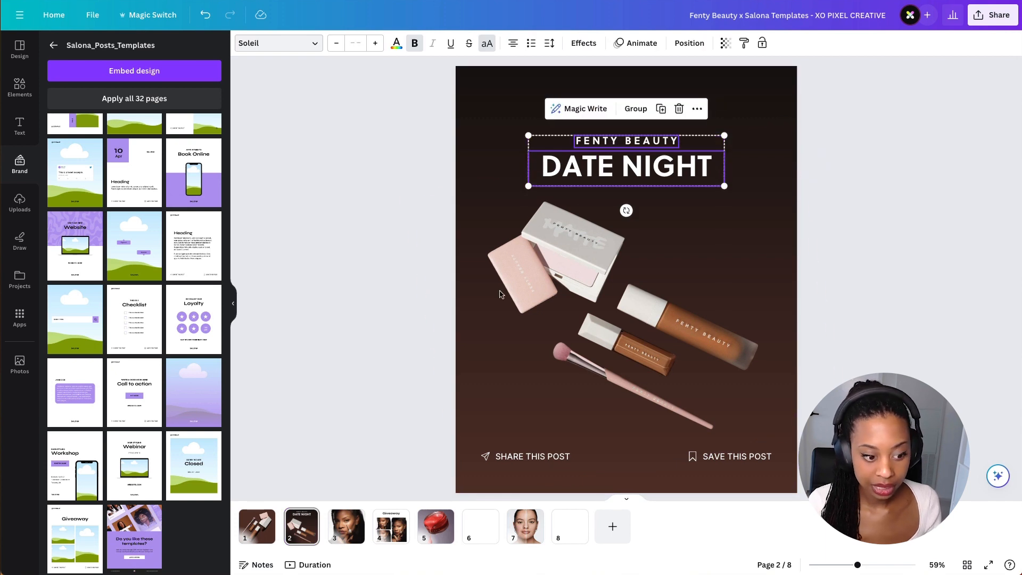
left_click(392, 535)
left_click(646, 163)
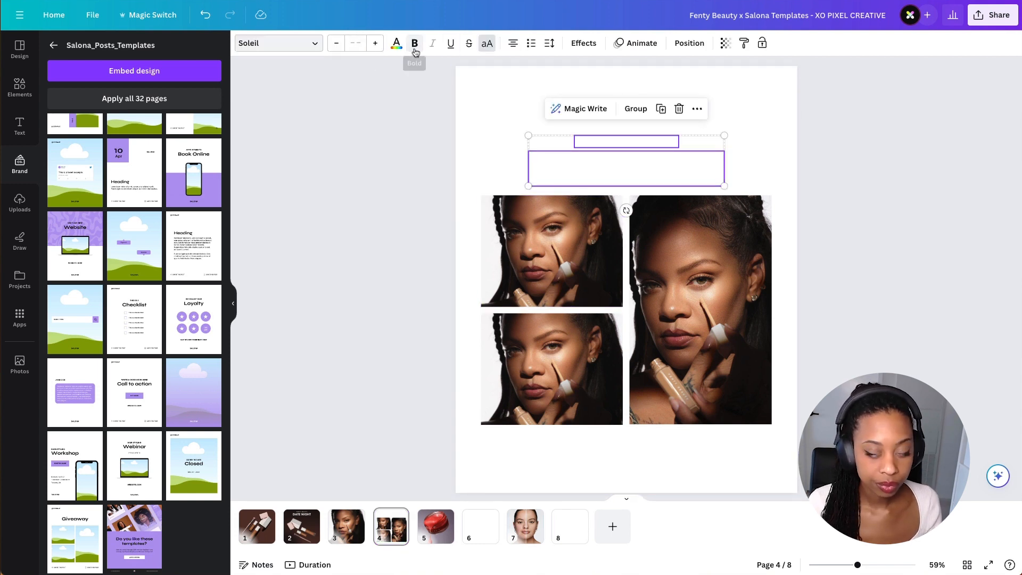
key("Delete")
- Fill the page 4 background with the dark document colour
left_click(244, 44)
left_click(90, 108)
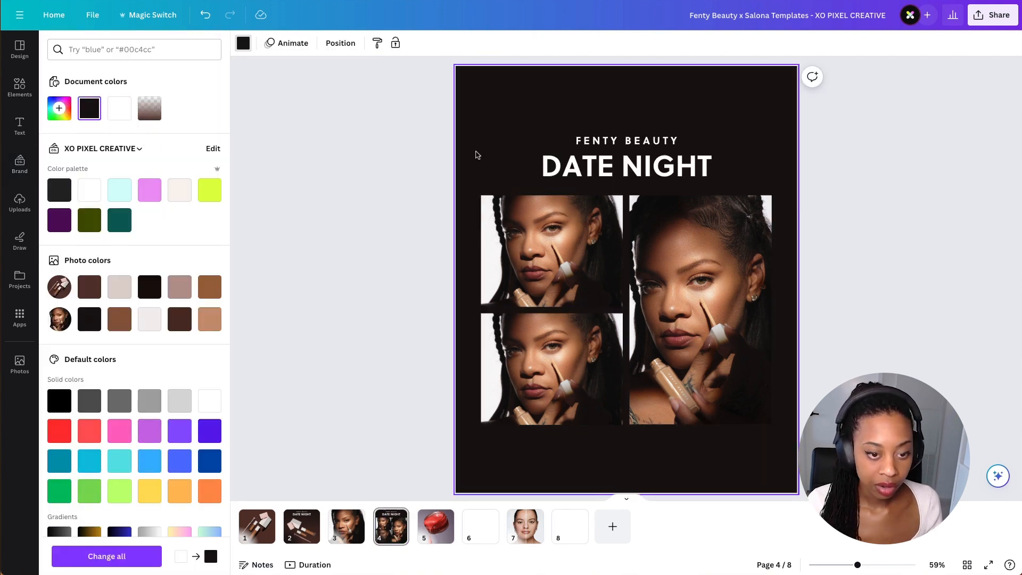
left_click(392, 154)
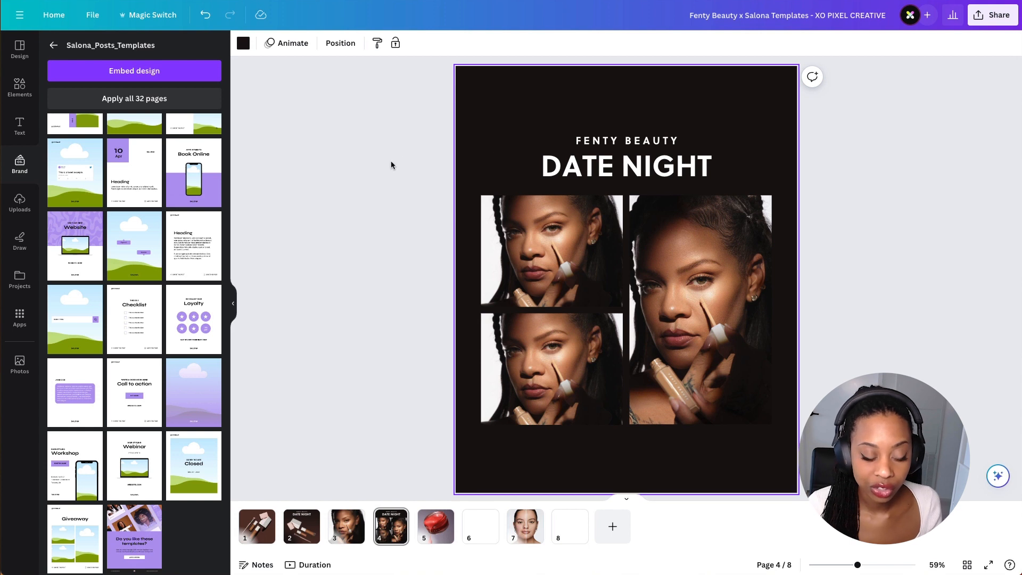
left_click(393, 160)
left_click(501, 151)
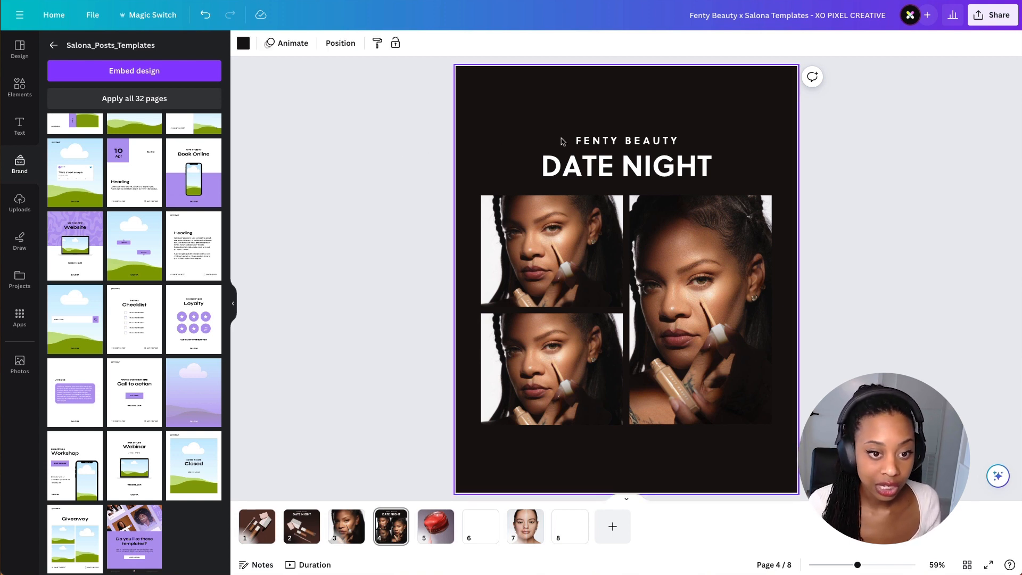
- Change the small heading to LONGWEAR and the large heading to CONCEALER
left_click(632, 140)
left_click(633, 141)
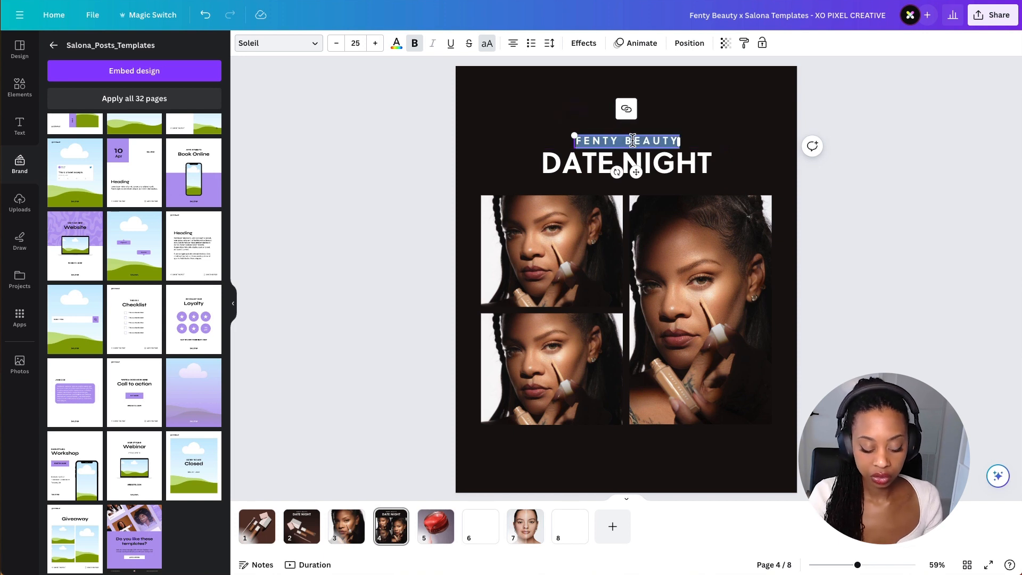
type("LONG")
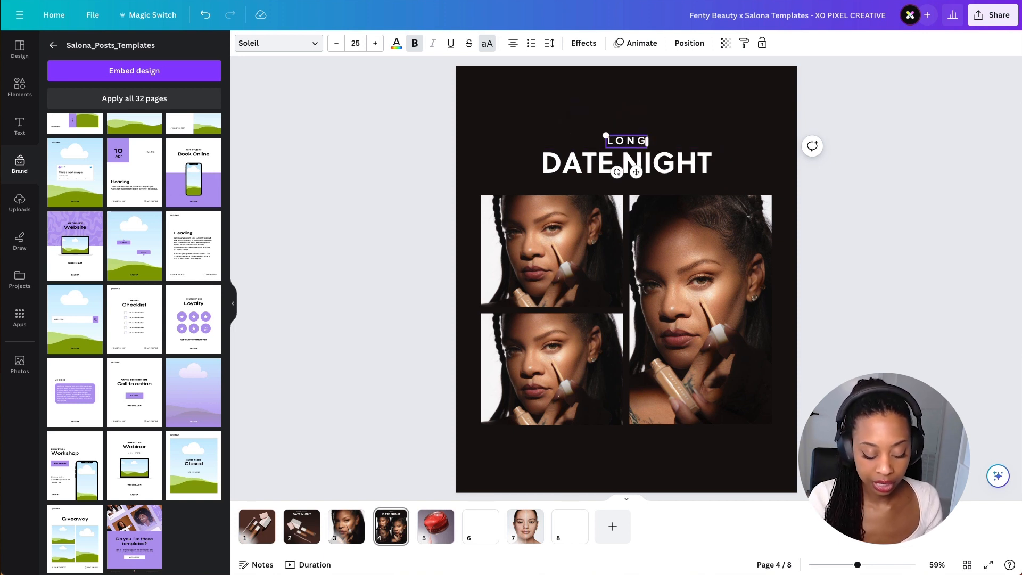
type("WEAR")
double_click(646, 162)
type("CONCEALE")
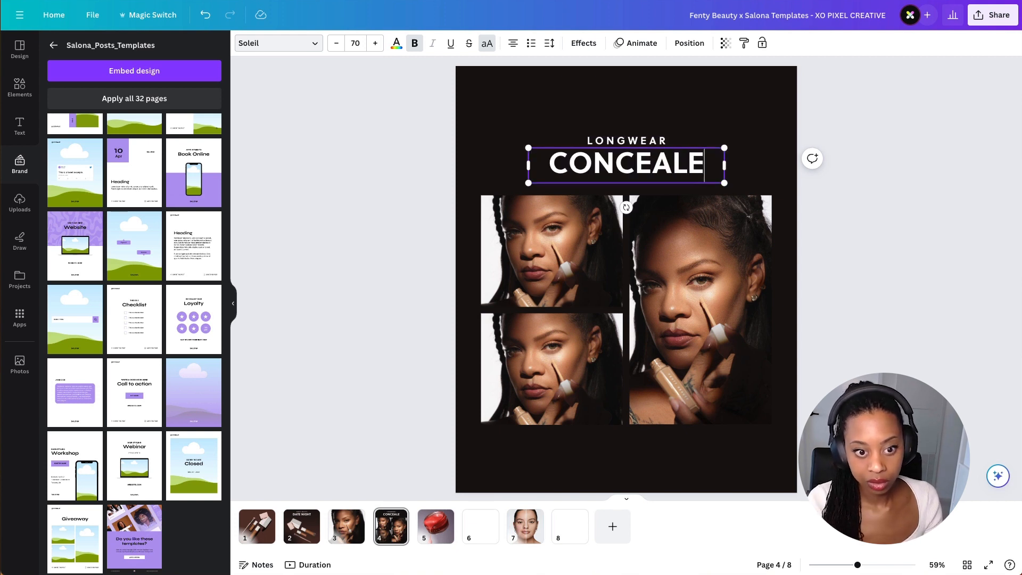
type("R")
left_click(737, 169)
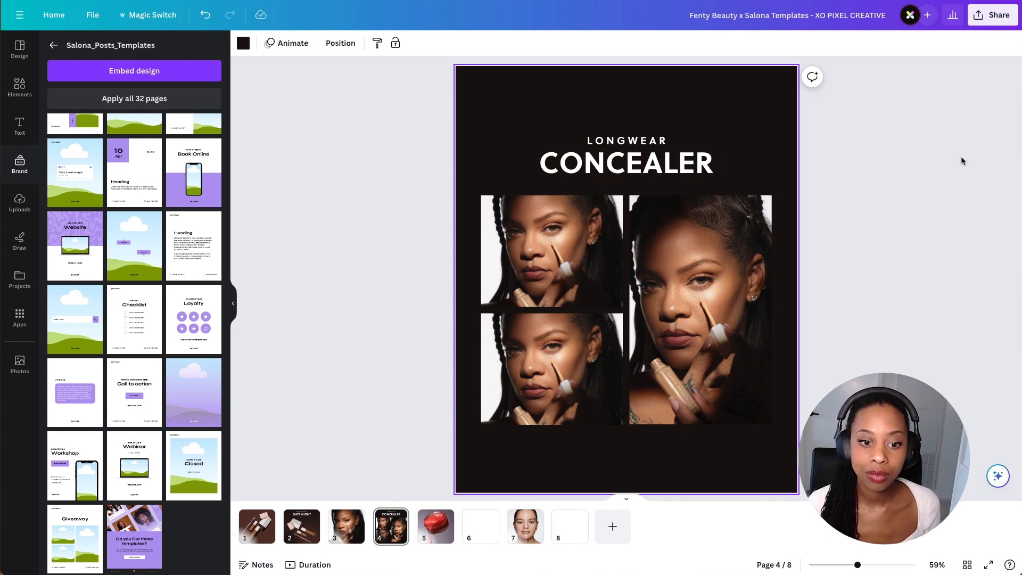
left_click(645, 161)
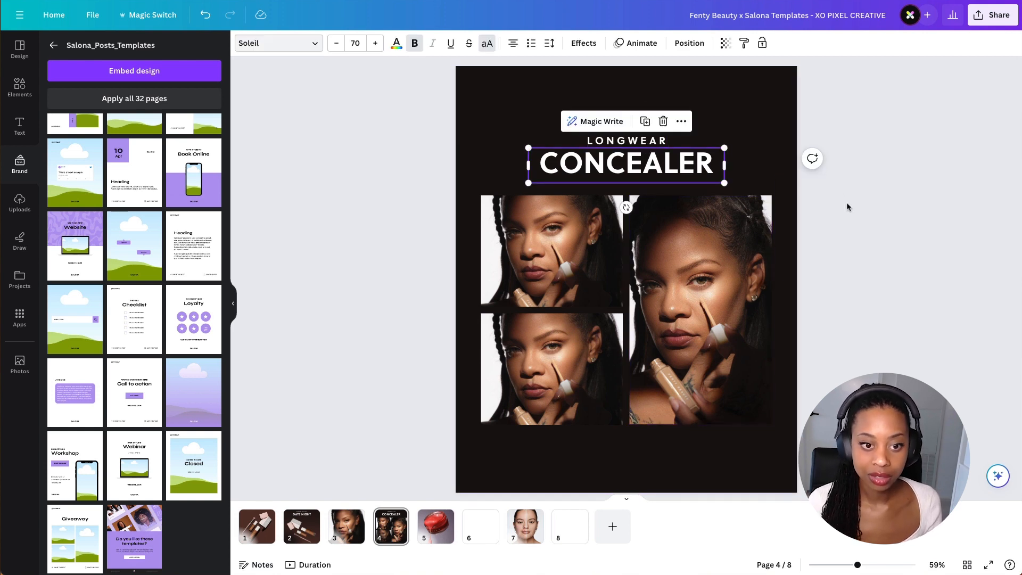
left_click(781, 239)
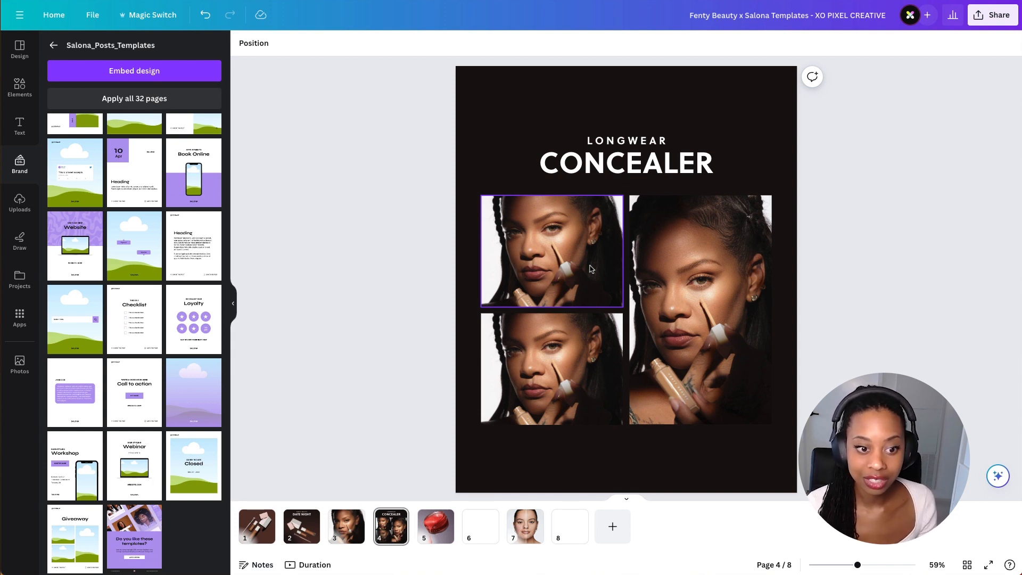
left_click(650, 278)
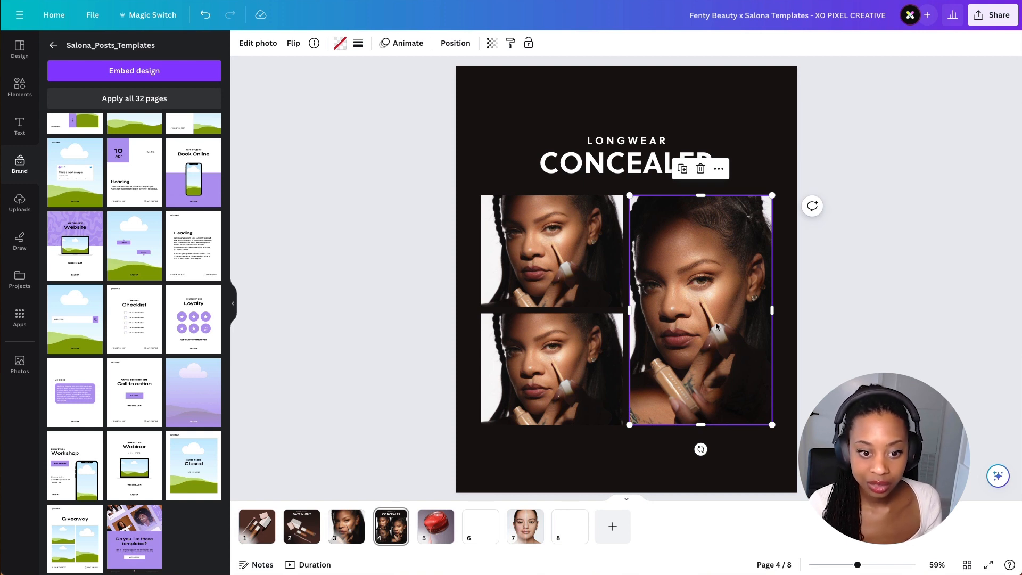
left_click(923, 276)
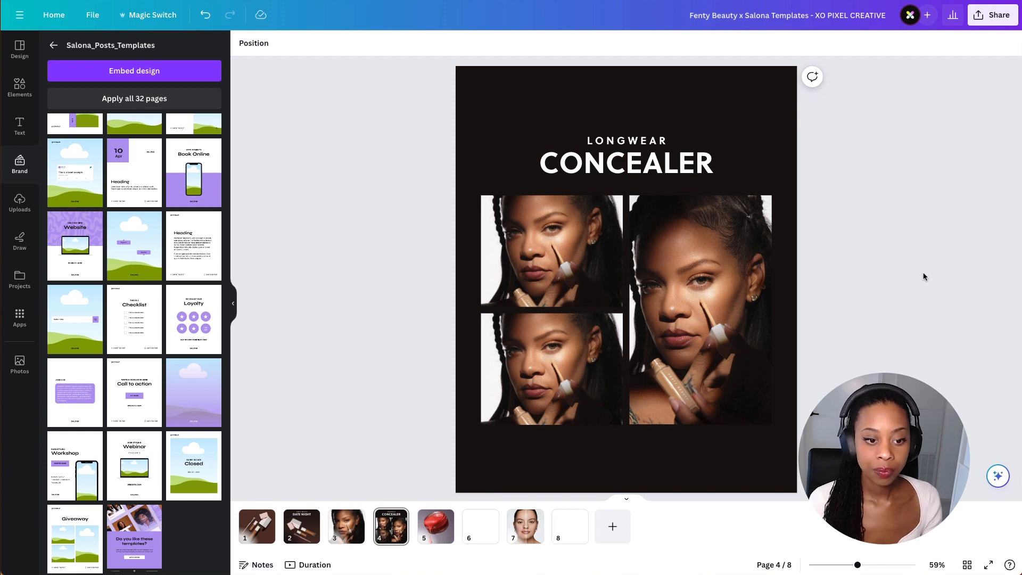
- Crop the top-left photo to an enlarged close-up of the eyes and concealer wand
double_click(553, 277)
left_click_drag(482, 341, 374, 431)
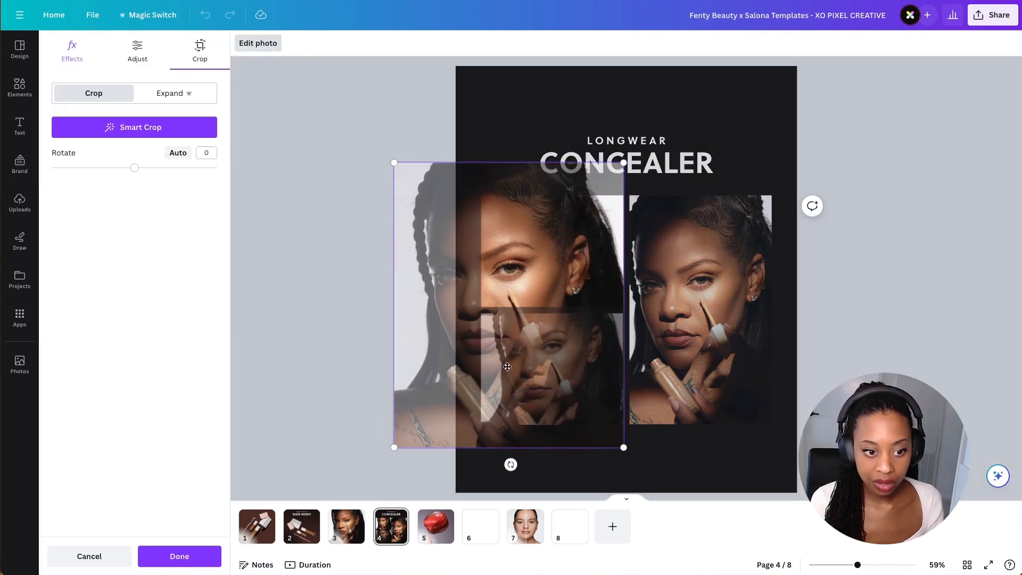
left_click_drag(538, 290, 580, 251)
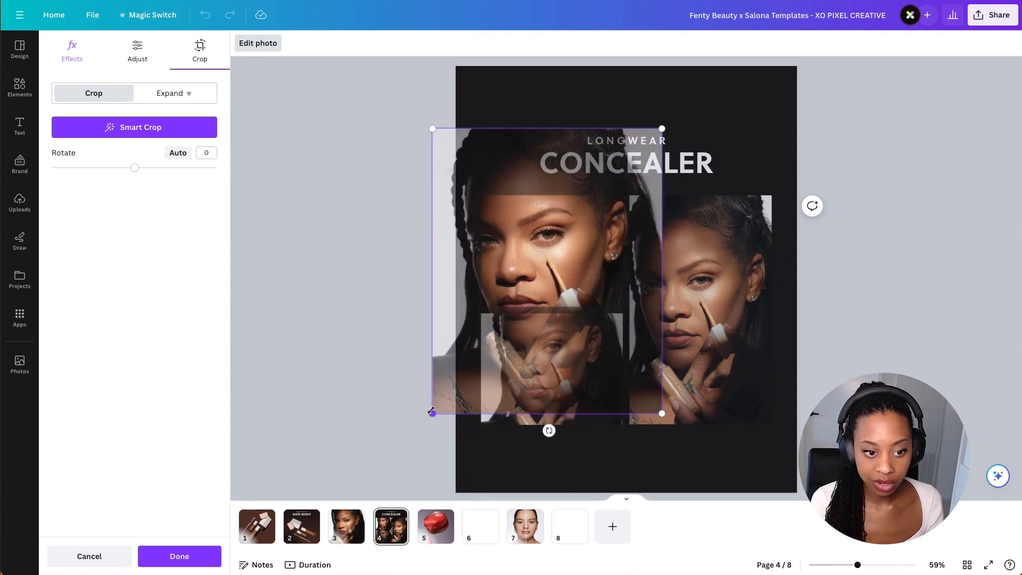
left_click_drag(431, 411, 391, 439)
left_click(583, 366)
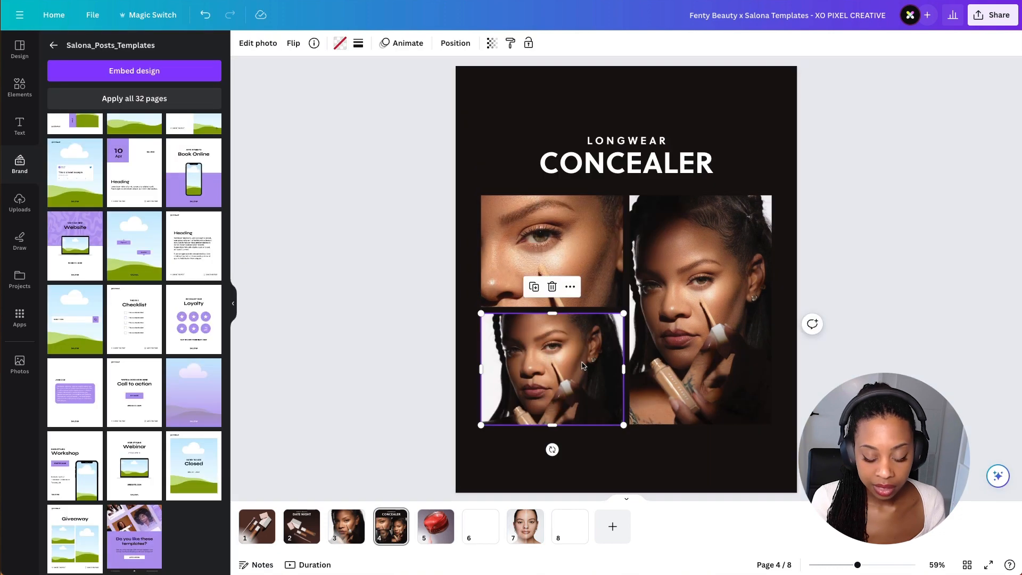
- Crop the bottom-left photo to an enlarged close-up of the hands holding the concealer bottle
double_click(583, 366)
left_click_drag(482, 458, 320, 574)
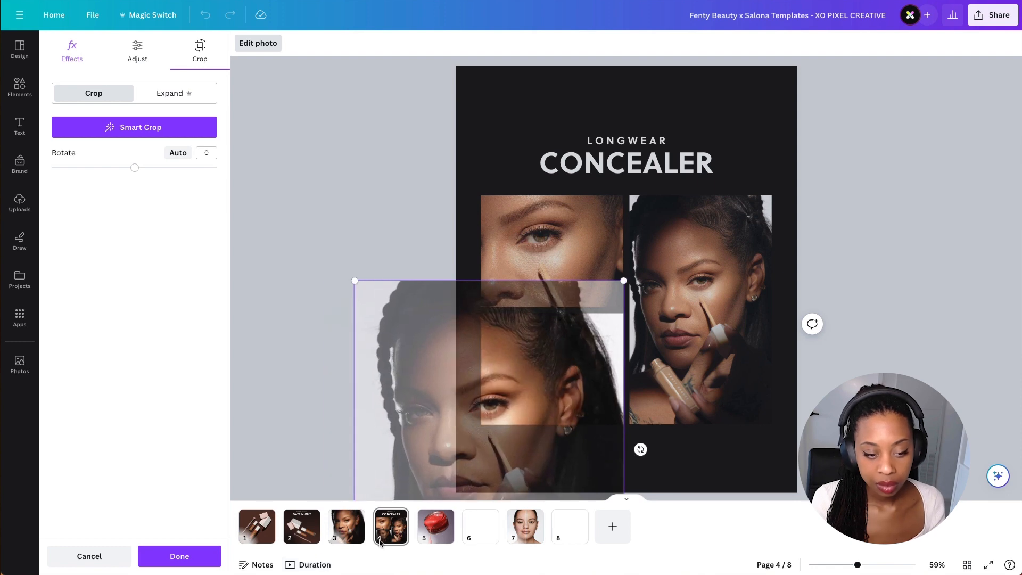
left_click_drag(534, 454, 573, 368)
left_click(848, 348)
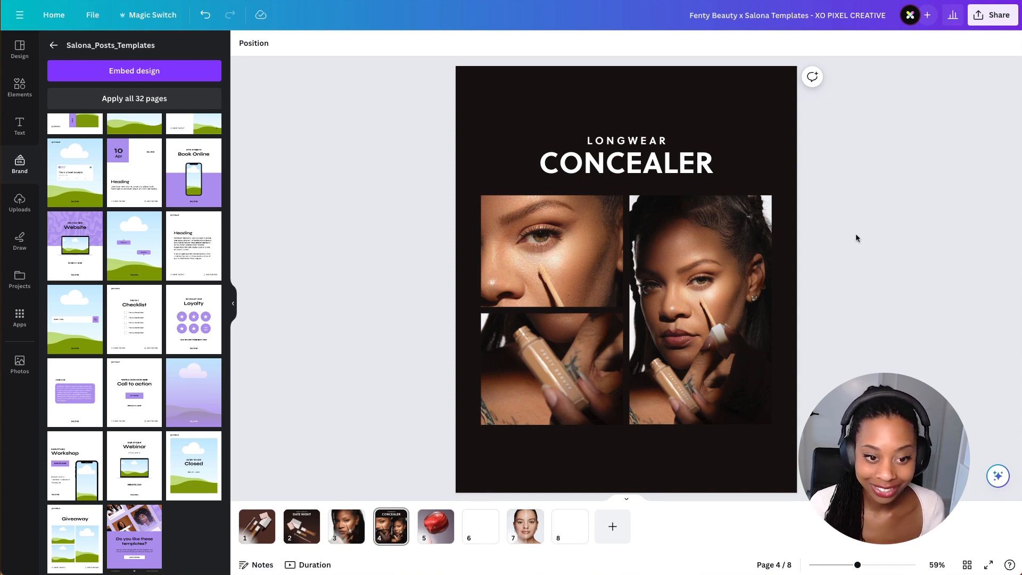
- Copy the brown gradient overlay from page 2 and paste it onto page 4
left_click(302, 527)
left_click(498, 159)
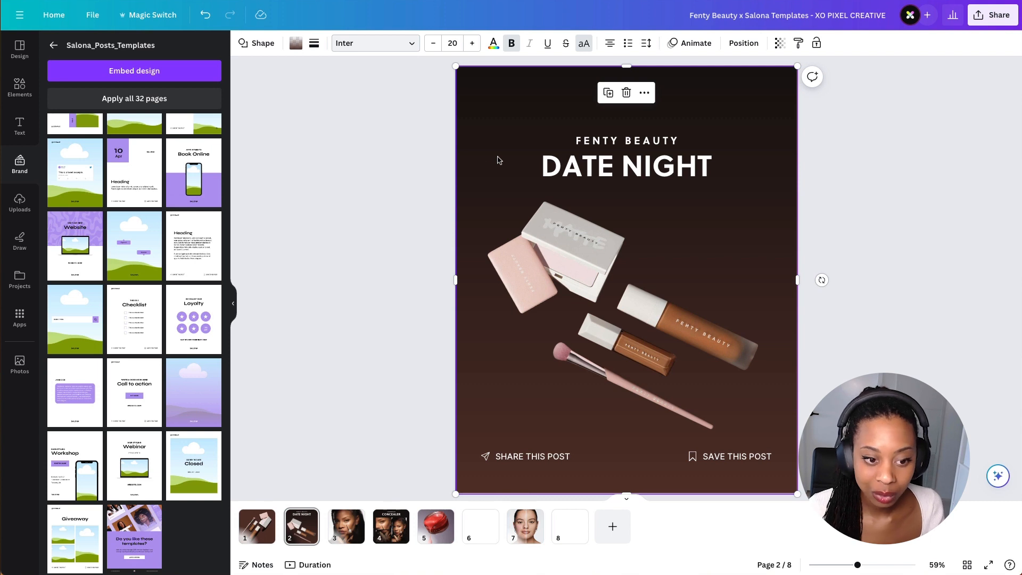
left_click(380, 535)
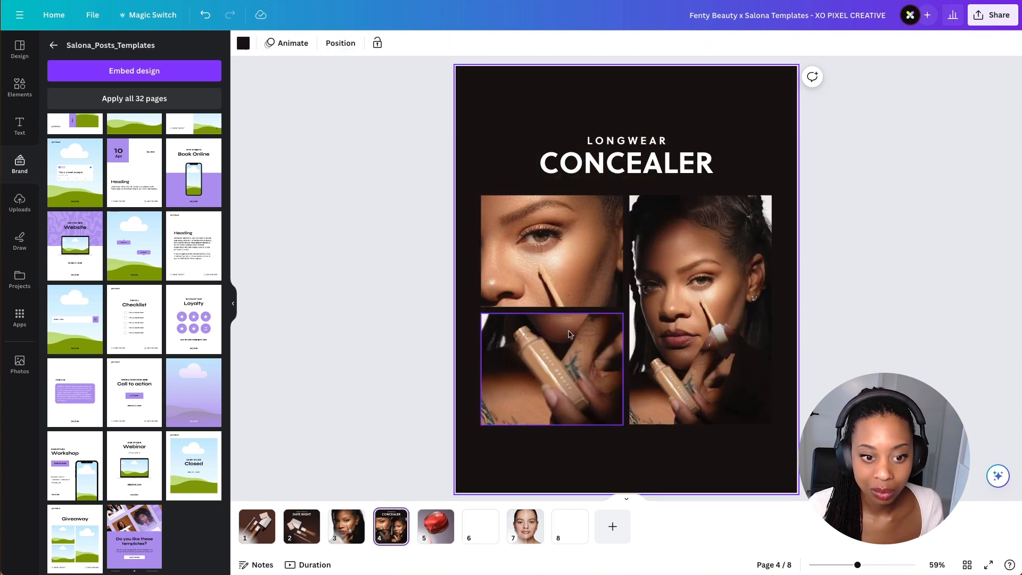
left_click(300, 535)
left_click(488, 164)
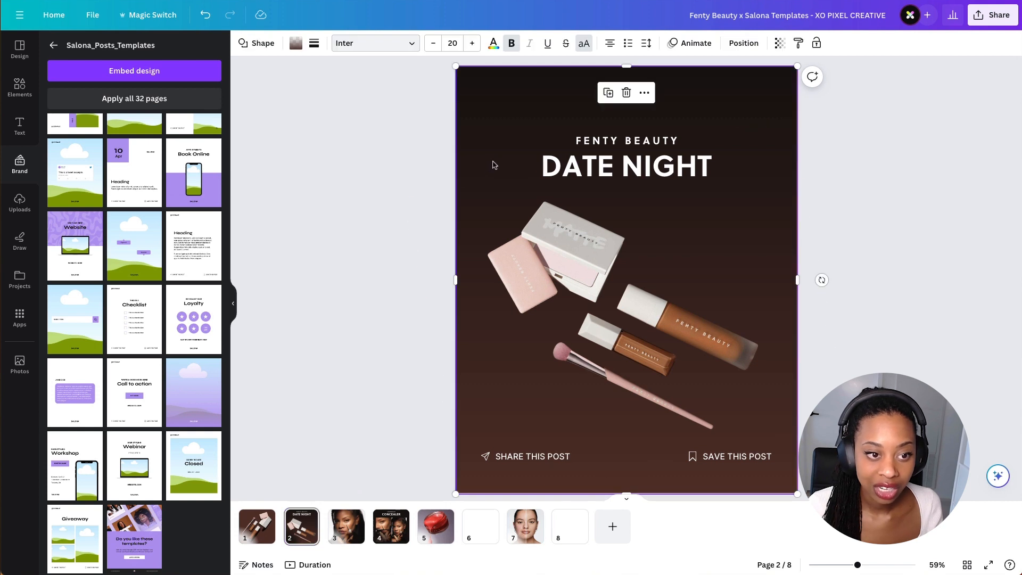
left_click(397, 518)
left_click(712, 133)
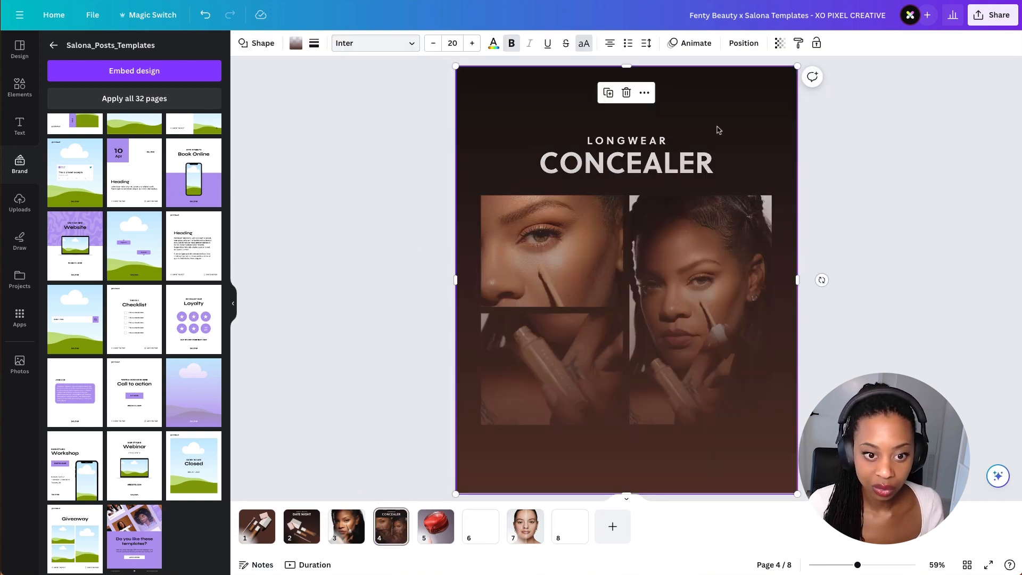
- Send the pasted gradient behind the photos and headings on page 4
right_click(716, 131)
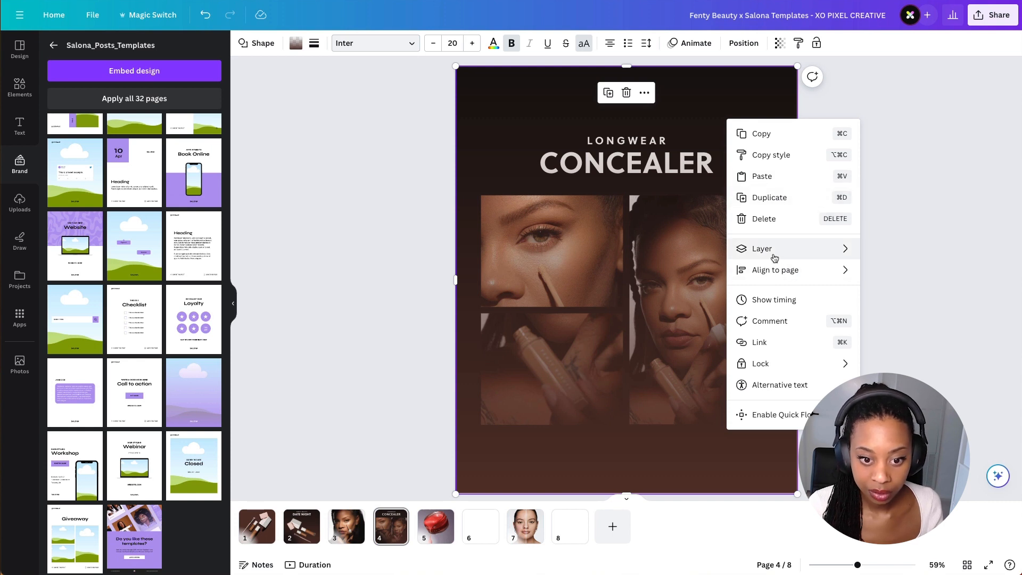
mouse_move(823, 256)
left_click(929, 313)
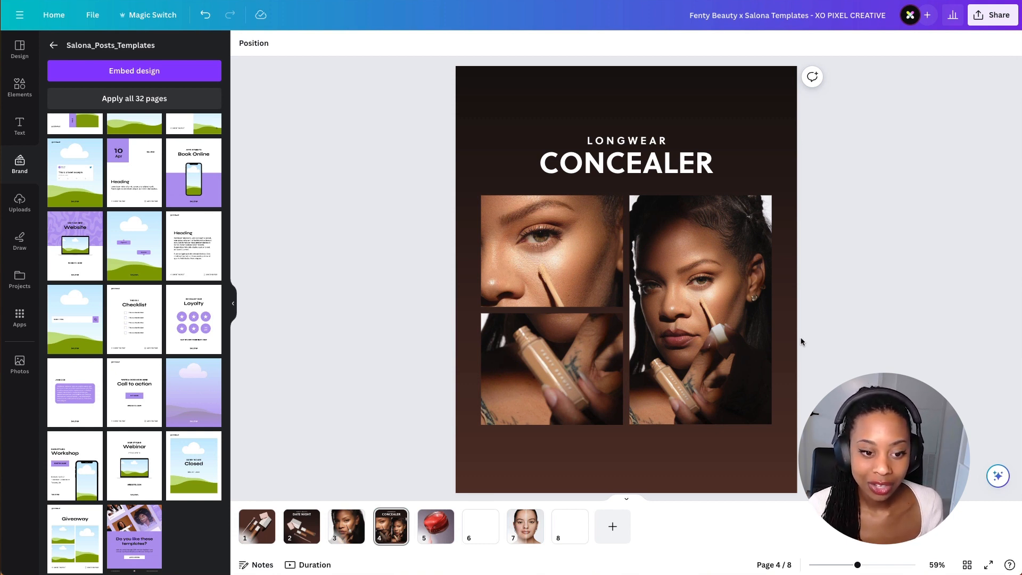
- Lengthen the right and bottom-left photos downward and adjust the split between the two left photos
left_click(700, 423)
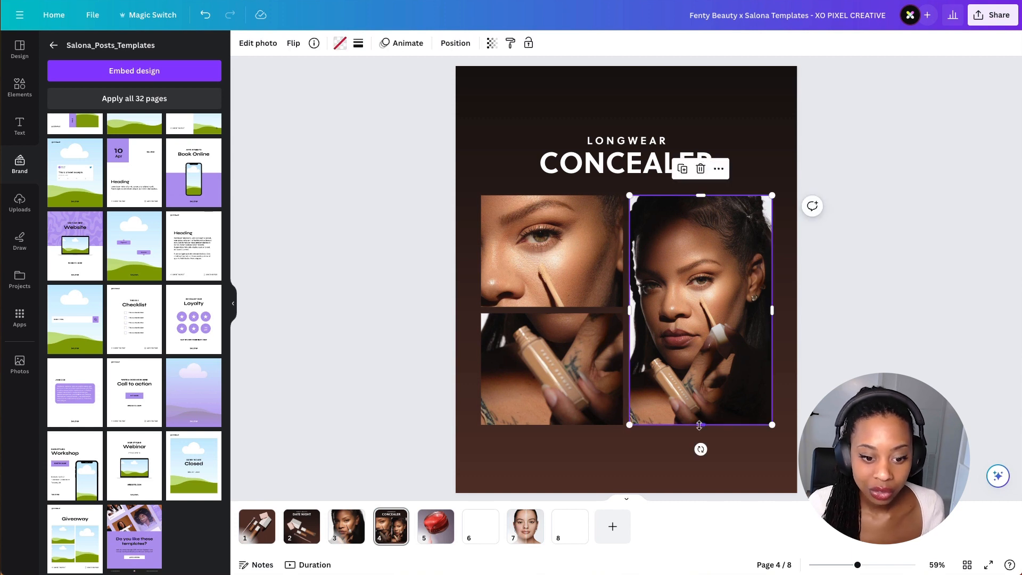
left_click_drag(700, 425, 701, 450)
left_click_drag(552, 424, 553, 448)
left_click_drag(560, 313, 560, 326)
left_click(823, 309)
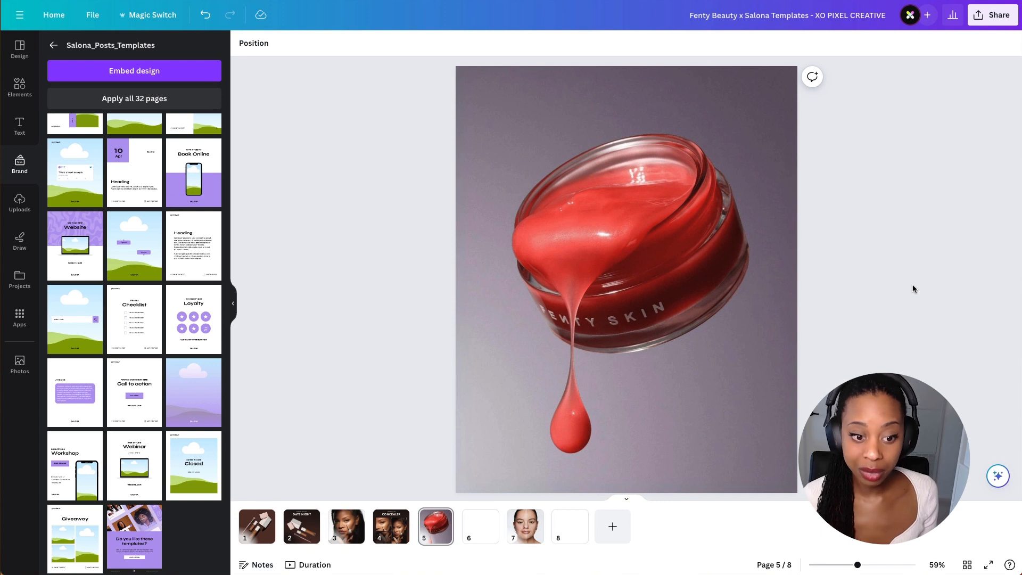
- Apply the Salona 'Abstract List of Things' template layout to blank page 6
left_click(480, 526)
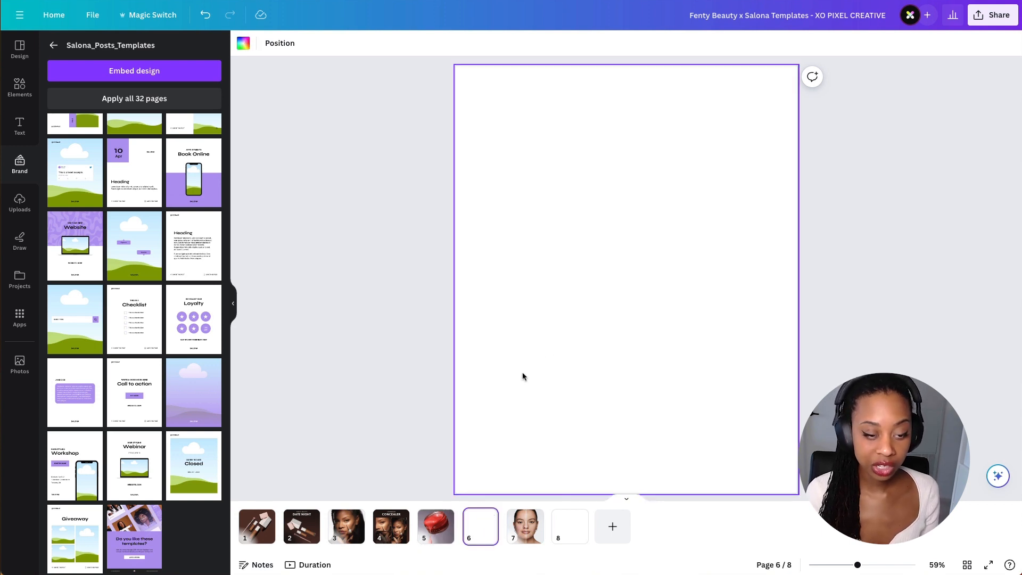
scroll(184, 382, "up", 6)
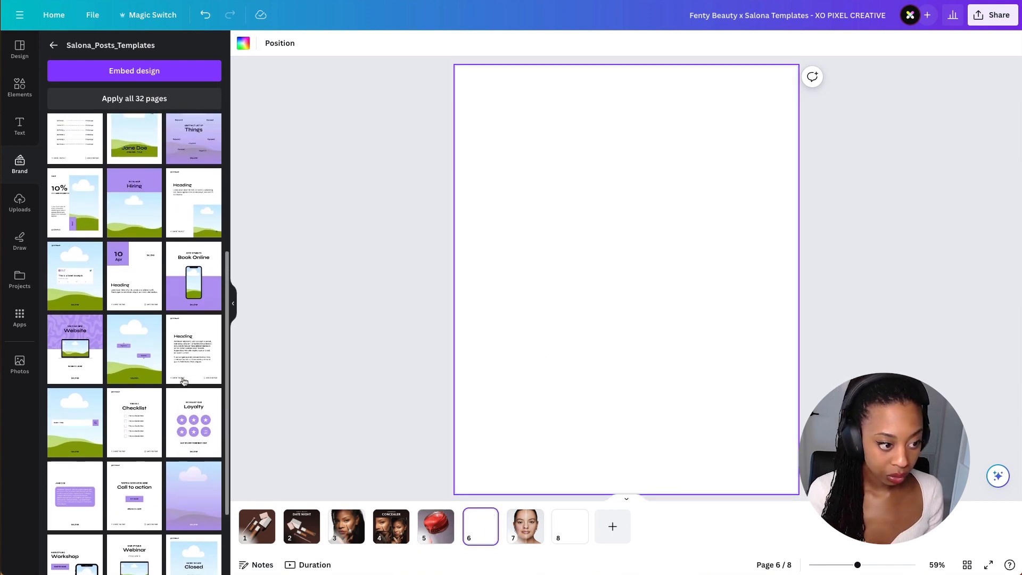
scroll(202, 289, "down", 2)
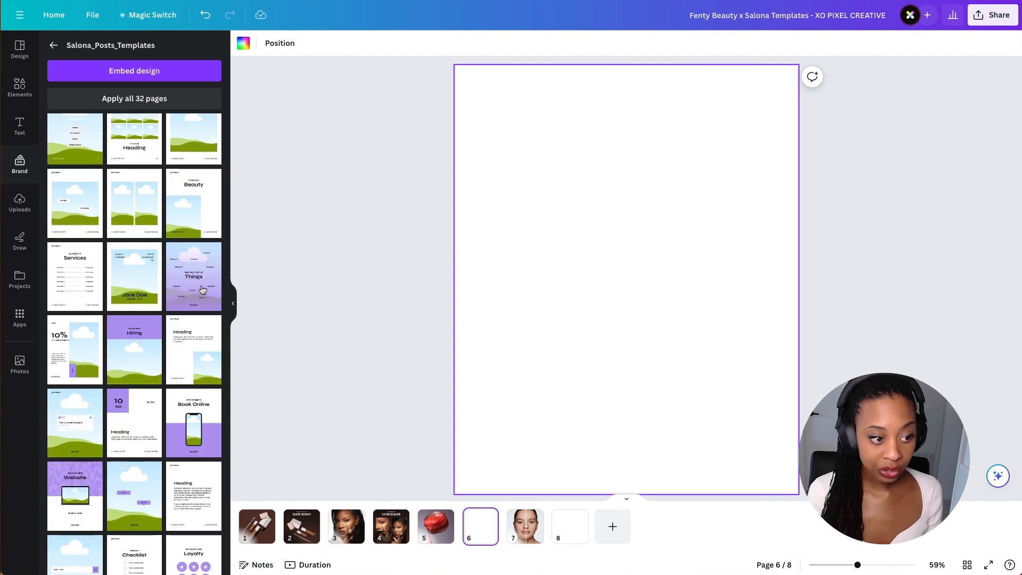
left_click(202, 289)
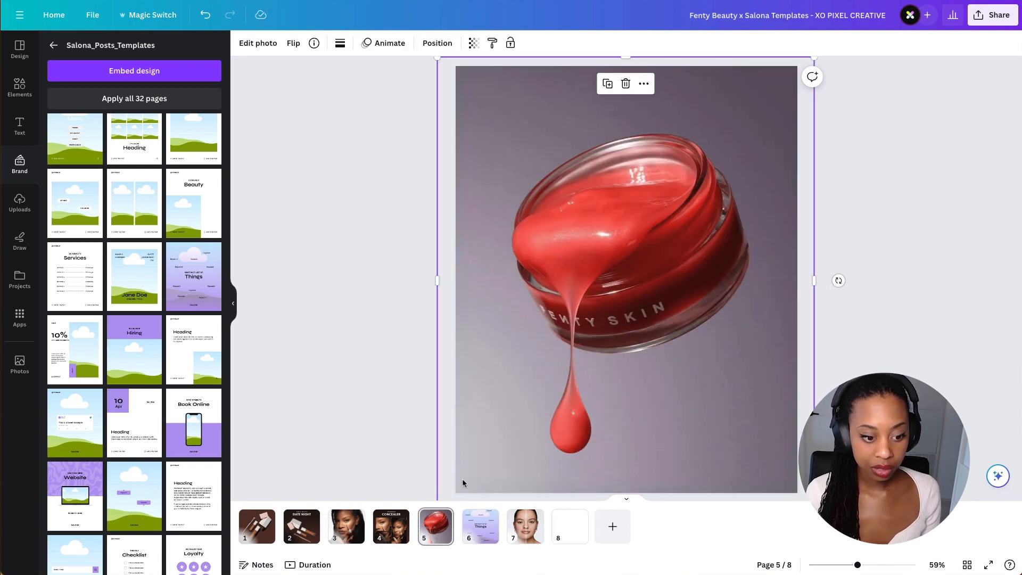
- Paste the red Fenty Skin jar photo onto page 6 and remove its background with BG Remover
left_click(480, 525)
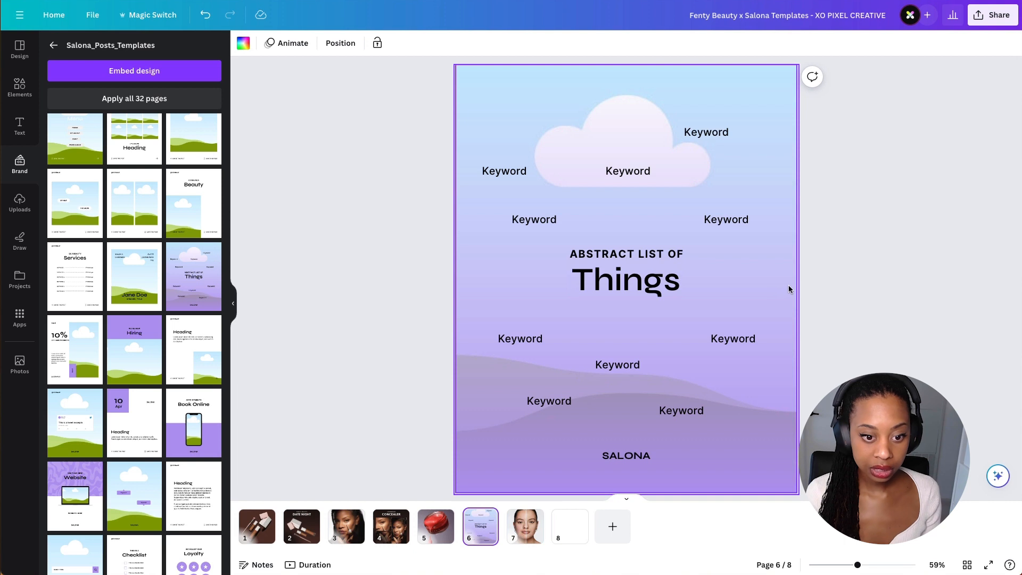
key("ctrl+v")
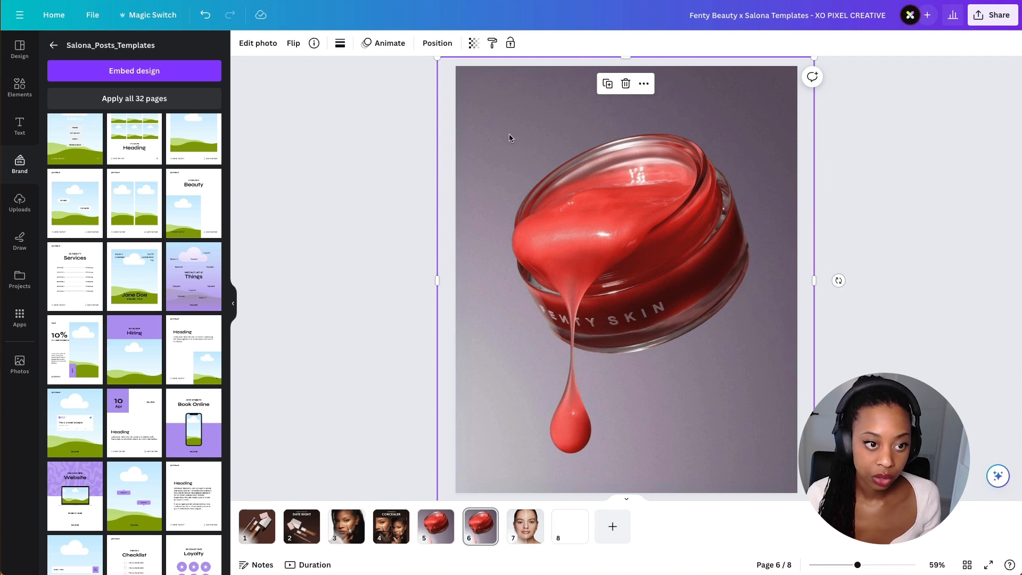
left_click(261, 47)
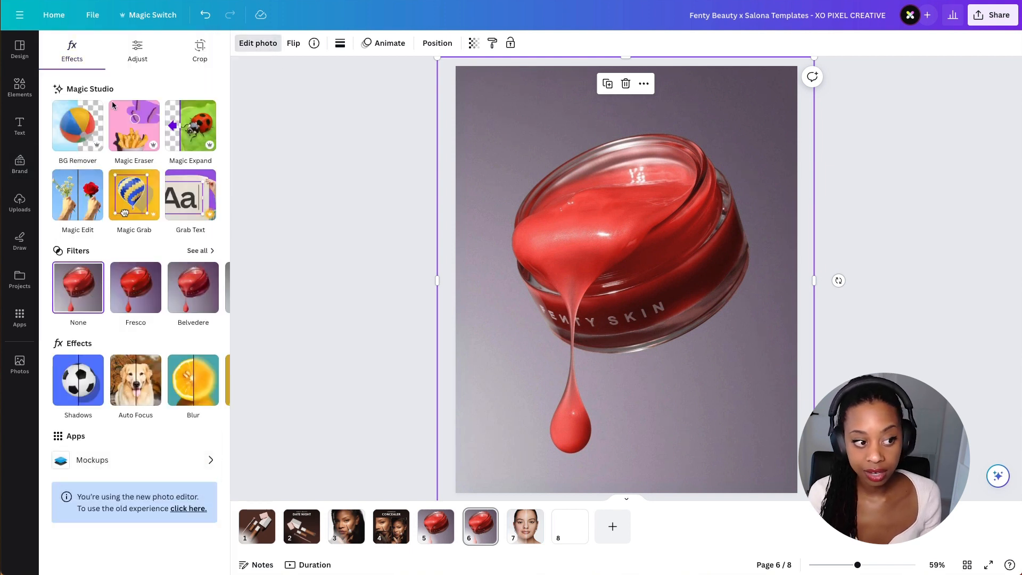
left_click(91, 126)
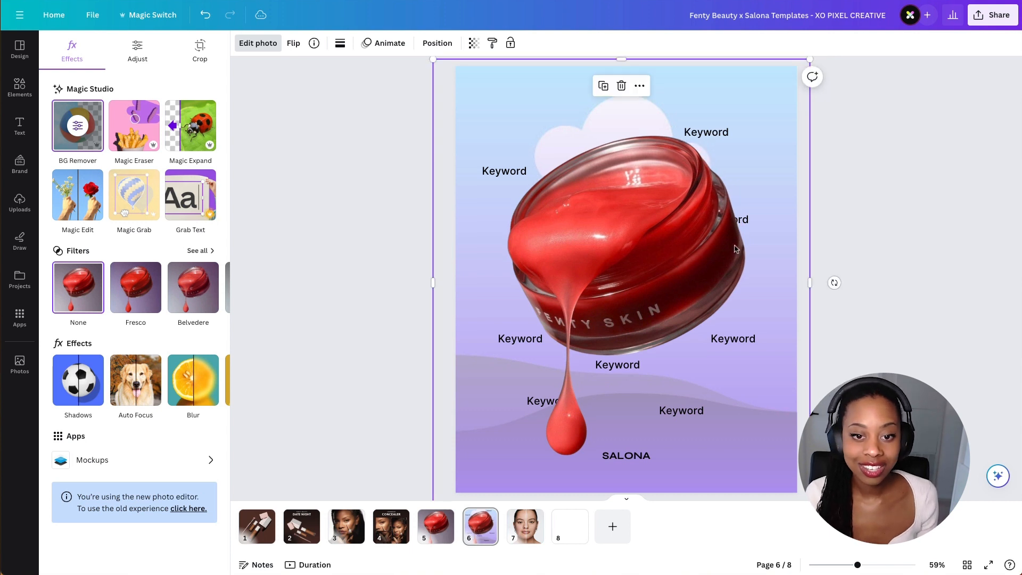
- Shrink the cutout jar and move it to the centre of page 6
left_click_drag(701, 226, 708, 221)
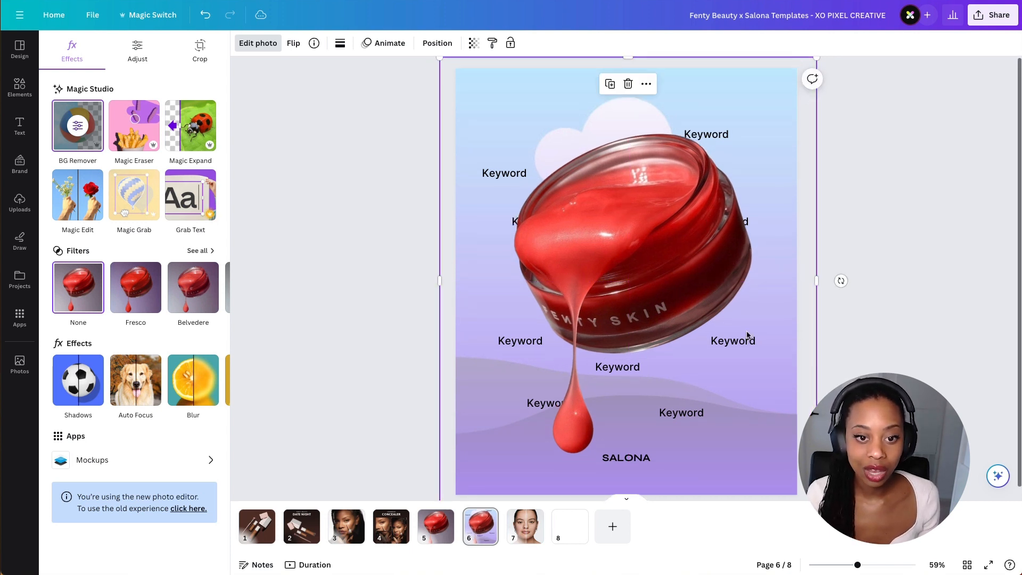
left_click_drag(817, 63, 749, 141)
left_click_drag(661, 240, 692, 205)
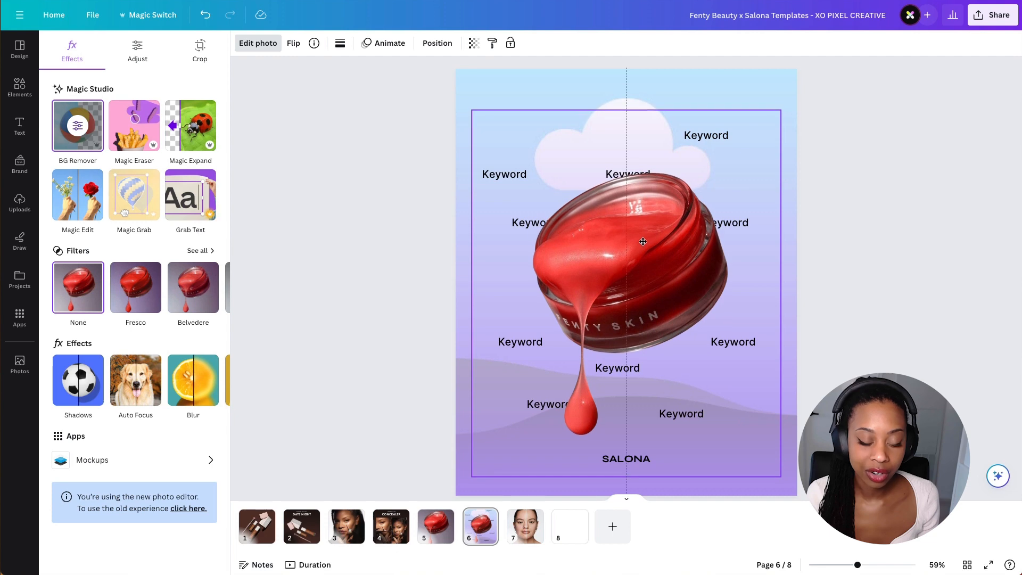
- Delete the cloud-and-hills graphic from the page 6 background
left_click(720, 87)
left_click(696, 99)
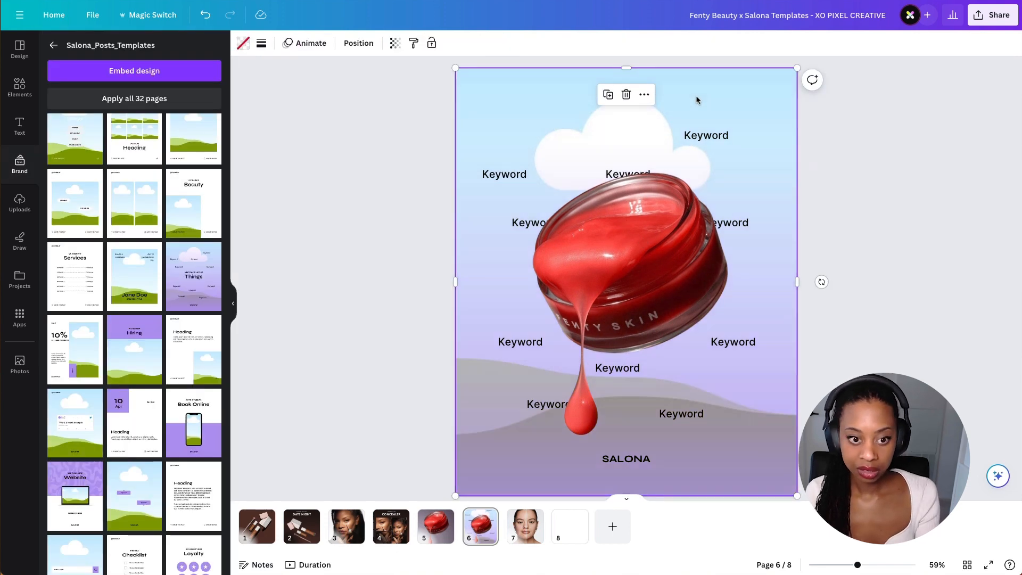
key("Delete")
- Fill the page 6 background with the dark document colour #150f0e
left_click(625, 91)
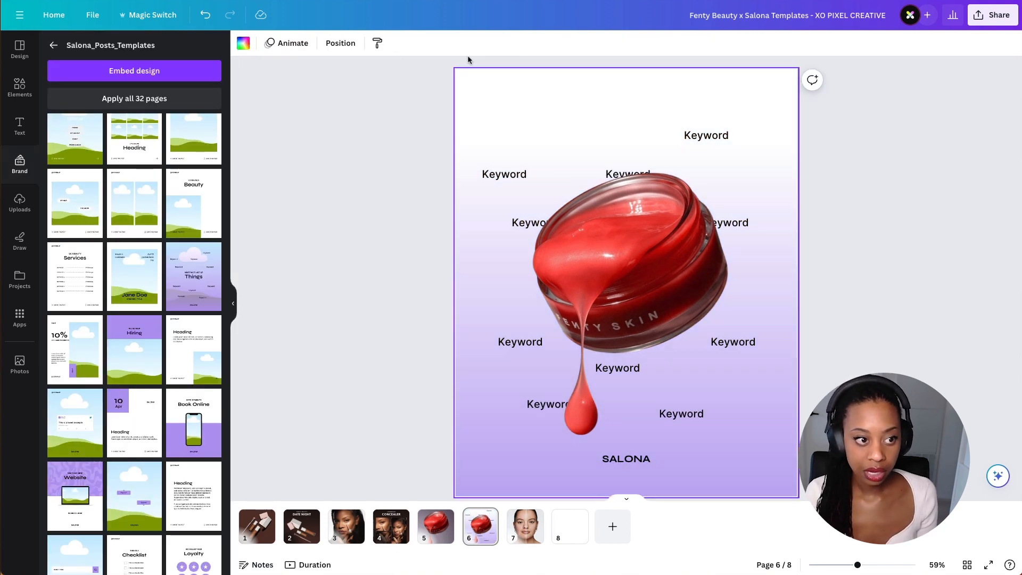
left_click(243, 44)
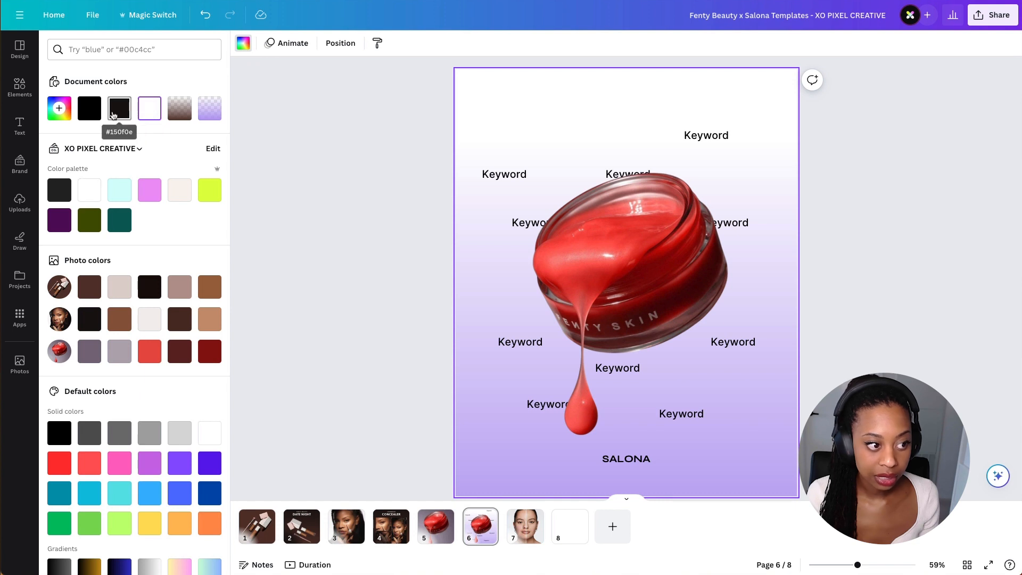
left_click(124, 112)
left_click(330, 138)
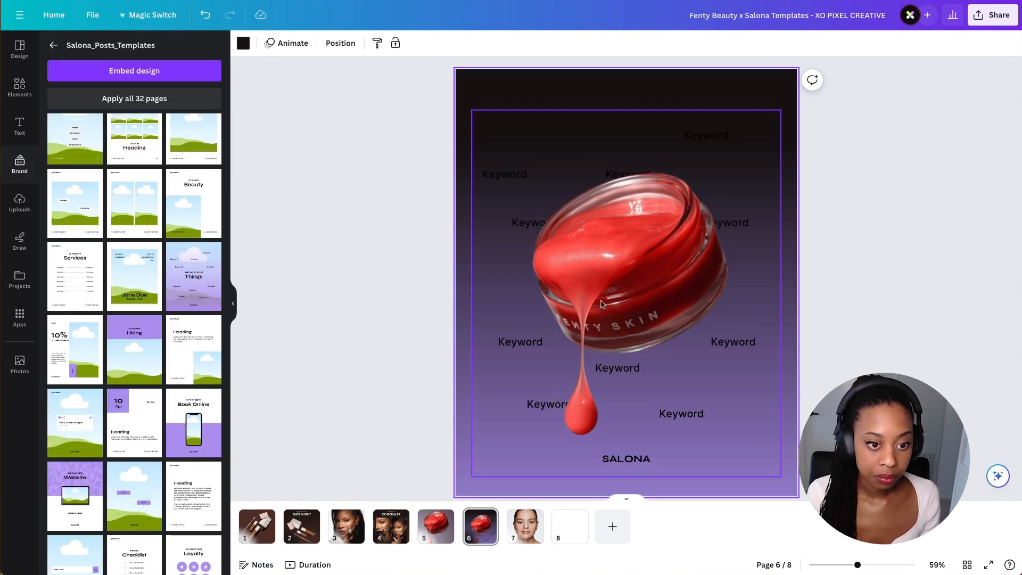
- Select all the keyword, title and SALONA text on page 6 and make it white
left_click_drag(646, 219, 638, 239)
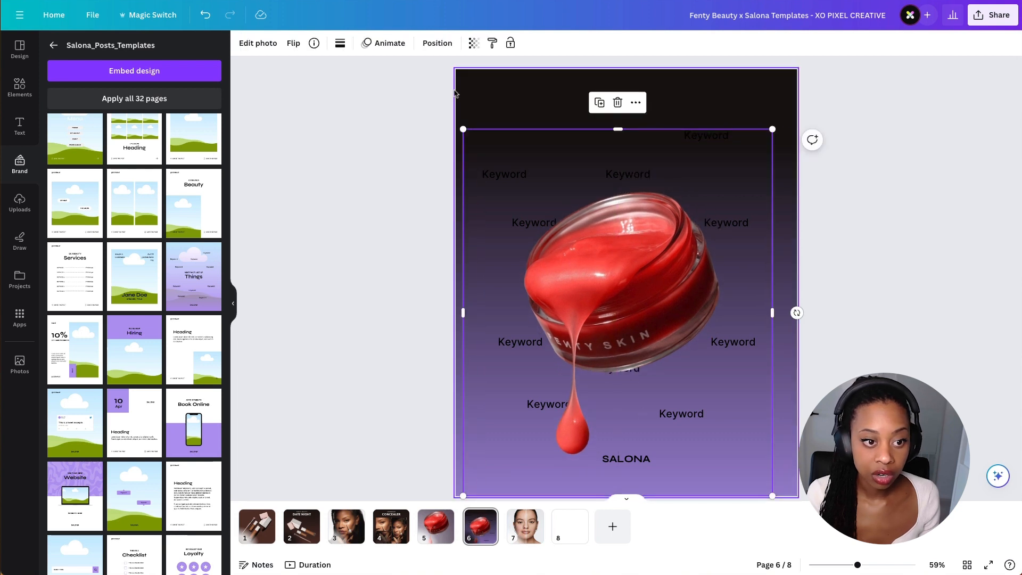
left_click_drag(612, 186, 788, 436)
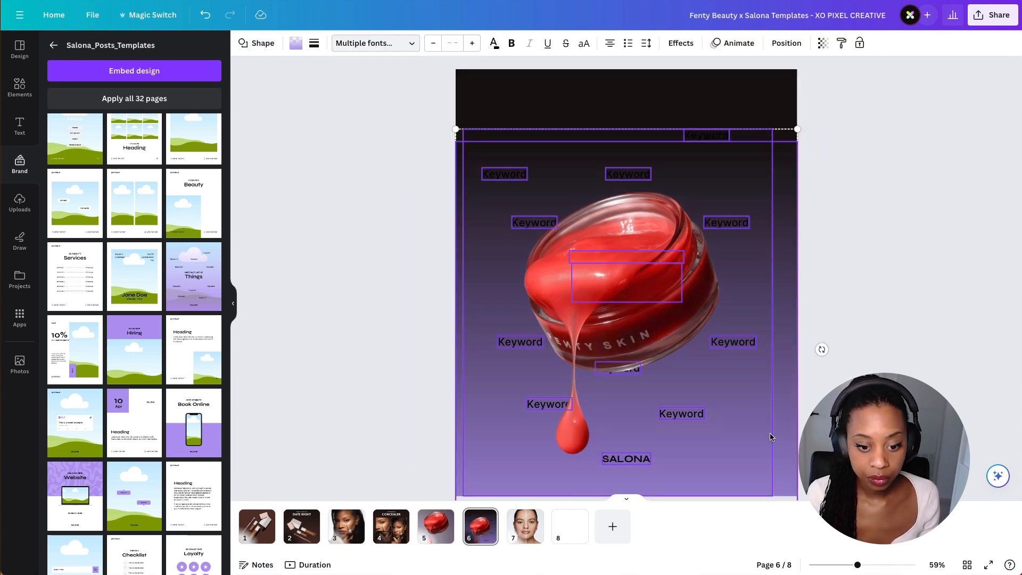
left_click(787, 437, "shift")
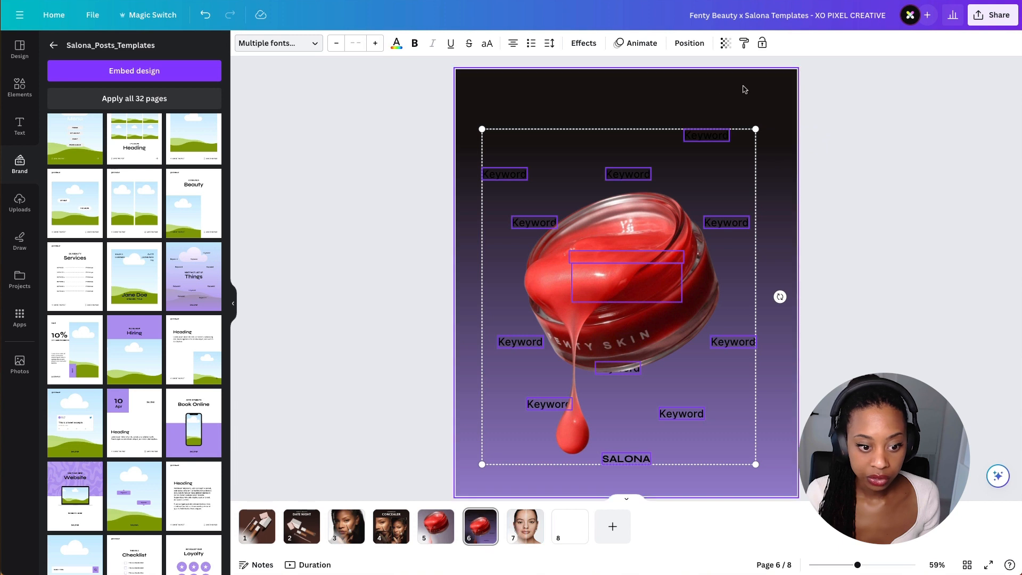
left_click(398, 44)
left_click(153, 111)
left_click(256, 115)
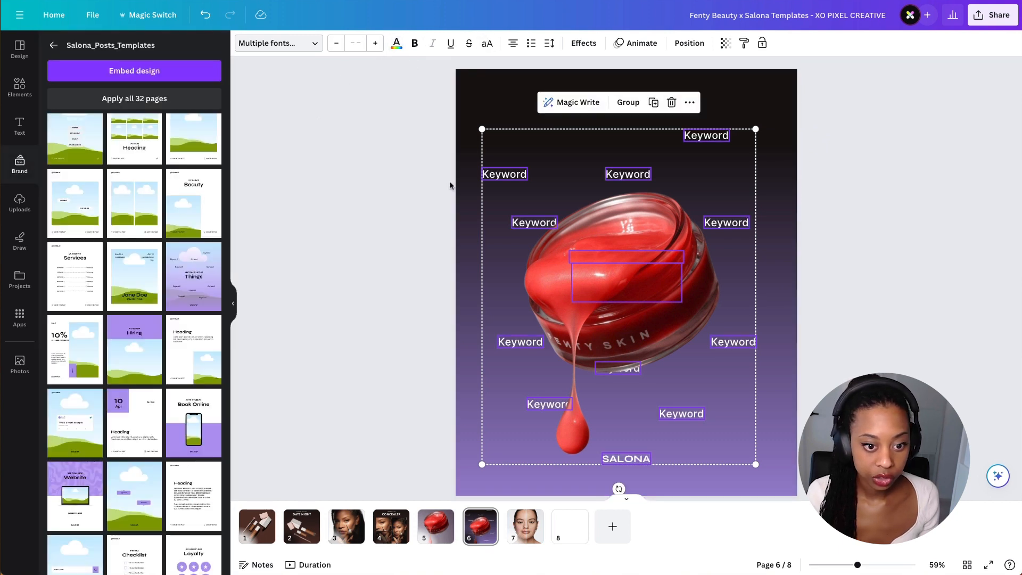
- Move the cutout jar toward the right side of page 6, partly overlapping the title
left_click(785, 288)
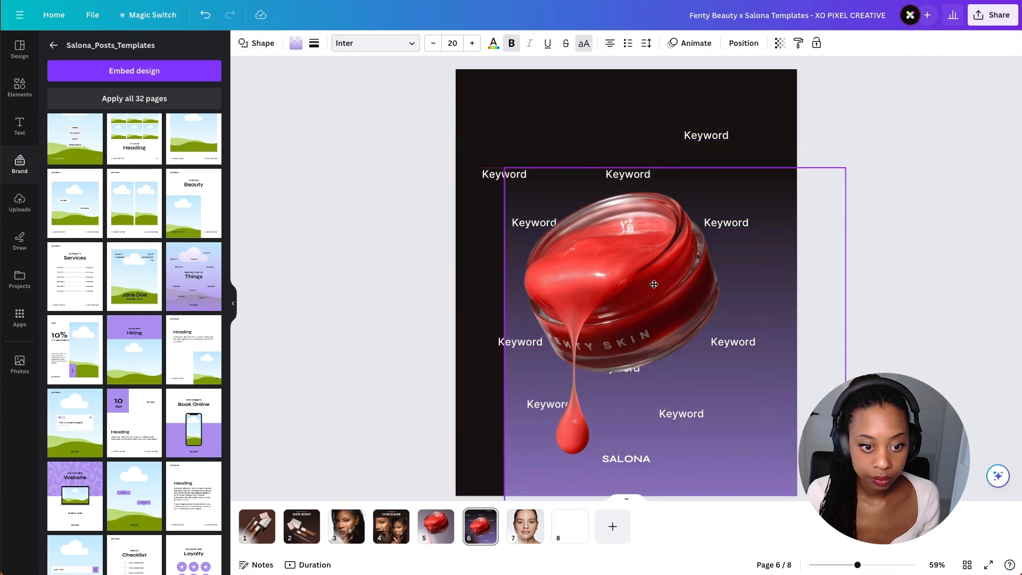
left_click_drag(652, 285, 711, 245)
left_click_drag(717, 244, 746, 255)
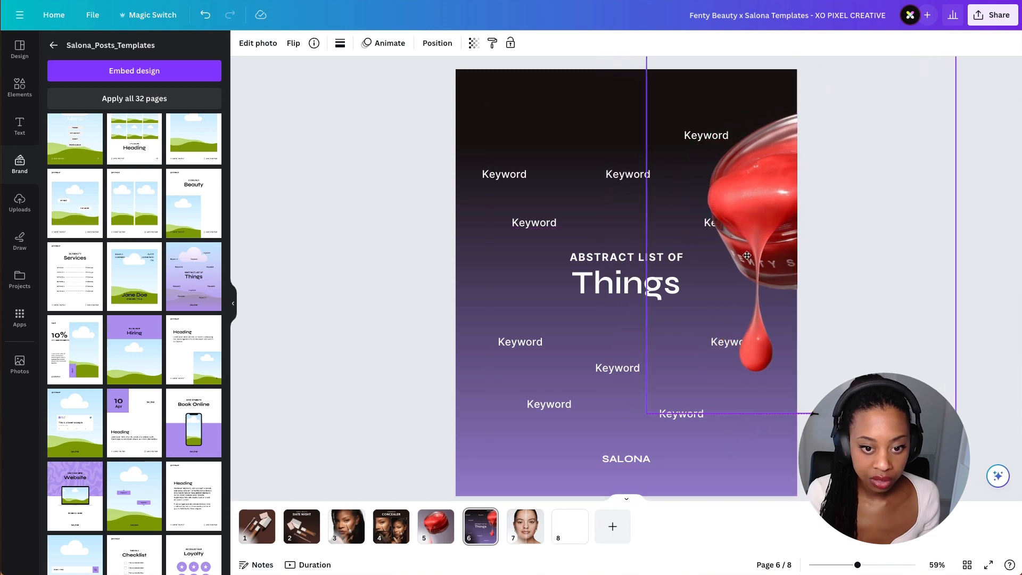
left_click(530, 279)
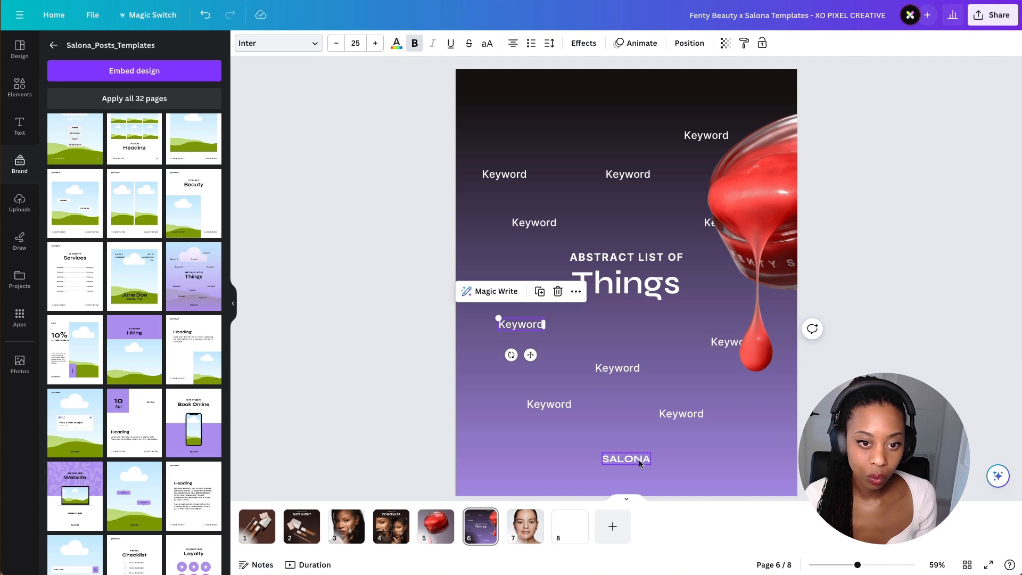
left_click_drag(788, 216, 692, 258)
left_click(479, 280)
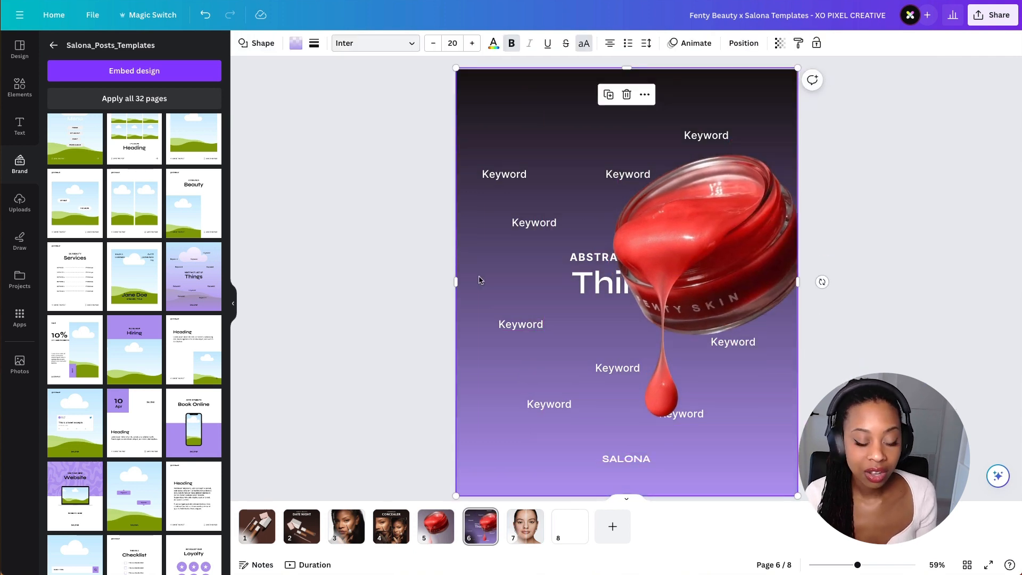
left_click(731, 246)
left_click_drag(731, 246, 708, 252)
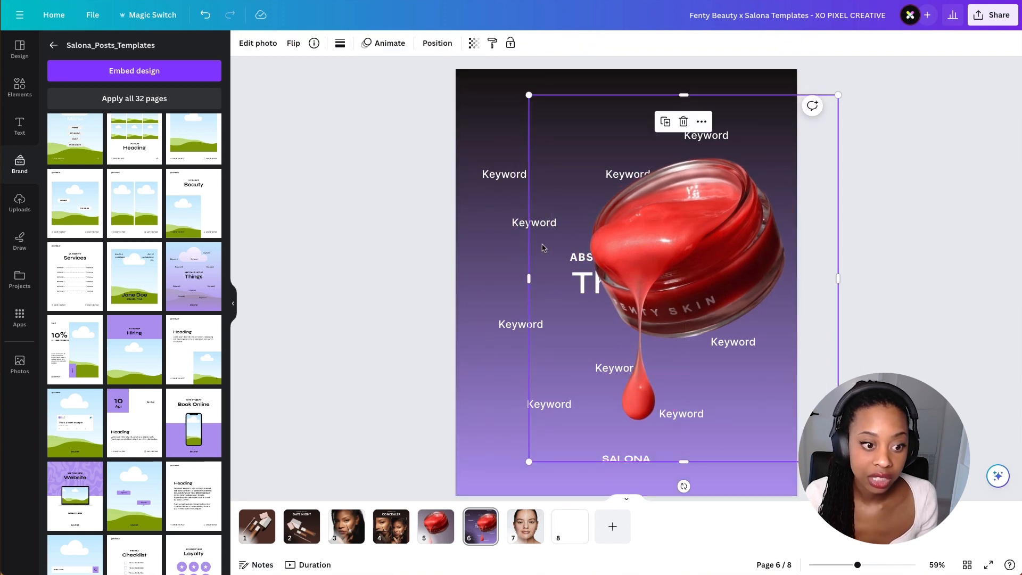
- Recolour the page 6 gradient shape to the dark red from the photo colours
left_click(473, 266)
left_click(296, 44)
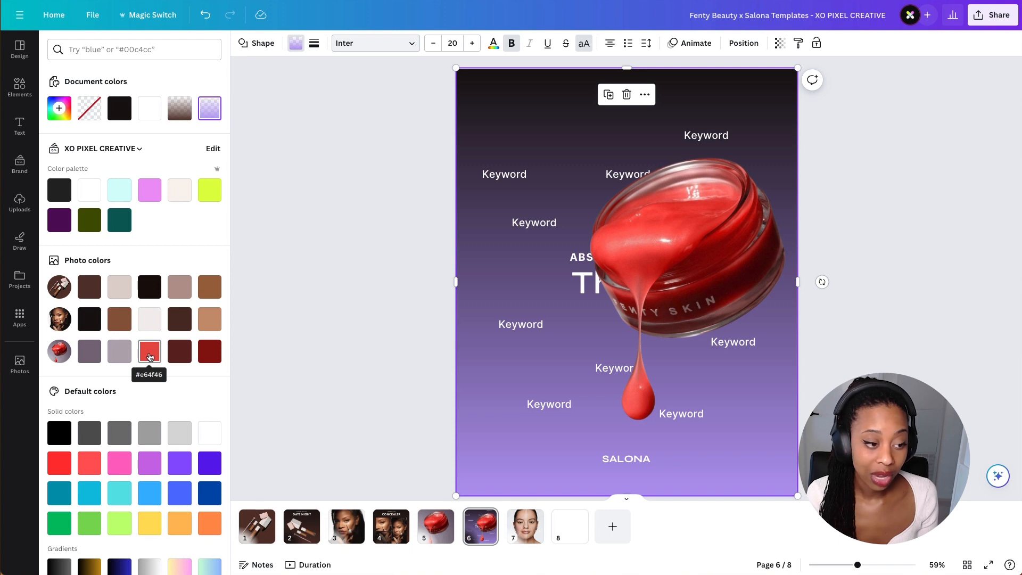
left_click(149, 354)
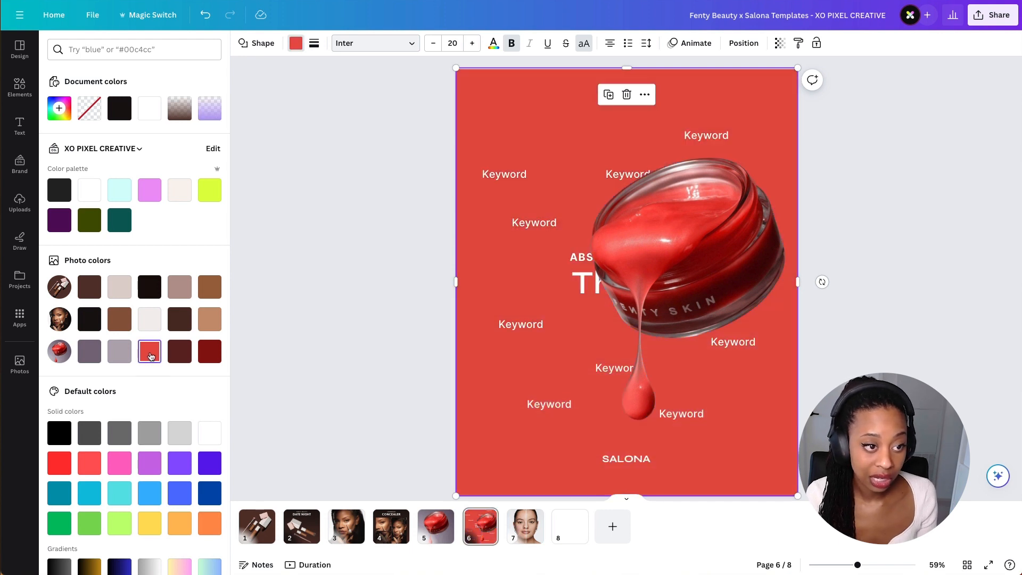
left_click(300, 50)
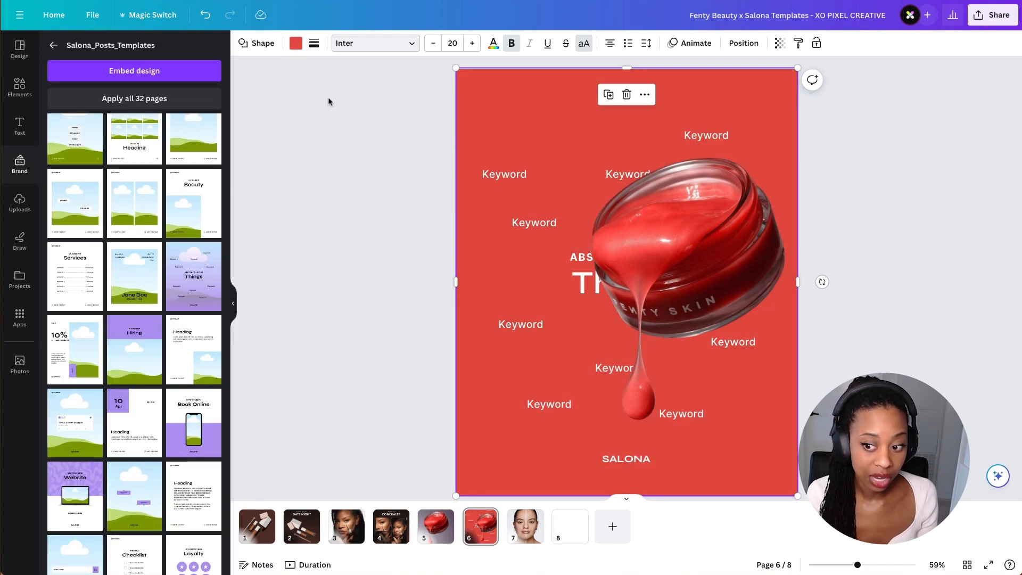
left_click(294, 45)
left_click(209, 352)
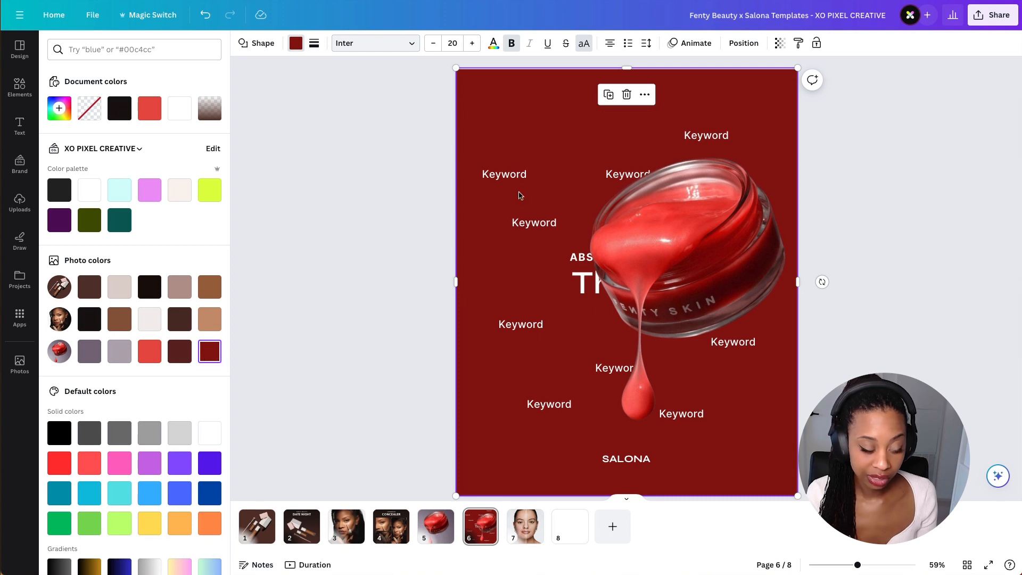
- Give the page 6 background shape a gradient using the dark red #8B110E as its colour
left_click(150, 108)
key("ctrl+c")
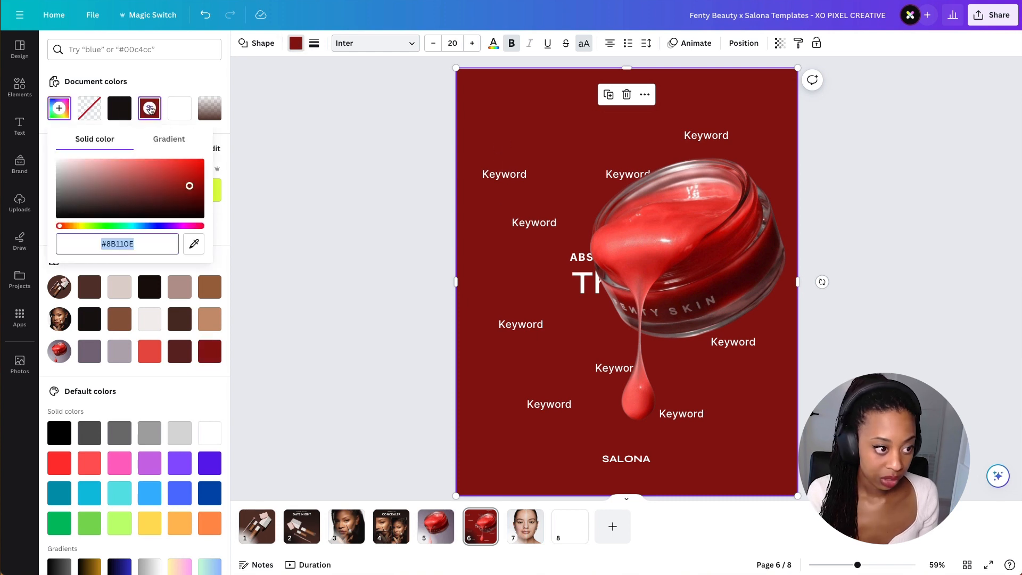
left_click(420, 244)
key("ctrl+z")
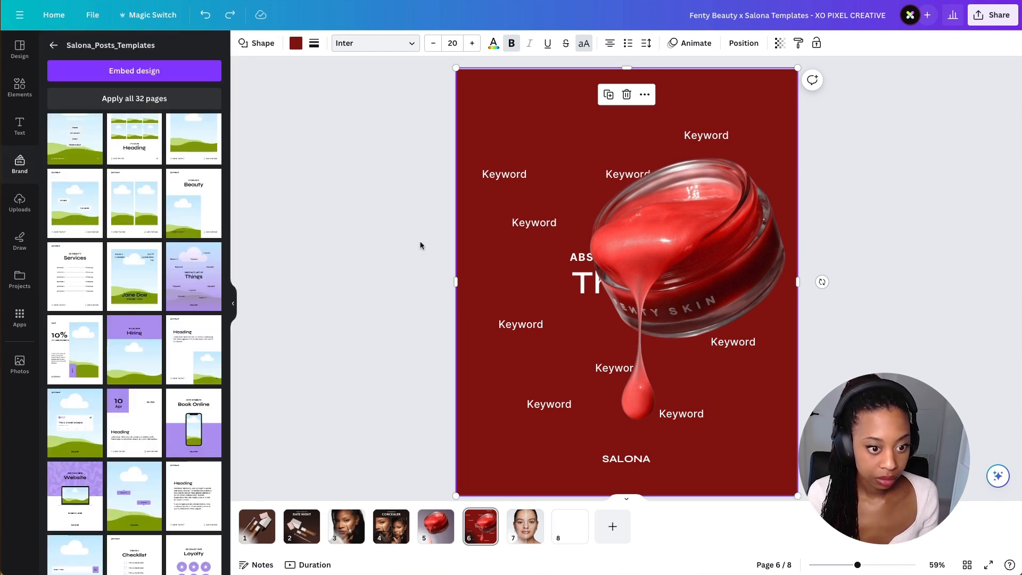
left_click(301, 48)
left_click(210, 112)
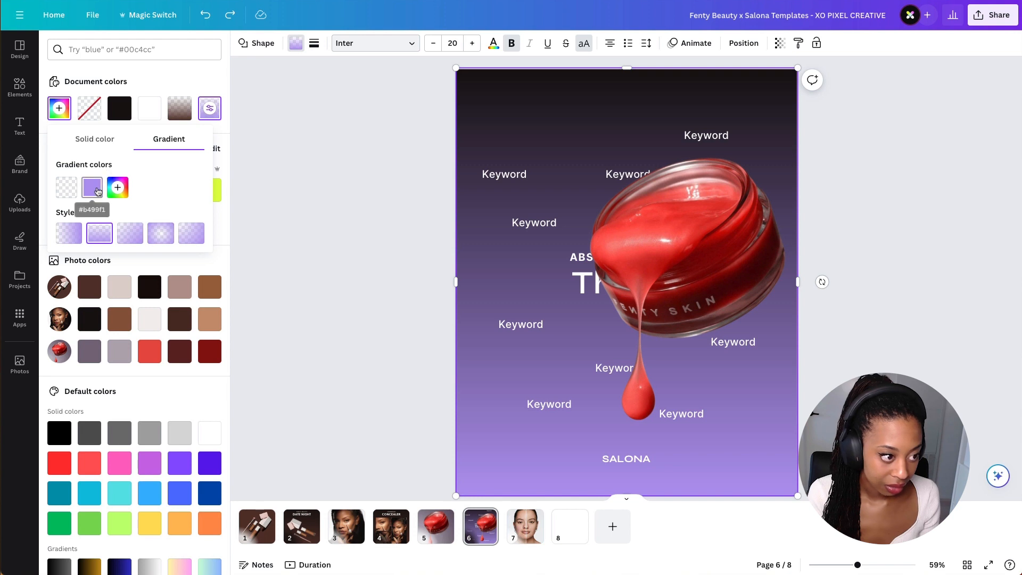
left_click(92, 187)
left_click(159, 302)
key("ctrl+v")
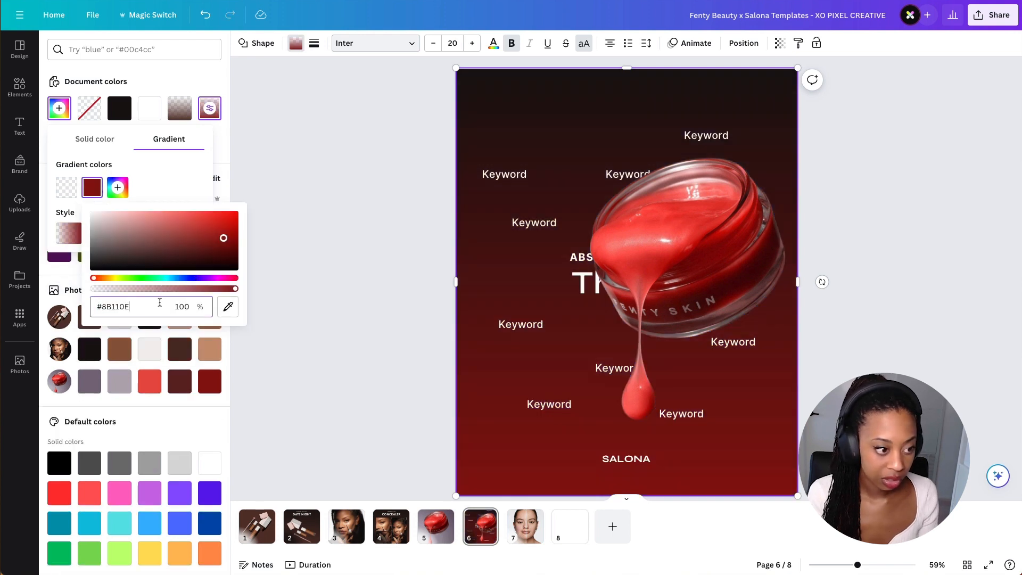
left_click(238, 185)
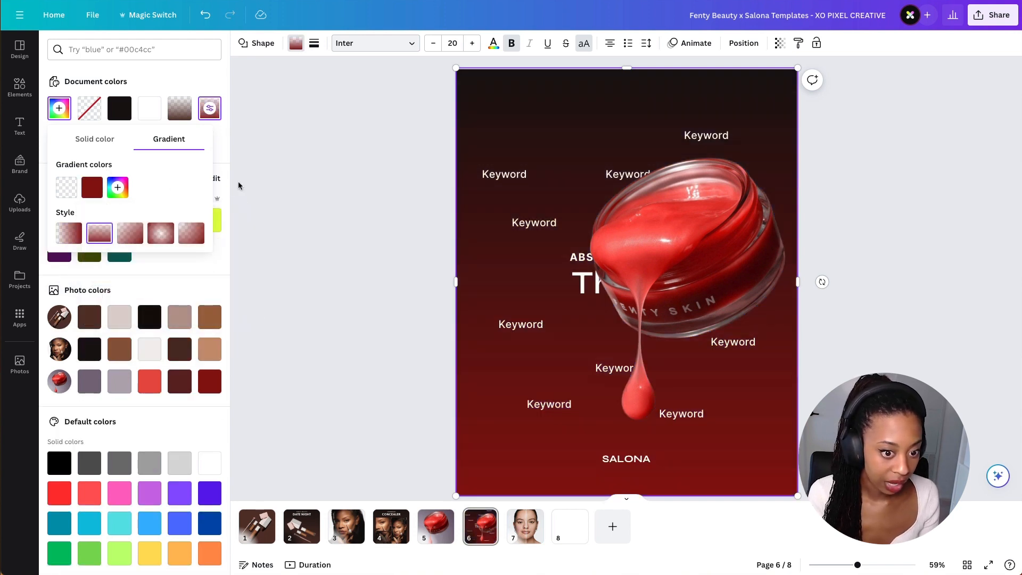
left_click(349, 175)
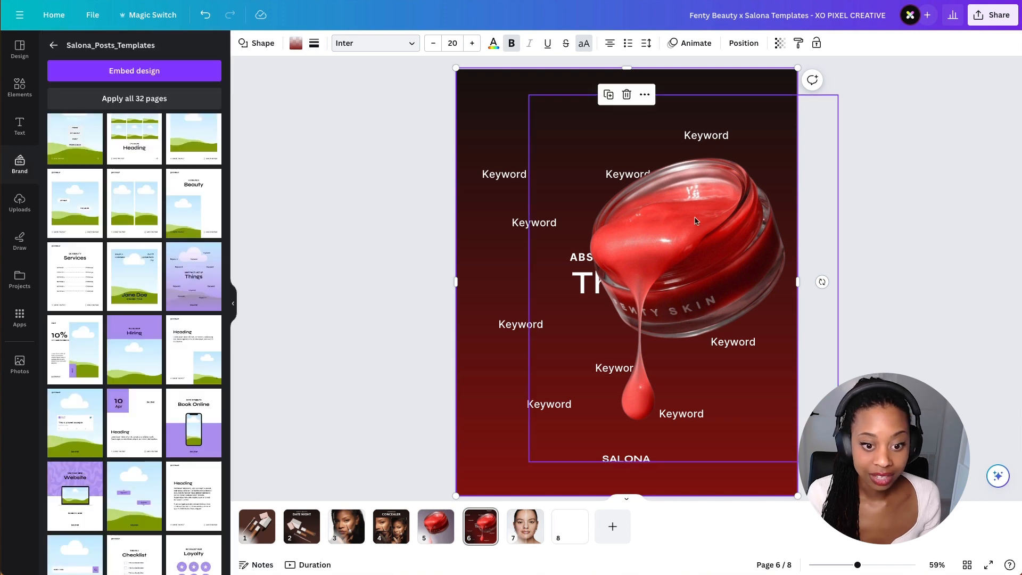
left_click_drag(695, 221, 660, 221)
key("ctrl+z")
left_click(400, 159)
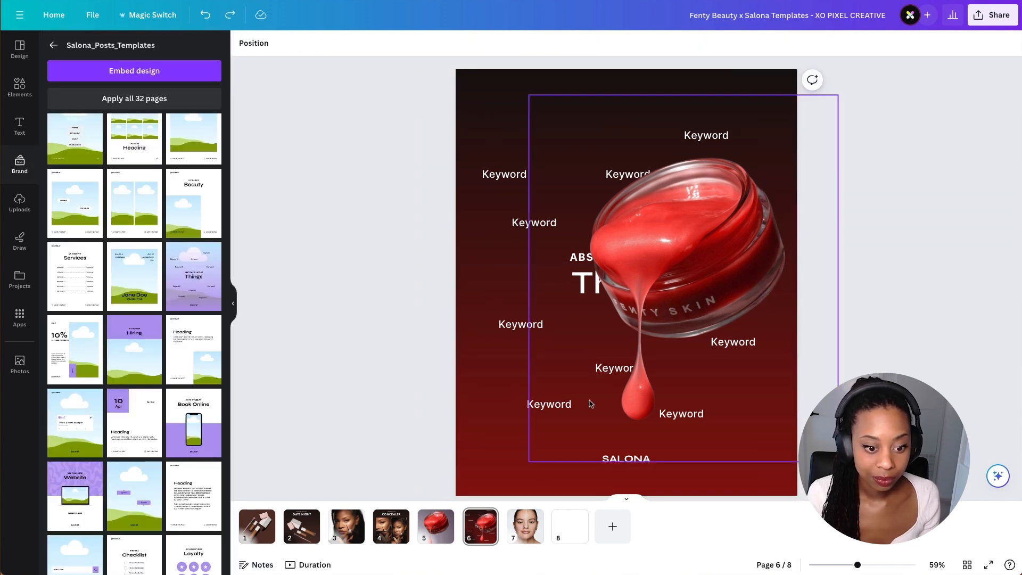
- Delete the SALONA text and shift the cutout jar further right on page 6
left_click(619, 461)
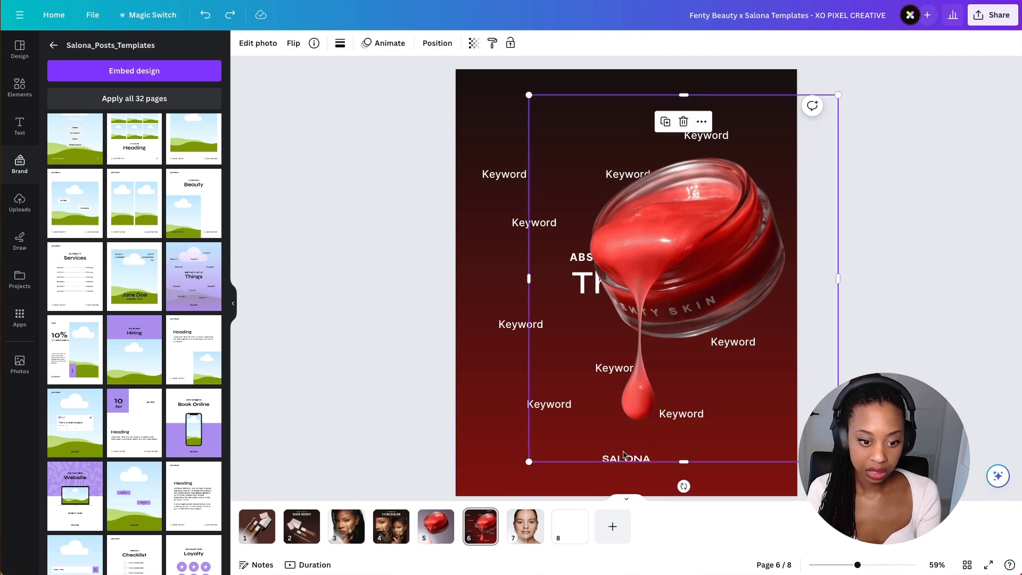
left_click_drag(624, 454, 646, 438)
left_click(644, 457)
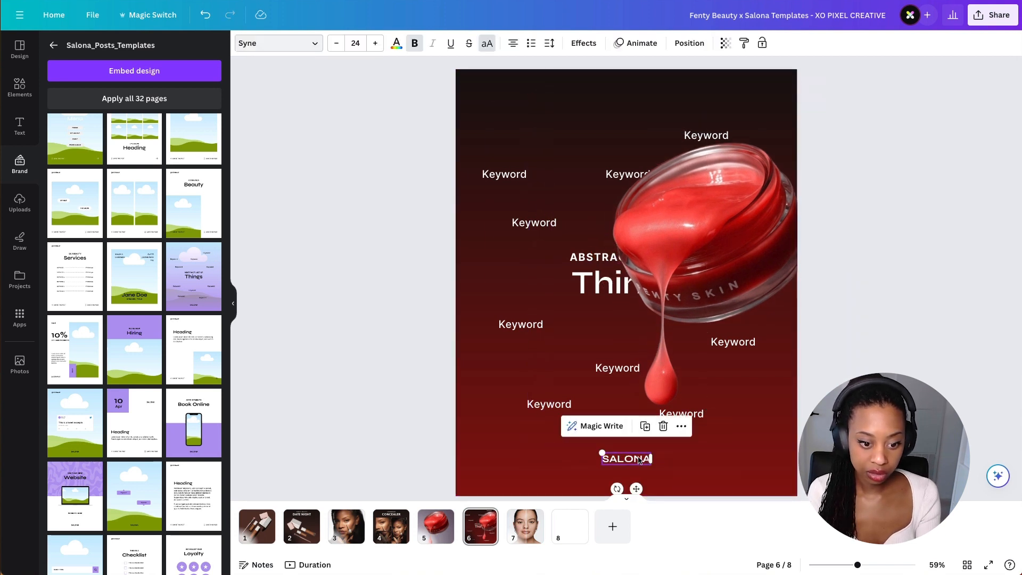
key("Delete")
left_click_drag(670, 277, 704, 269)
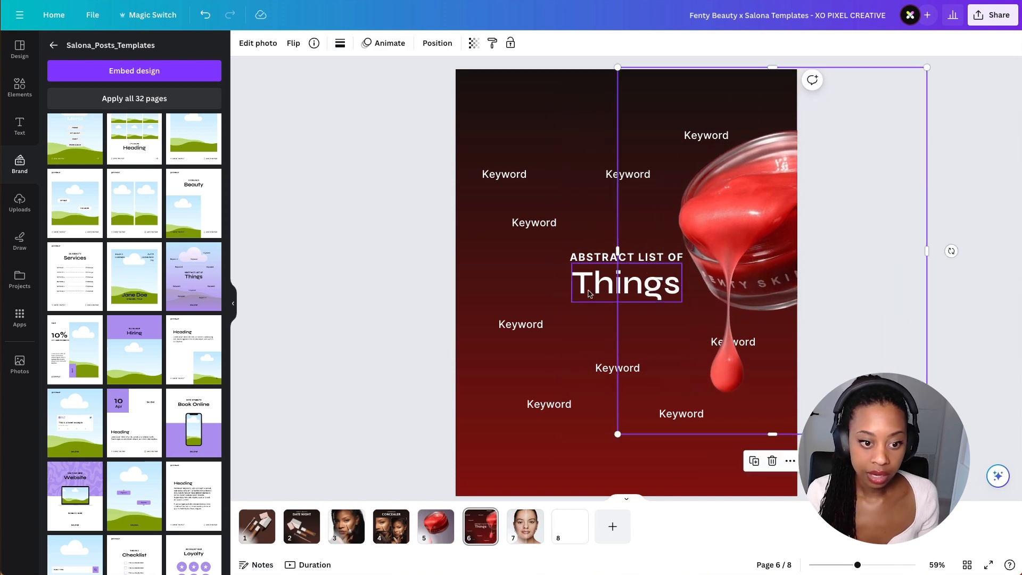
- Rearrange the keyword labels around page 6 and push the jar past the right edge
left_click(600, 261)
left_click_drag(600, 261, 583, 400)
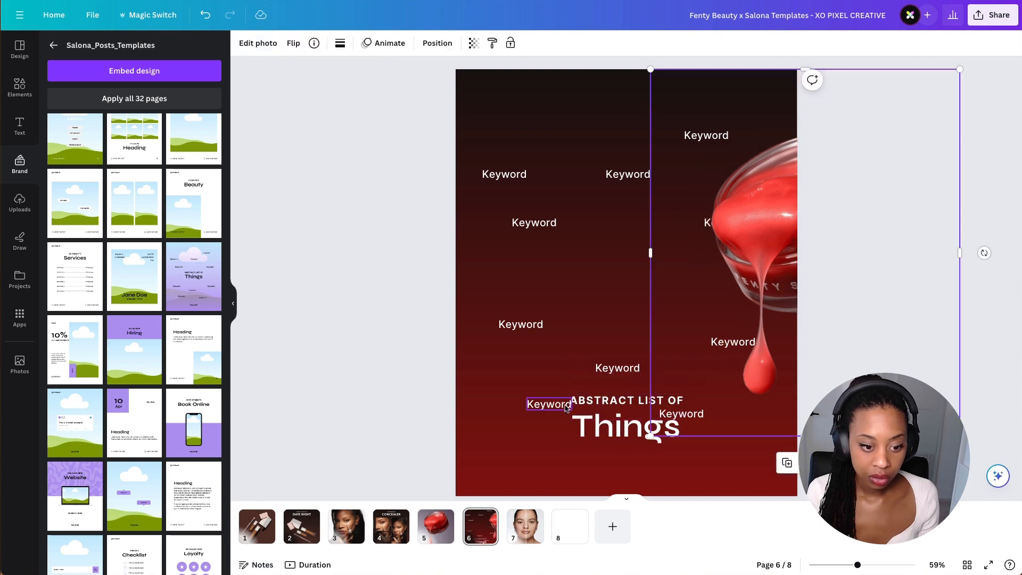
left_click_drag(567, 407, 601, 299)
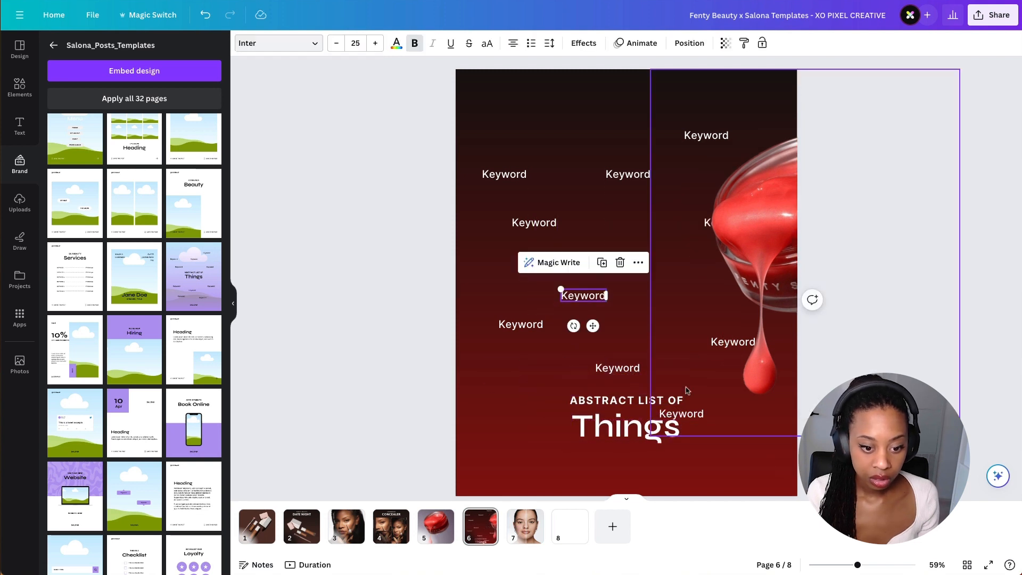
left_click_drag(712, 401, 744, 391)
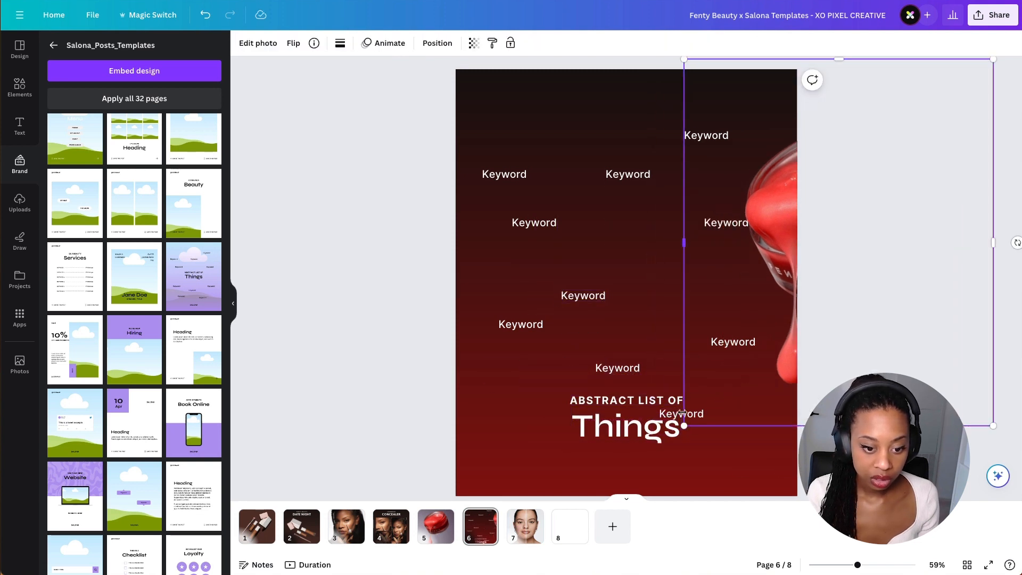
left_click_drag(693, 417, 679, 285)
left_click_drag(598, 294, 588, 269)
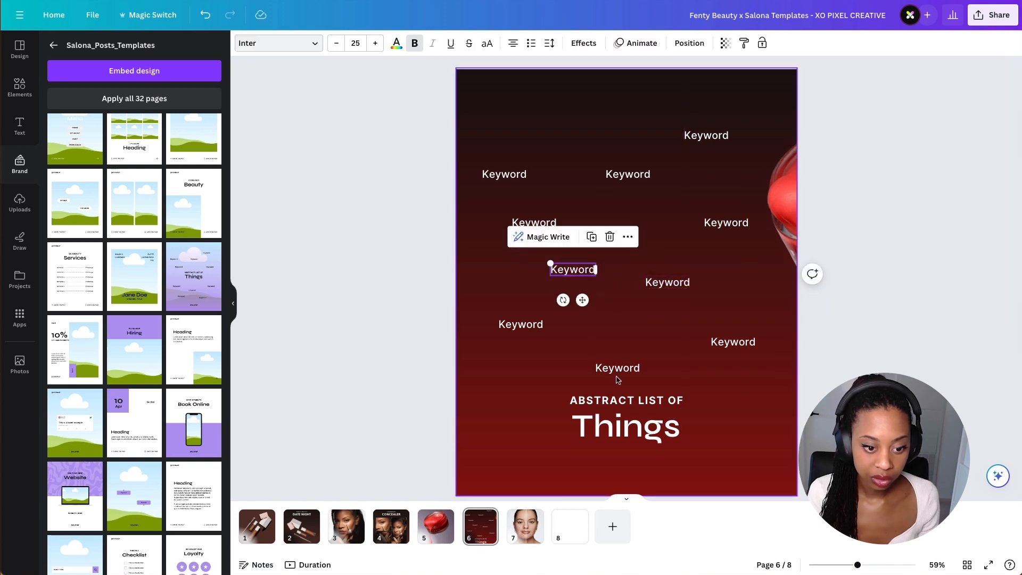
left_click_drag(617, 378, 619, 370)
key("ctrl+z")
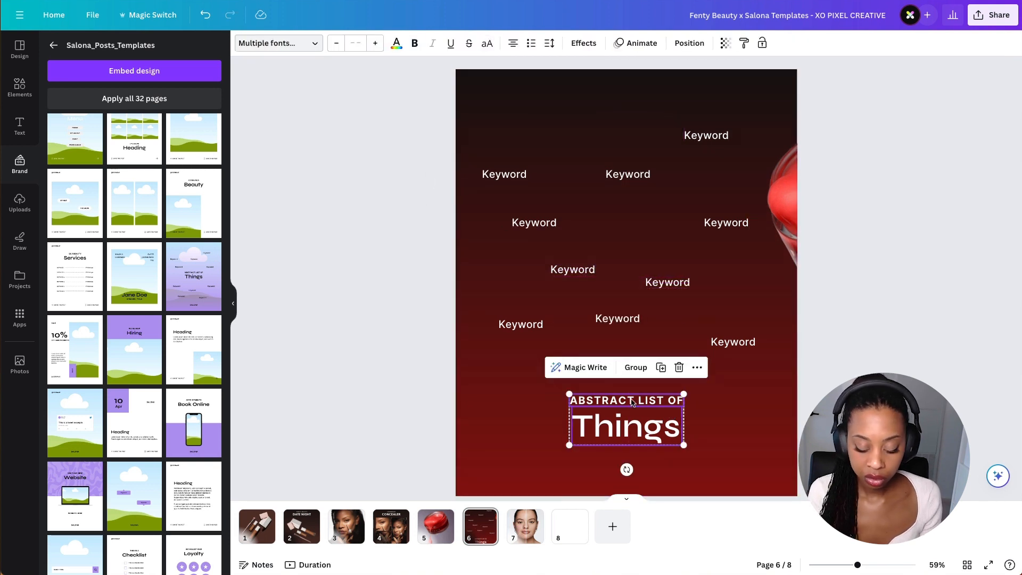
- Replace the page 6 title with a copy of the FENTY BEAUTY / DATE NIGHT heading from page 2, placed near the bottom
key("Delete")
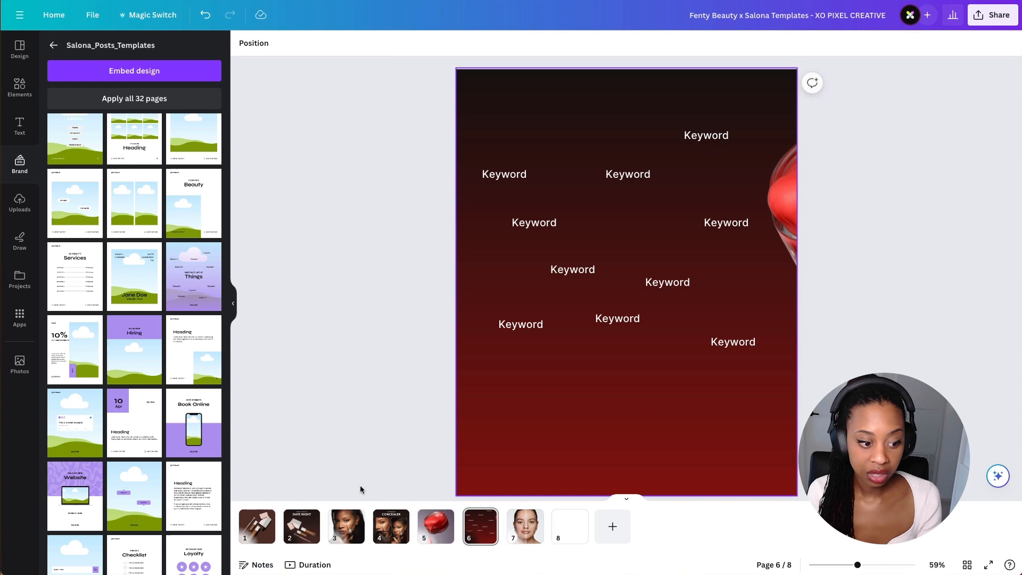
left_click(302, 527)
left_click(648, 149)
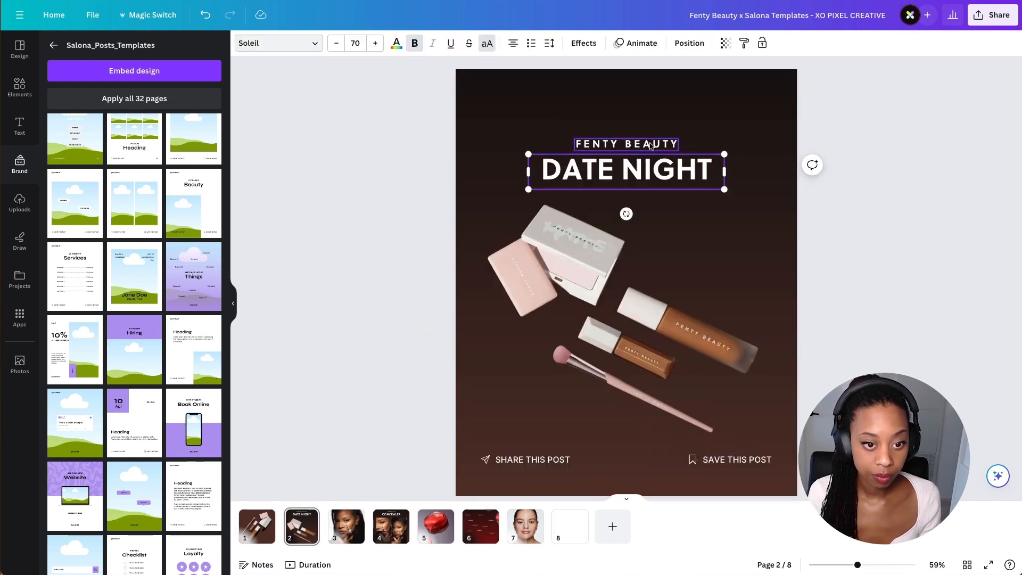
left_click(478, 535)
key("ctrl+v")
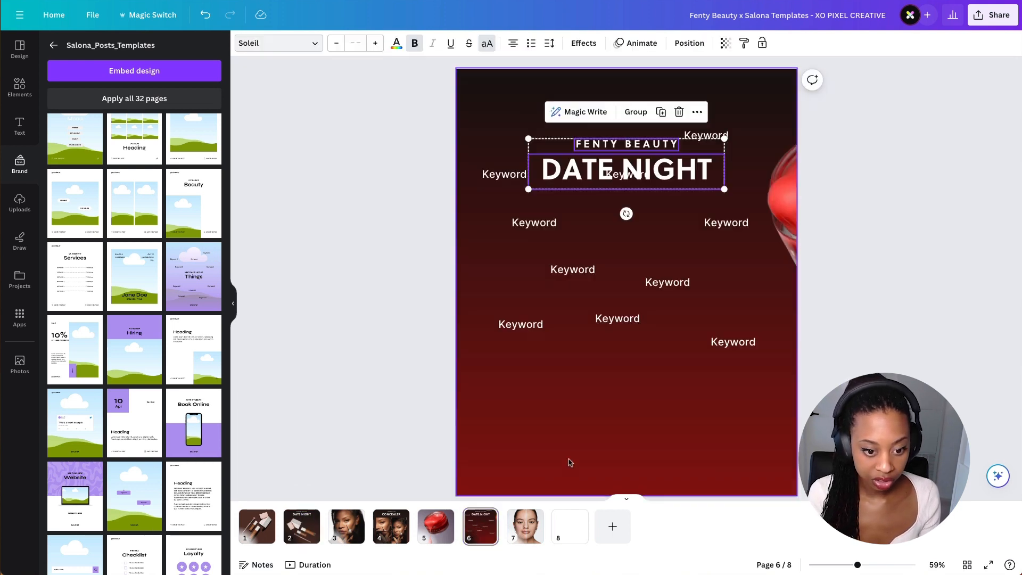
left_click_drag(626, 172, 627, 444)
key("Escape")
- Change the pasted heading's text to FACE MASK and CHERRY DUB
left_click(637, 421)
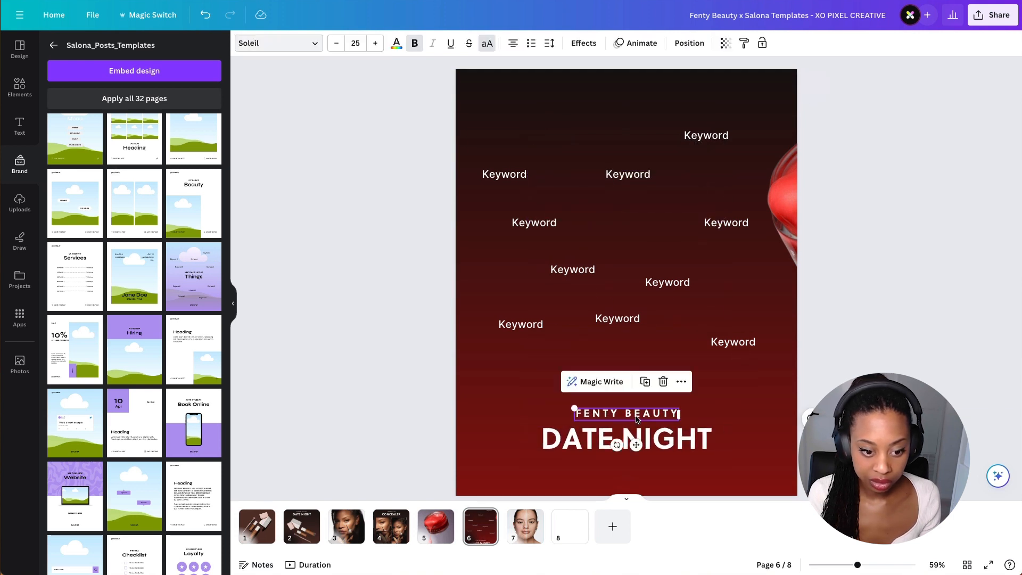
left_click(636, 417)
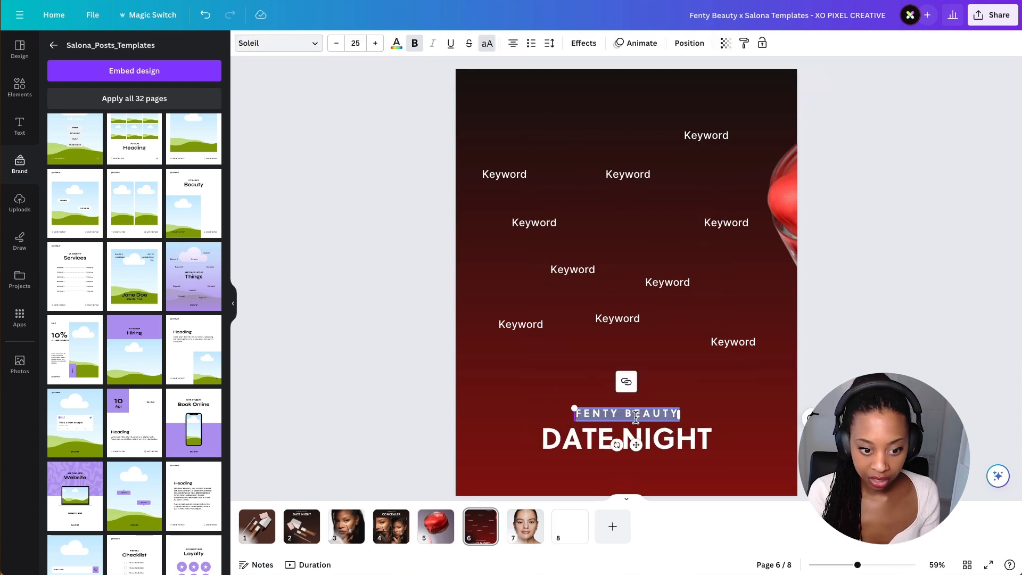
type("FACE")
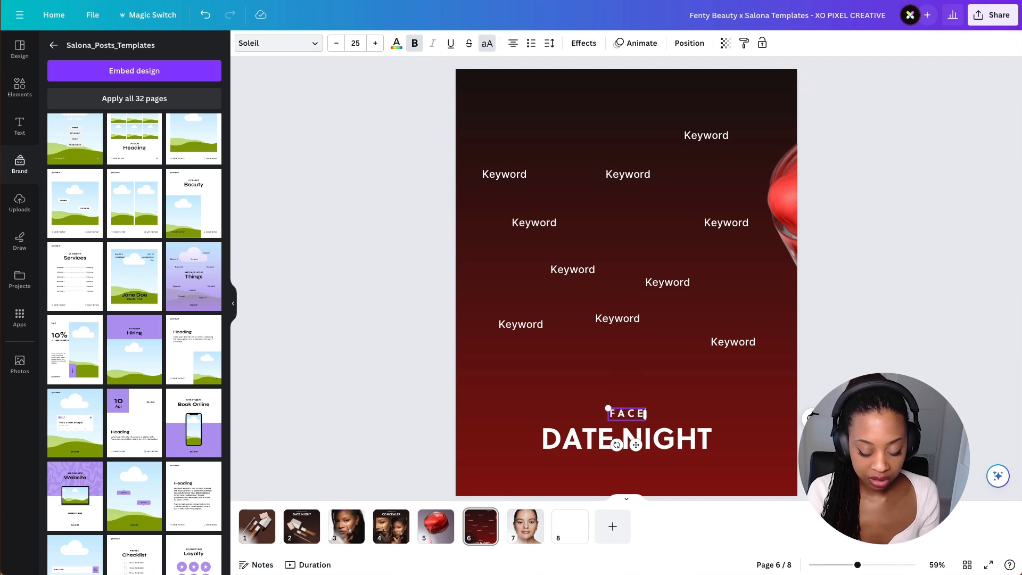
type(" MASK")
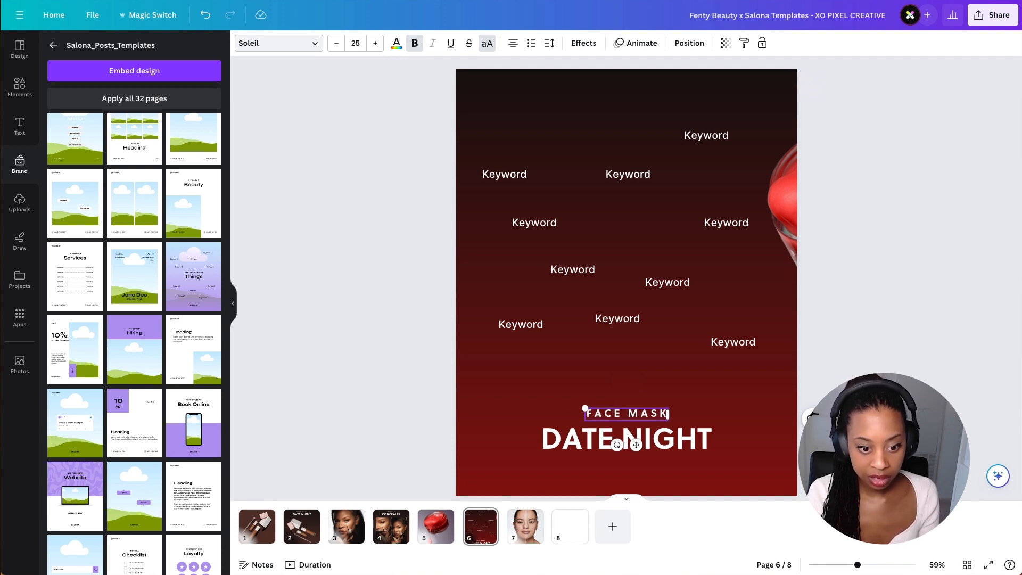
double_click(626, 439)
type("CHERRY")
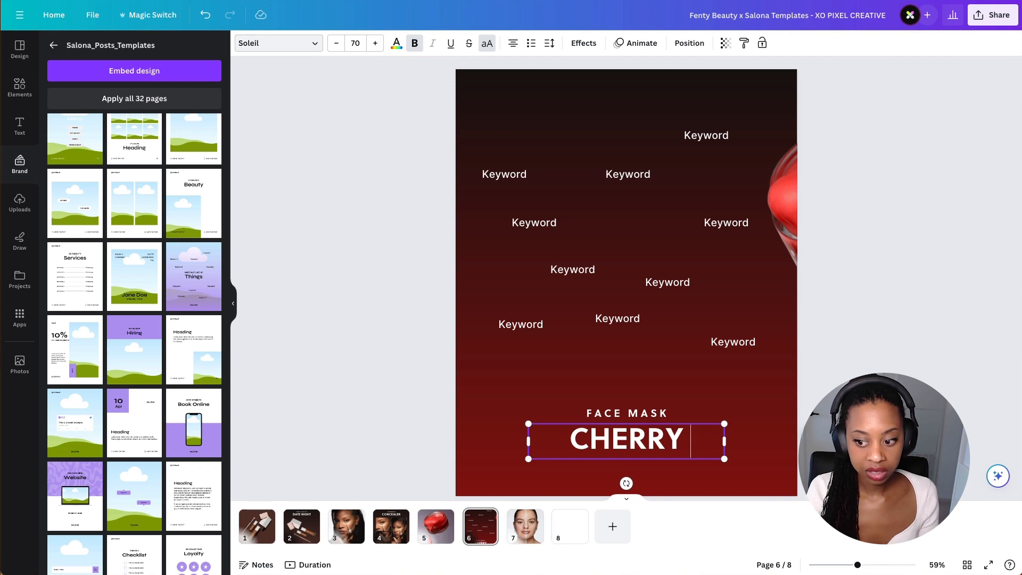
type(" DUB")
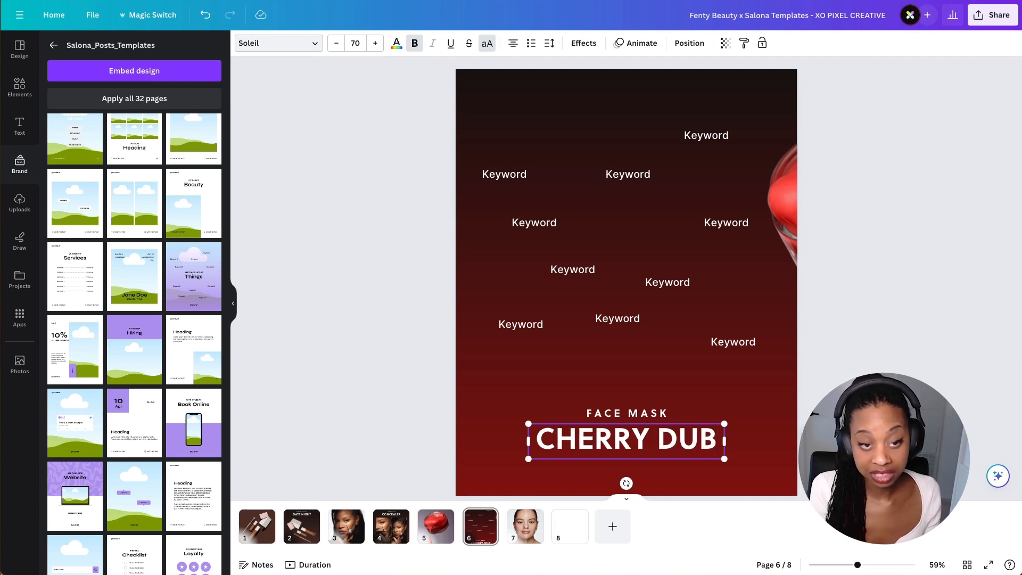
left_click(762, 426)
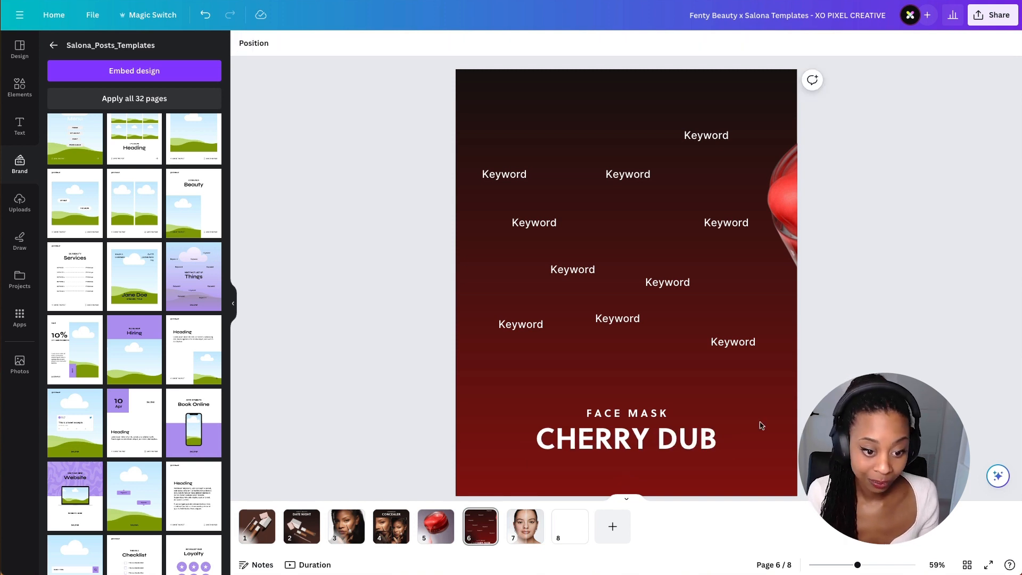
left_click(650, 443)
left_click_drag(659, 447, 659, 448)
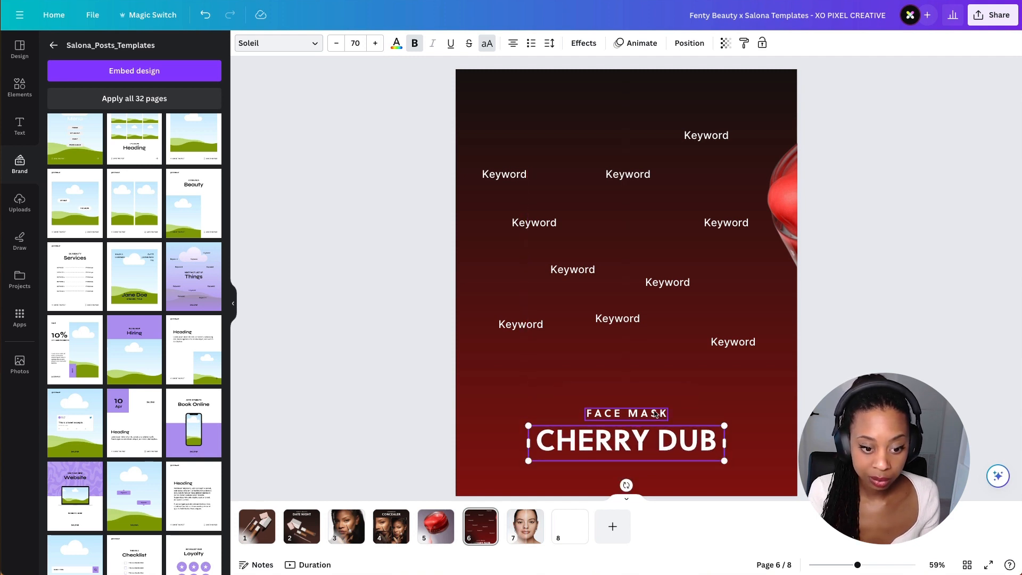
left_click(658, 414, "shift")
- Rename four keyword labels to Renew, BHAS, AHAS and Vitamin C
left_click(517, 323)
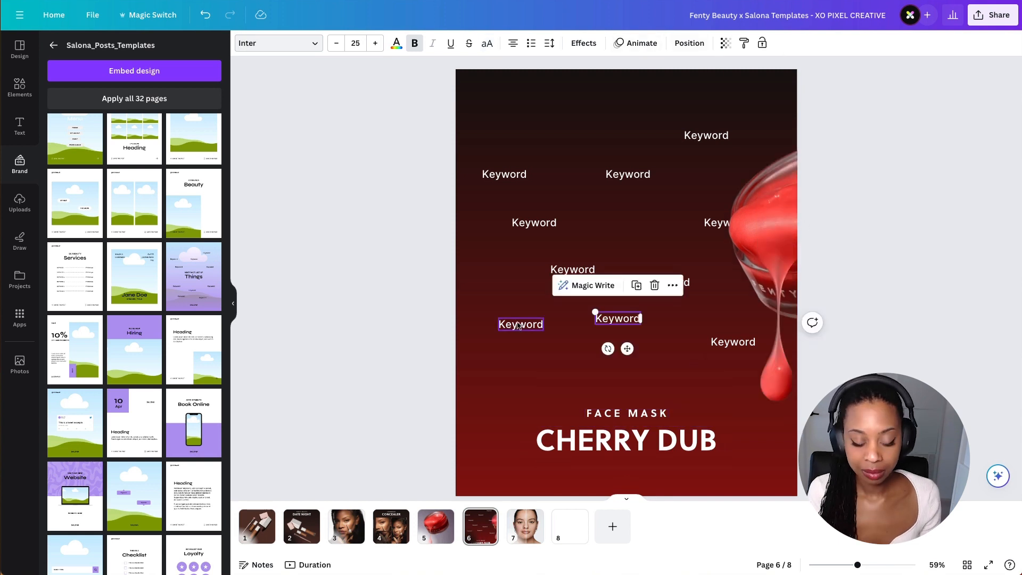
double_click(516, 323)
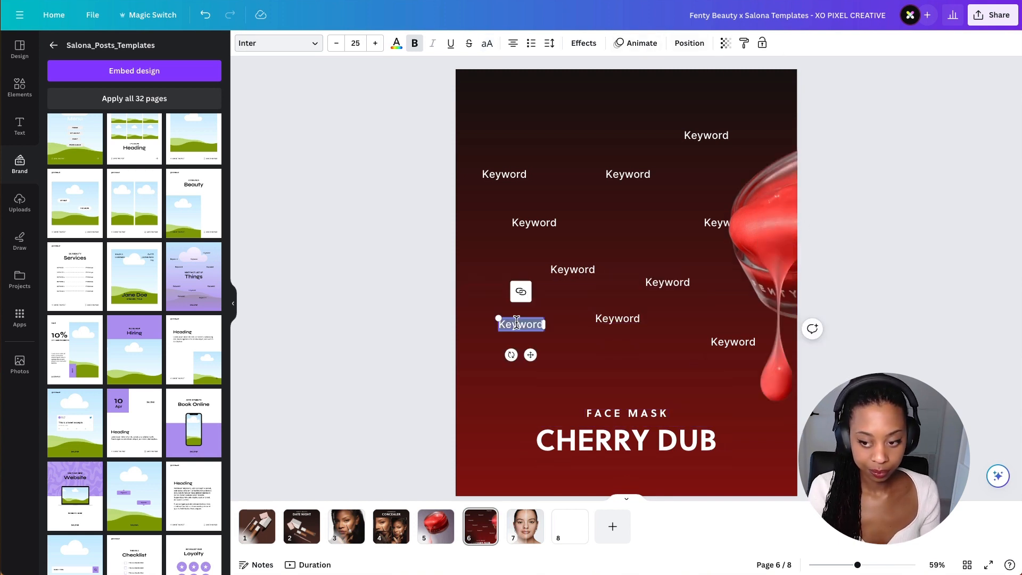
type("Renew")
double_click(573, 269)
type("BHAS")
double_click(618, 318)
type("AHAS")
double_click(534, 223)
type("a")
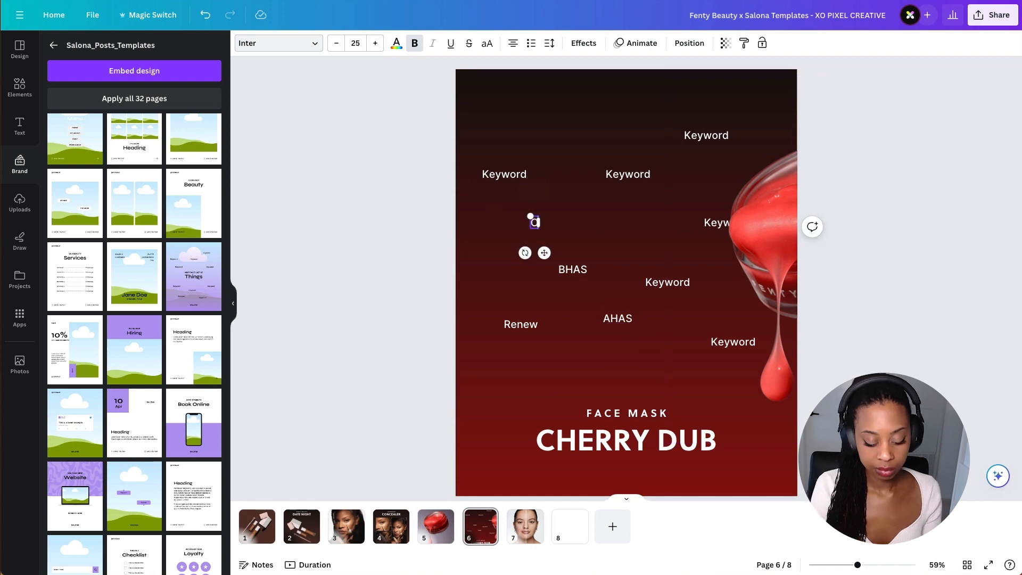
key("BackSpace")
type("Vitamin C")
- Delete the remaining unused Keyword labels from page 6
left_click(628, 174)
key("Delete")
left_click_drag(719, 228, 467, 228)
left_click(726, 222)
key("Delete")
- Bring the cutout jar back onto page 6 and scale it up among the keyword labels
left_click_drag(634, 229, 760, 223)
left_click(534, 222)
left_click_drag(692, 224, 793, 223)
left_click(518, 323)
left_click(617, 318, "shift")
left_click(534, 223, "shift")
left_click_drag(573, 269, 559, 364)
left_click_drag(777, 269, 607, 276)
left_click_drag(805, 259, 789, 316)
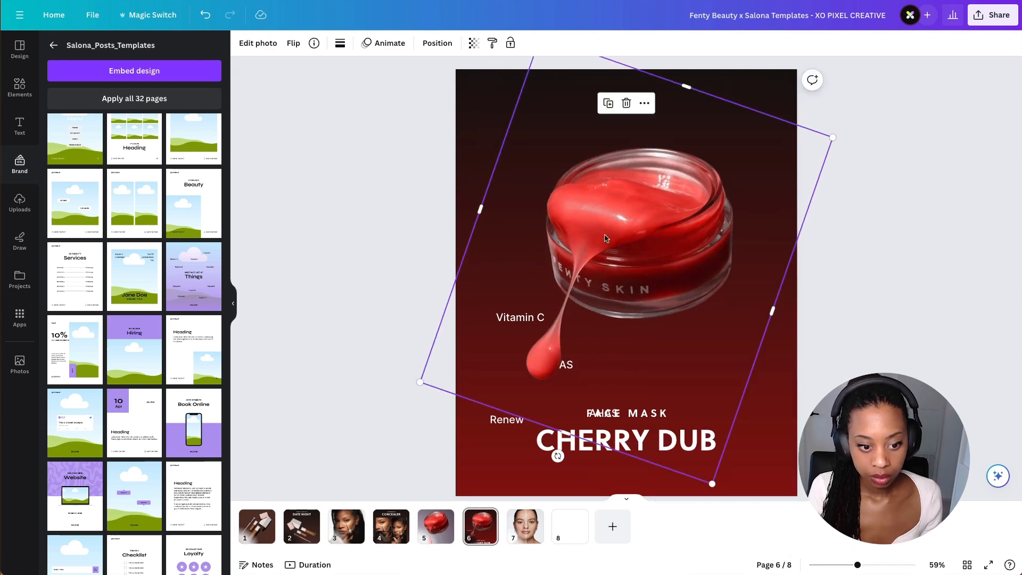
- Position the enlarged jar upright near the top centre and line the keywords up on the left
left_click_drag(605, 238, 668, 222)
left_click_drag(544, 194, 590, 210)
left_click_drag(653, 425, 663, 395)
left_click_drag(840, 281, 796, 267)
left_click_drag(751, 70, 736, 111)
left_click_drag(698, 212, 648, 205)
left_click_drag(596, 413, 523, 395)
left_click_drag(641, 414, 626, 413)
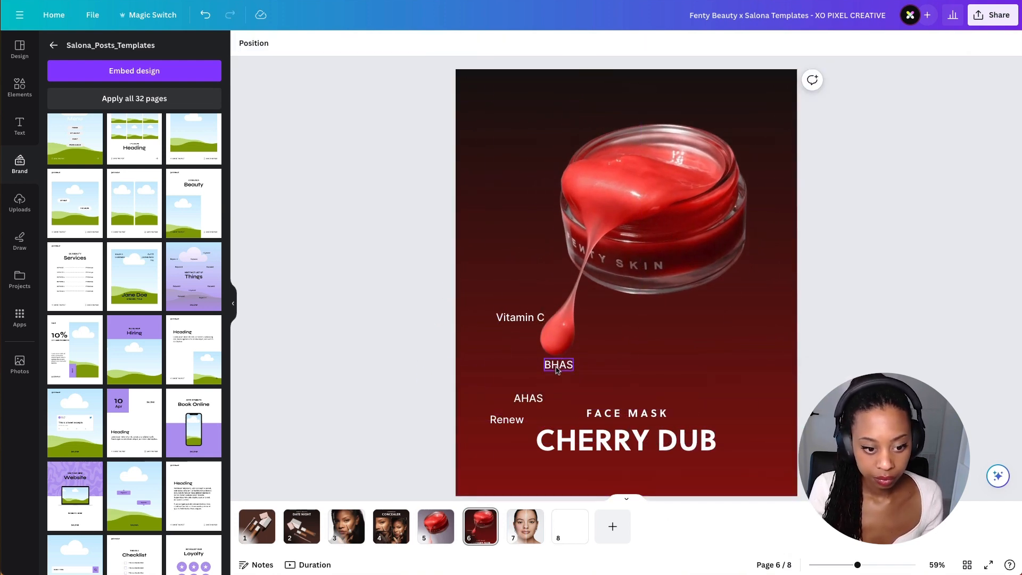
- Move Renew, AHAS and BHAS together toward the lower right and place Vitamin C beside the jar
left_click_drag(642, 205, 682, 206)
left_click(520, 318)
left_click(559, 366, "shift")
left_click(528, 399, "shift")
left_click(506, 420, "shift")
left_click_drag(506, 420, 698, 414)
left_click_drag(682, 206, 642, 211)
left_click_drag(714, 313, 521, 255)
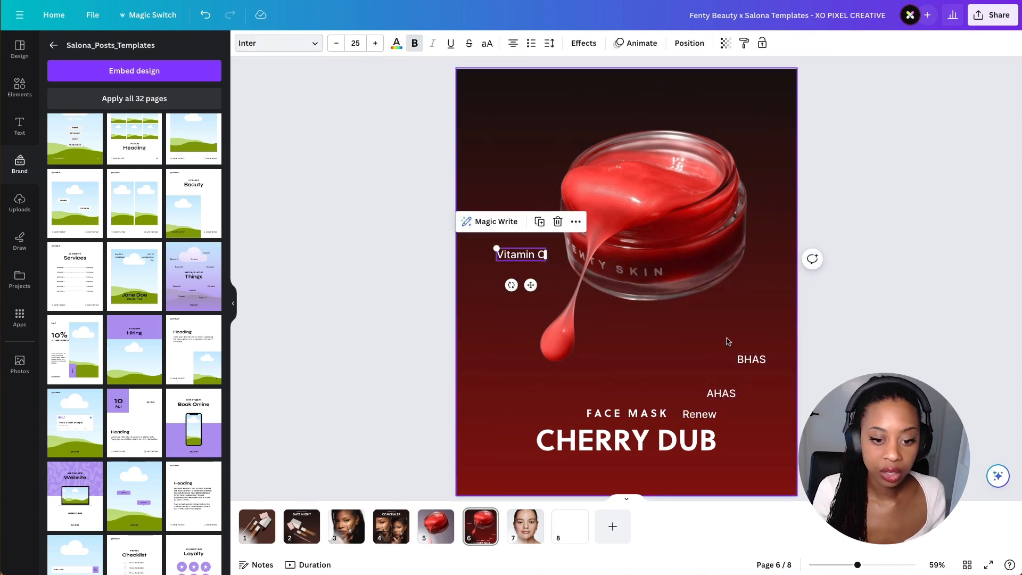
- Place BHAS at the upper left and AHAS to the right of the jar
left_click(751, 360)
left_click_drag(752, 360, 767, 293)
left_click(721, 393)
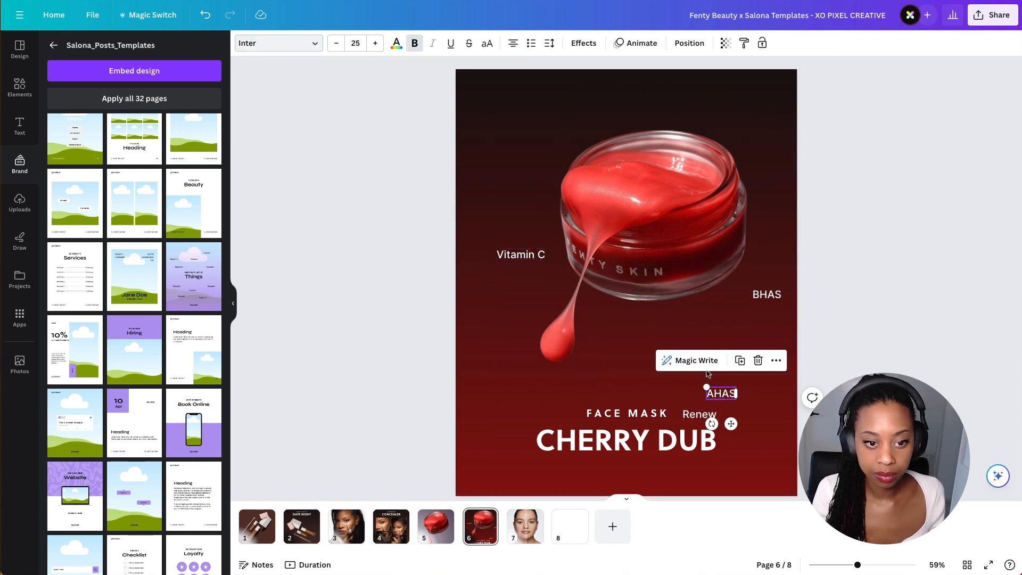
left_click_drag(719, 394, 504, 166)
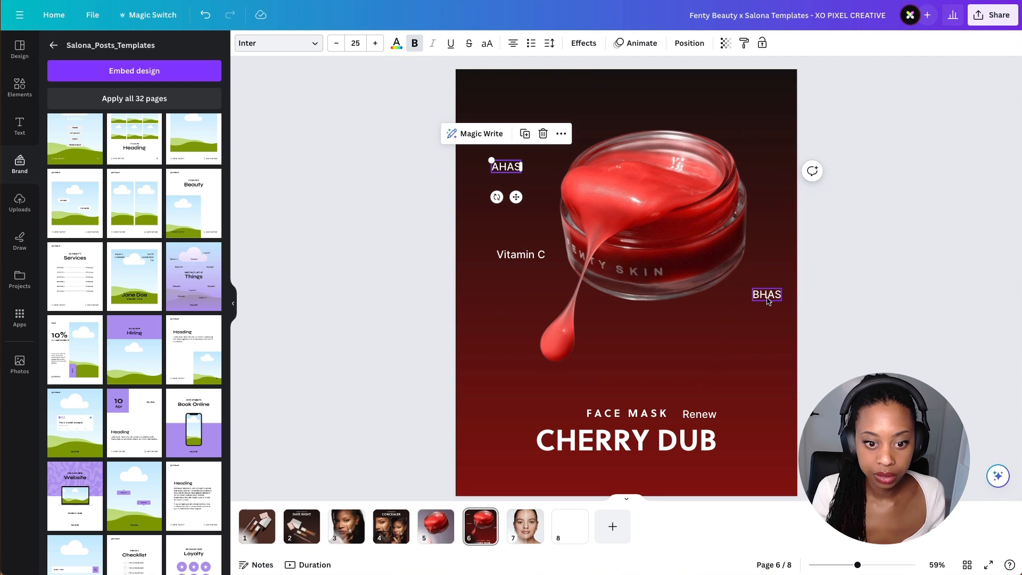
left_click_drag(767, 295, 530, 160)
left_click_drag(507, 167, 724, 316)
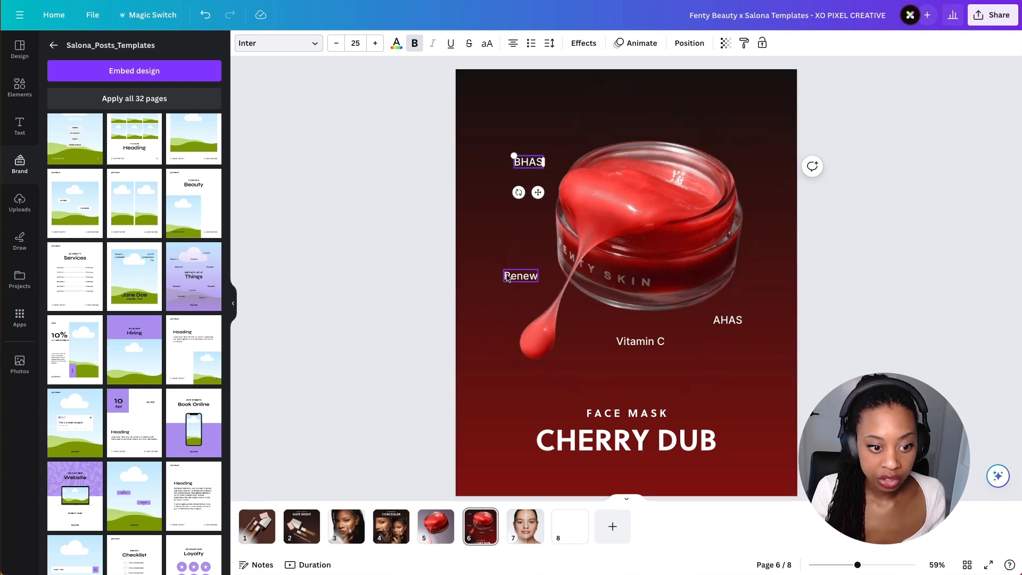
- Arrange the keyword labels around the jar, with Renew on the left, Vitamin C below and AHAS to the right
left_click(511, 278, "shift")
left_click(651, 342, "shift")
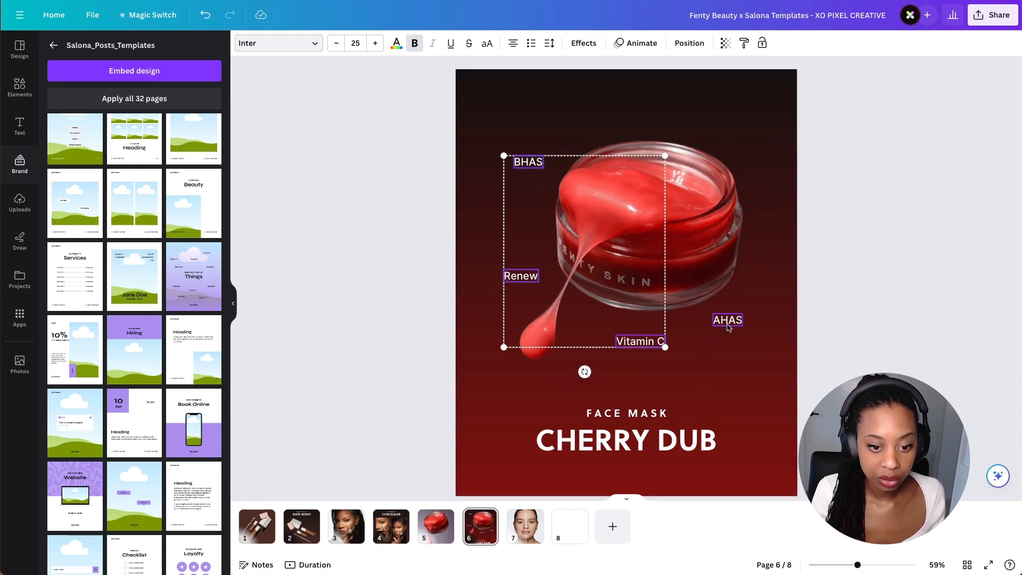
left_click(728, 320, "shift")
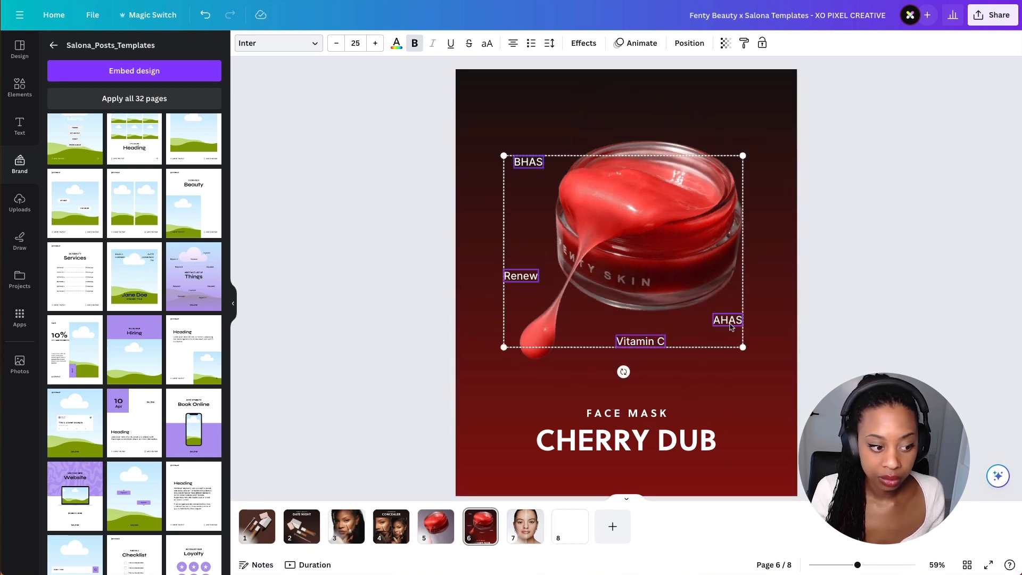
left_click(868, 312)
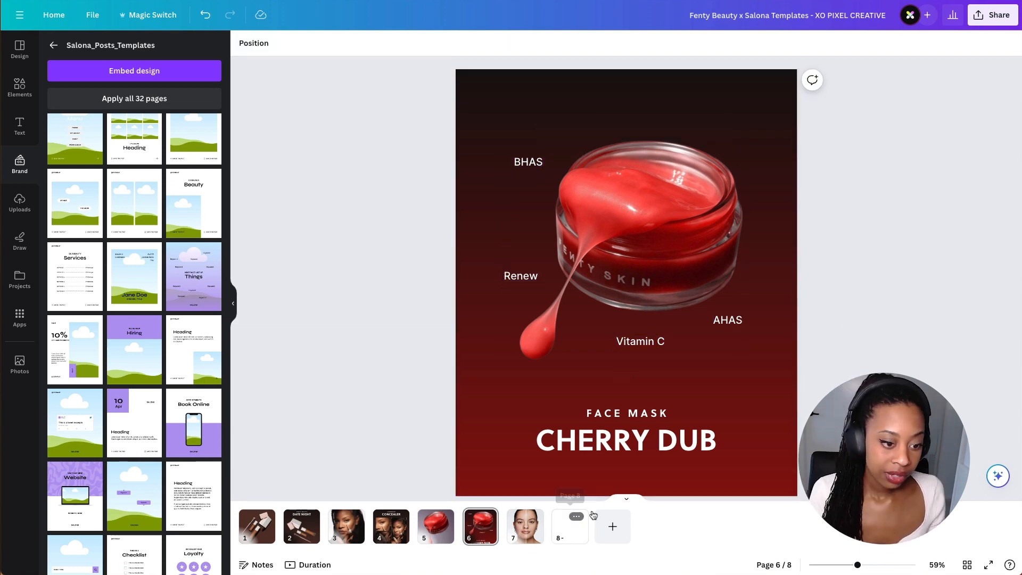
- Add the Salona template page with the two rounded pill labels as a new page
left_click(89, 213)
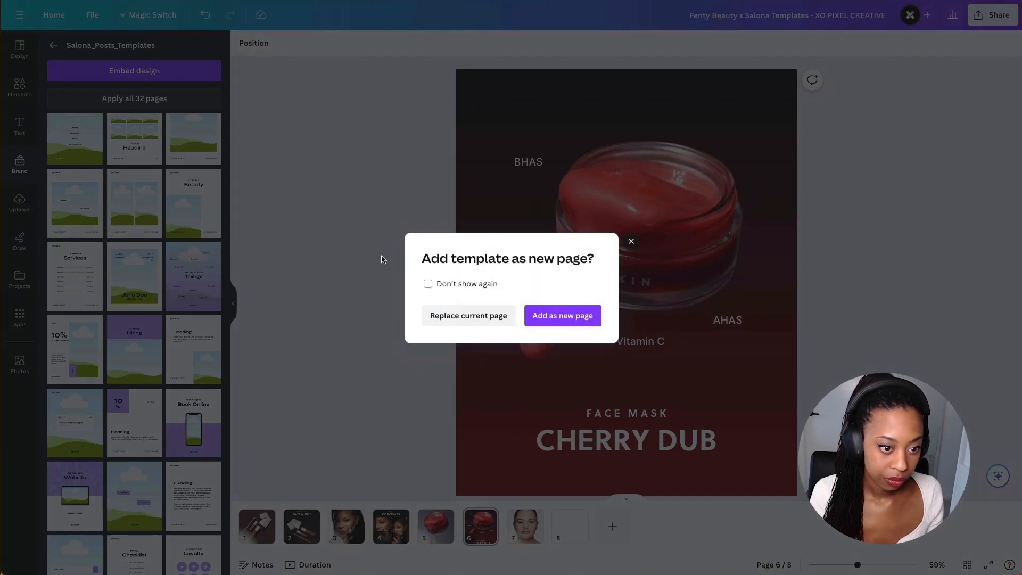
left_click(548, 316)
left_click(524, 270)
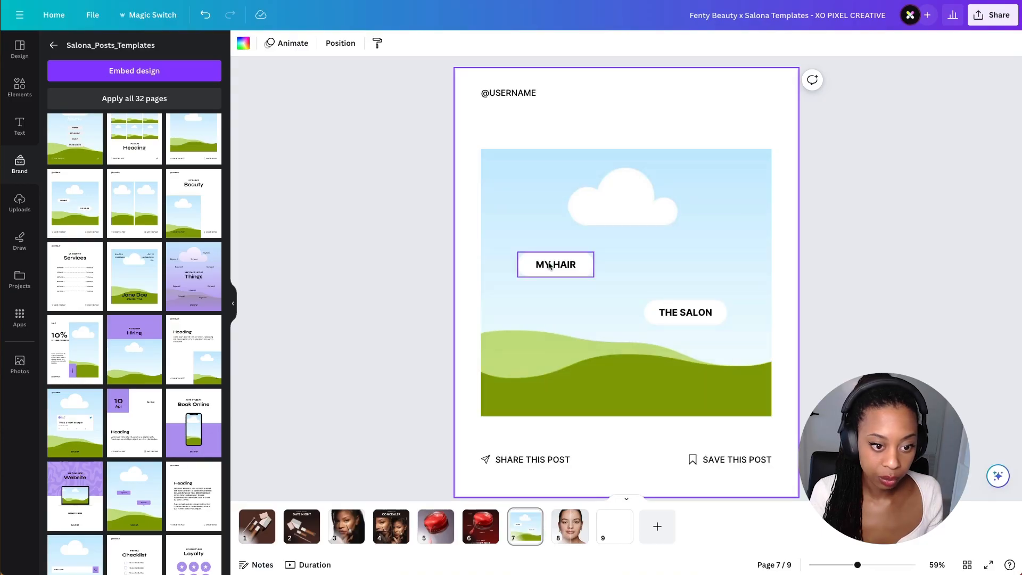
- Copy the template's white pill labels onto page 6 and fill them with BHAS, RENEW, VITAMIN C and AHAS
left_click(702, 312, "shift")
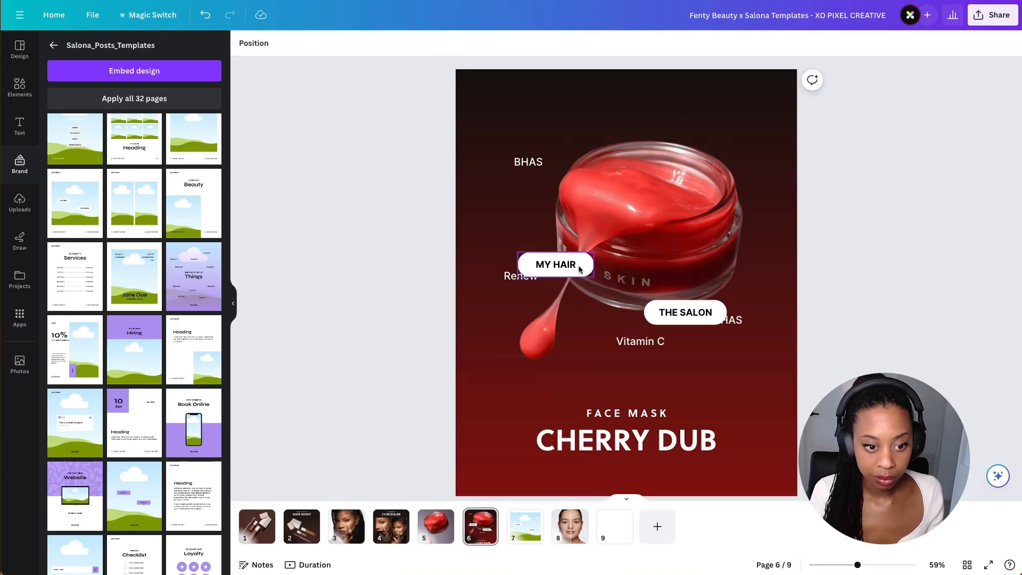
left_click_drag(574, 266, 548, 213)
double_click(528, 161)
double_click(532, 212)
type("BHAS")
double_click(692, 313)
type("RENEW")
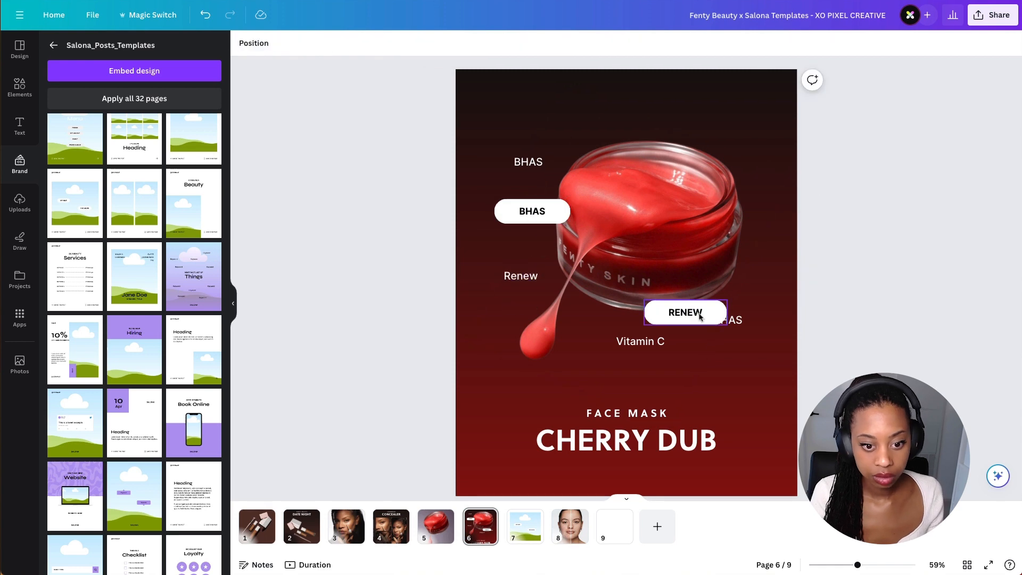
double_click(648, 342)
left_click_drag(701, 317, 733, 271)
double_click(536, 347)
type("VITAMIN C")
left_click_drag(547, 349, 627, 348)
type("AHAS")
- Delete the old plain keyword texts and place the four pill labels around the jar
left_click(641, 341)
key("Delete")
left_click(728, 320)
key("Delete")
left_click(521, 276)
key("Delete")
left_click(529, 162)
key("Delete")
key("super+z")
key("super+z")
key("super+z")
key("super+z")
left_click_drag(733, 271, 533, 271)
left_click_drag(551, 212, 552, 187)
left_click(528, 162)
key("Delete")
left_click_drag(532, 271, 566, 244)
left_click(521, 276)
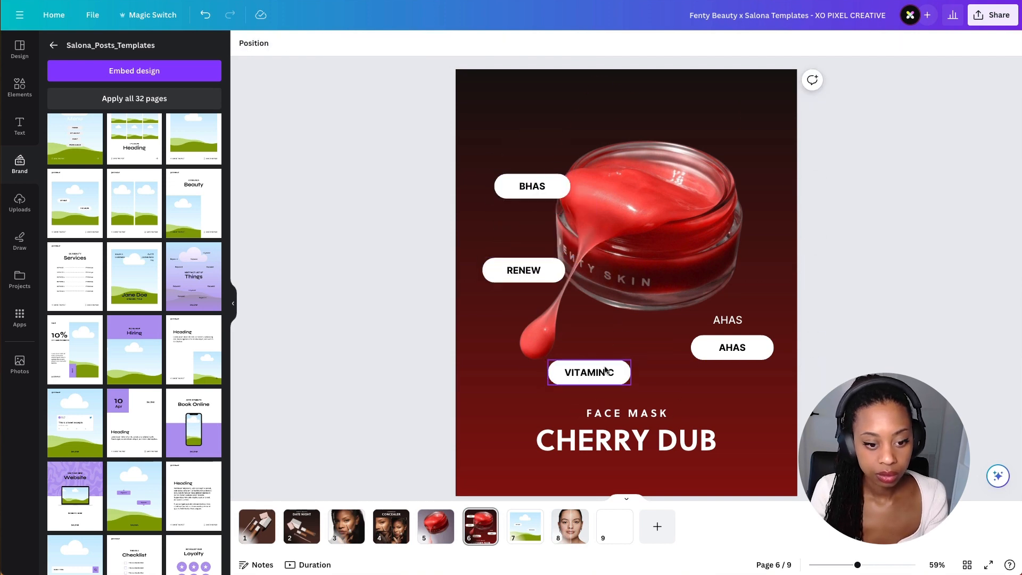
- Resize the VITAMIN C and AHAS pills to fit their text
left_click_drag(768, 354, 771, 299)
left_click(664, 348)
left_click_drag(686, 348, 677, 348)
left_click(740, 306)
left_click_drag(781, 306, 756, 306)
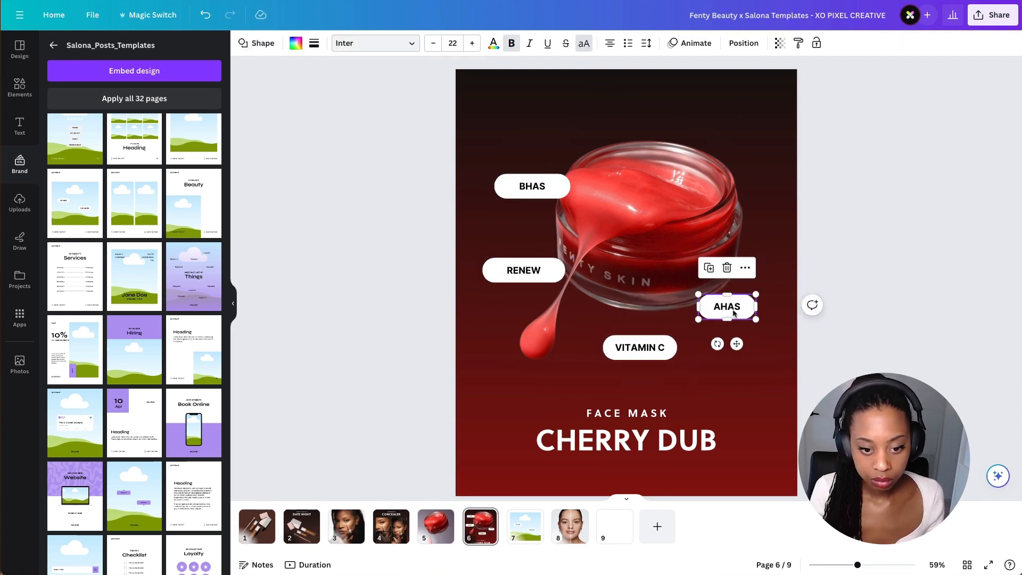
left_click_drag(717, 343, 723, 345)
- Resize RENEW and tilt the BHAS, RENEW and AHAS pills at slight angles
left_click(551, 272)
left_click_drag(565, 270, 544, 272)
left_click(543, 189)
left_click_drag(570, 187, 520, 214)
left_click(553, 191)
left_click(531, 276)
left_click_drag(503, 307, 521, 257)
left_click_drag(646, 352, 645, 353)
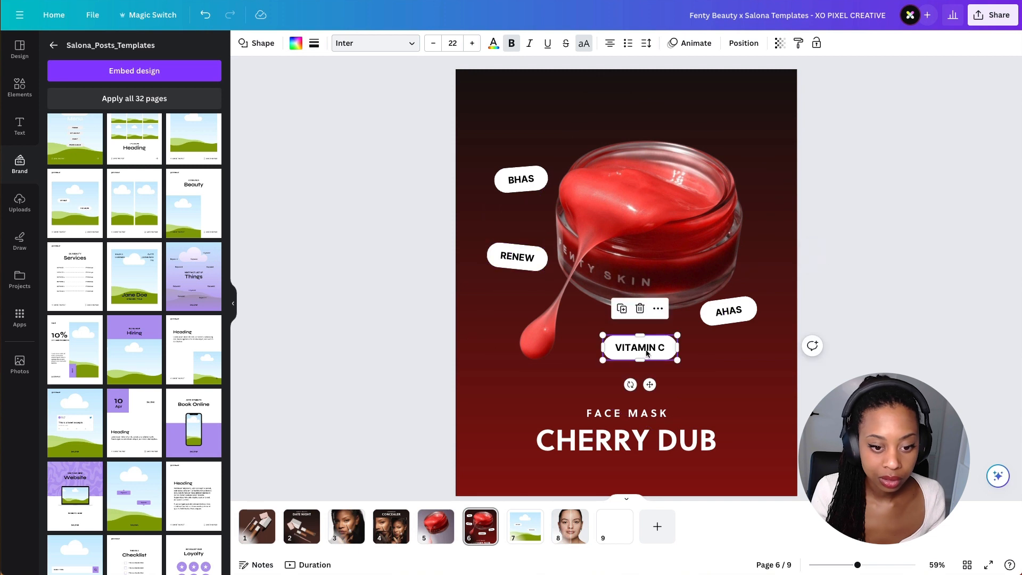
left_click_drag(646, 352, 648, 350)
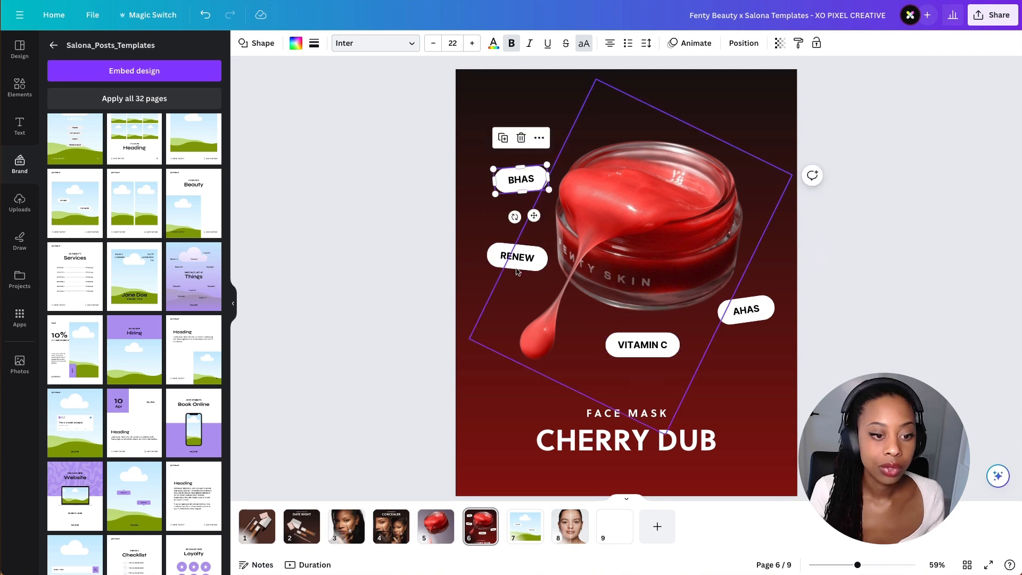
left_click(517, 266, "shift")
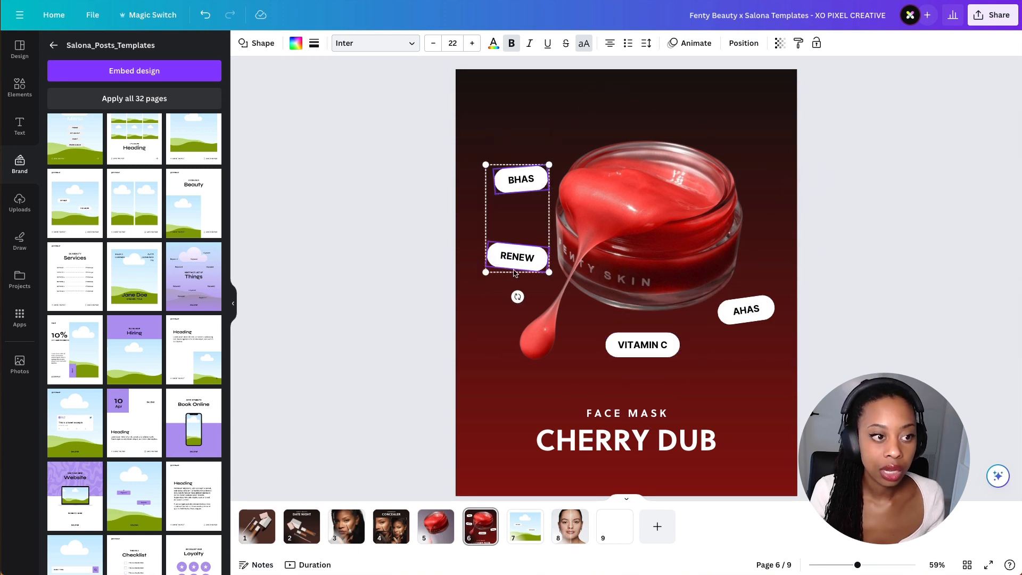
- Select all four pills and fill them with a new gradient from #E75047 to #8b110e
left_click(650, 351, "shift")
left_click(747, 310, "shift")
left_click(296, 42)
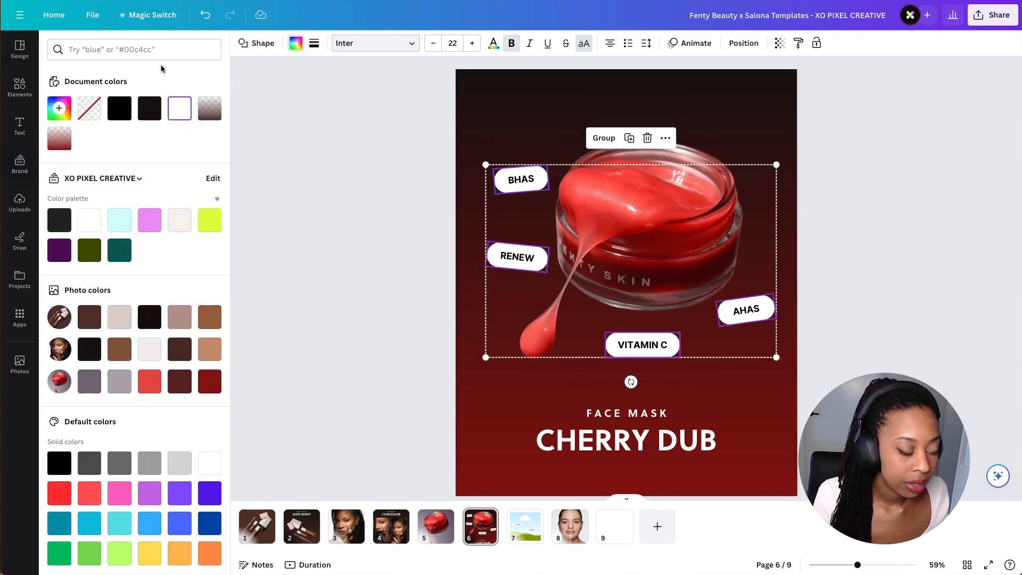
left_click(59, 139)
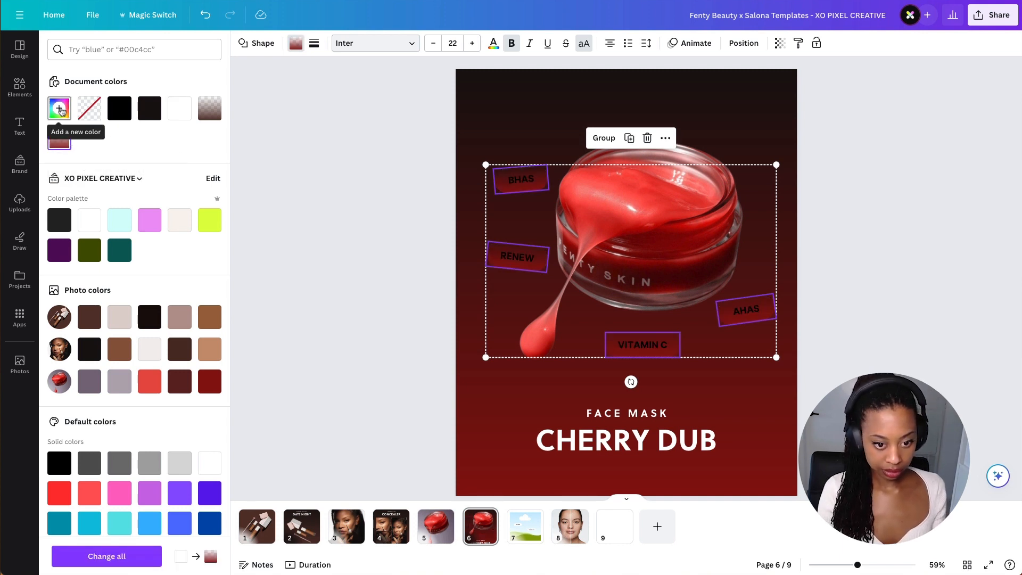
left_click(59, 109)
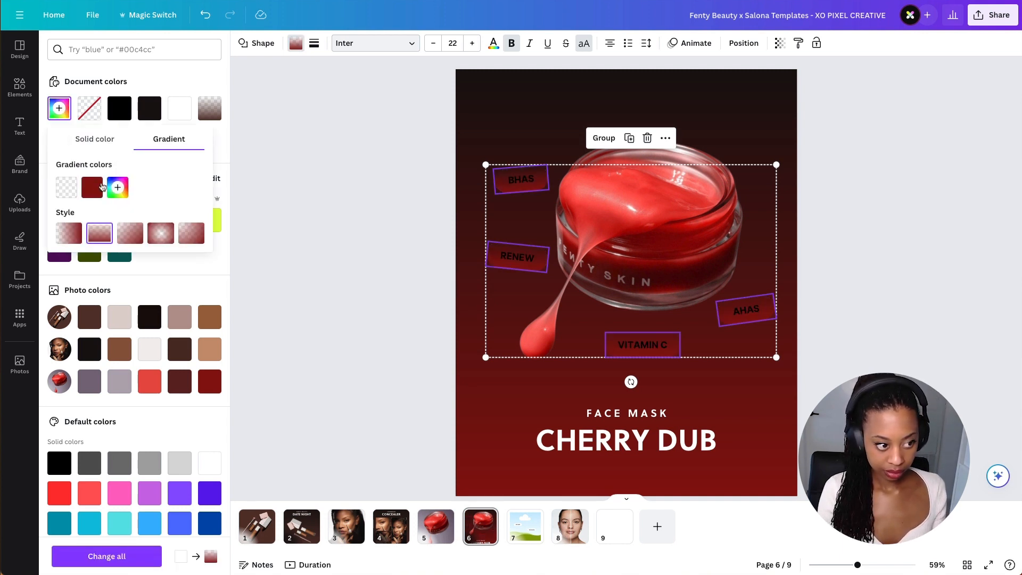
left_click(67, 186)
left_click_drag(118, 214, 82, 219)
left_click_drag(67, 289, 212, 289)
left_click(151, 379)
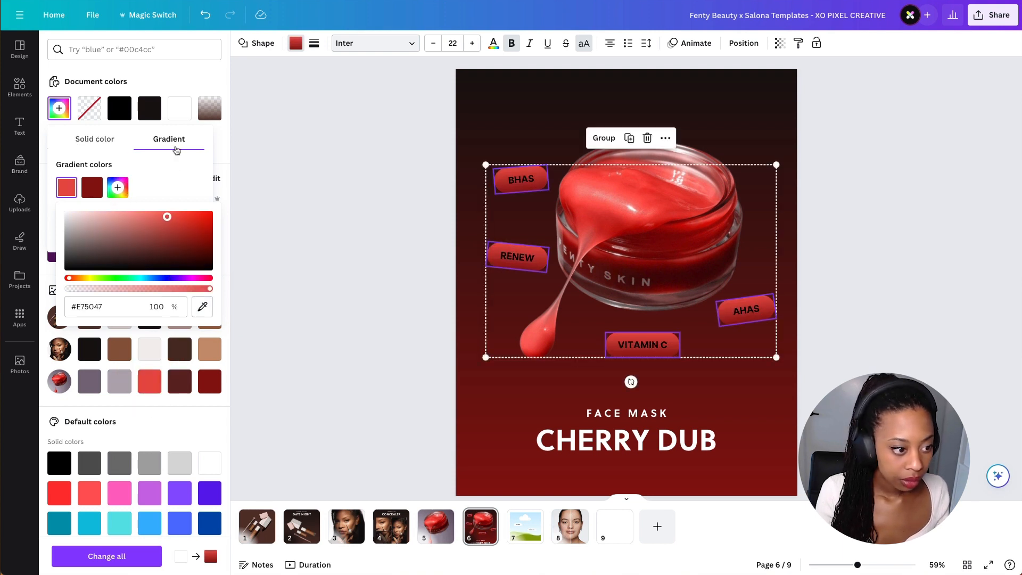
- Change the pills' gradient style to the circular gradient at 0% 0%
left_click(230, 154)
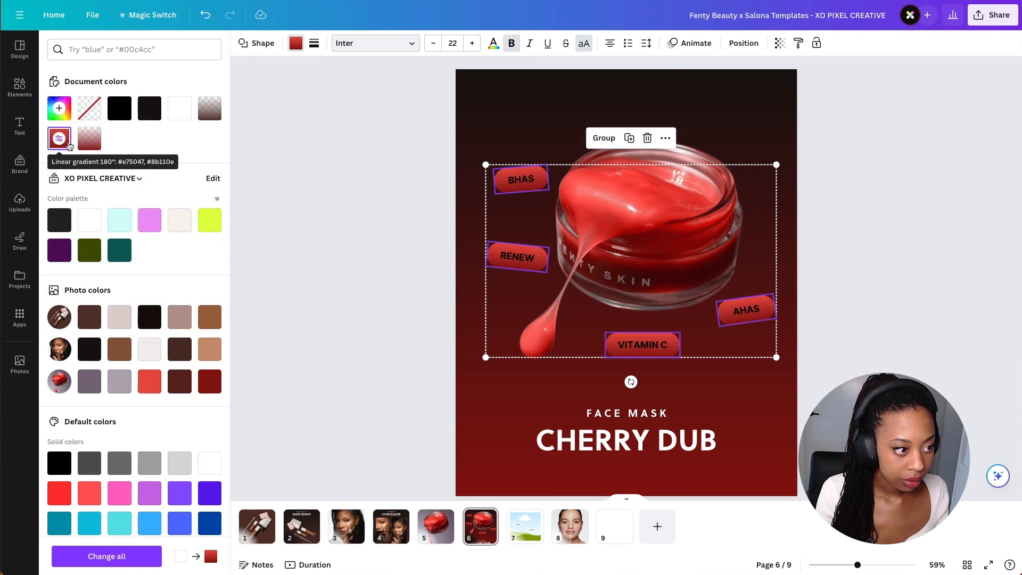
left_click(69, 146)
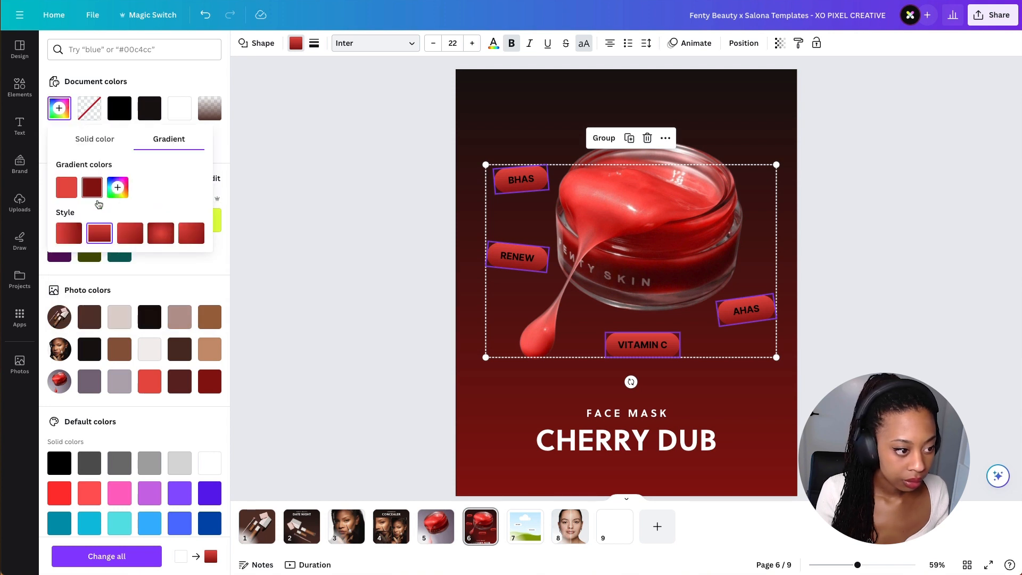
left_click(130, 233)
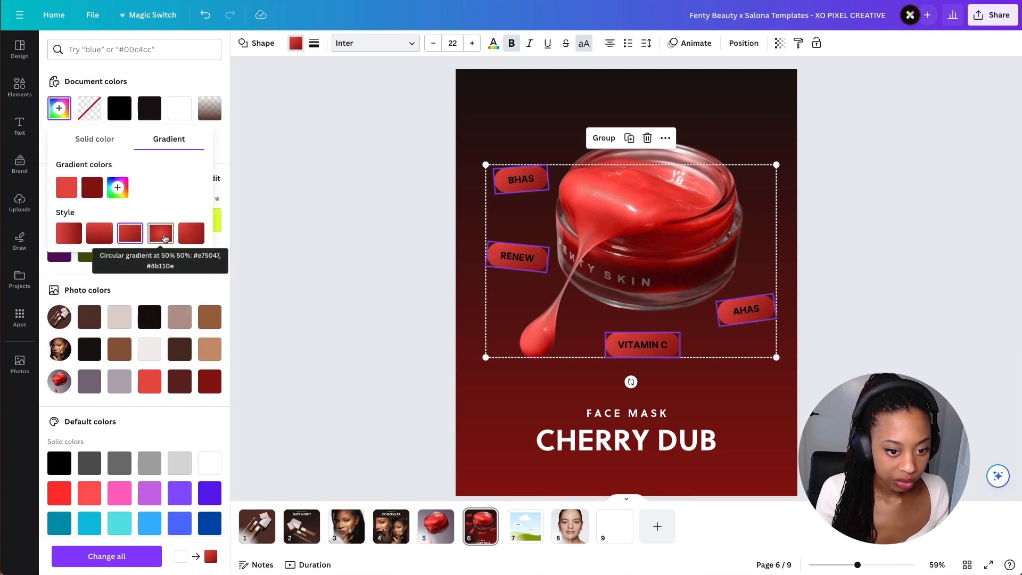
left_click(165, 237)
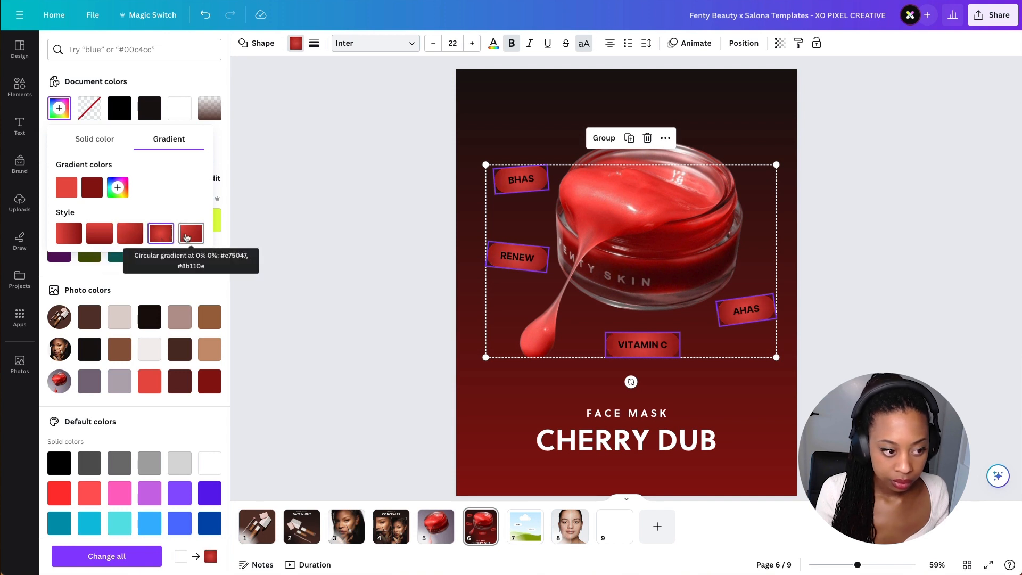
left_click(185, 237)
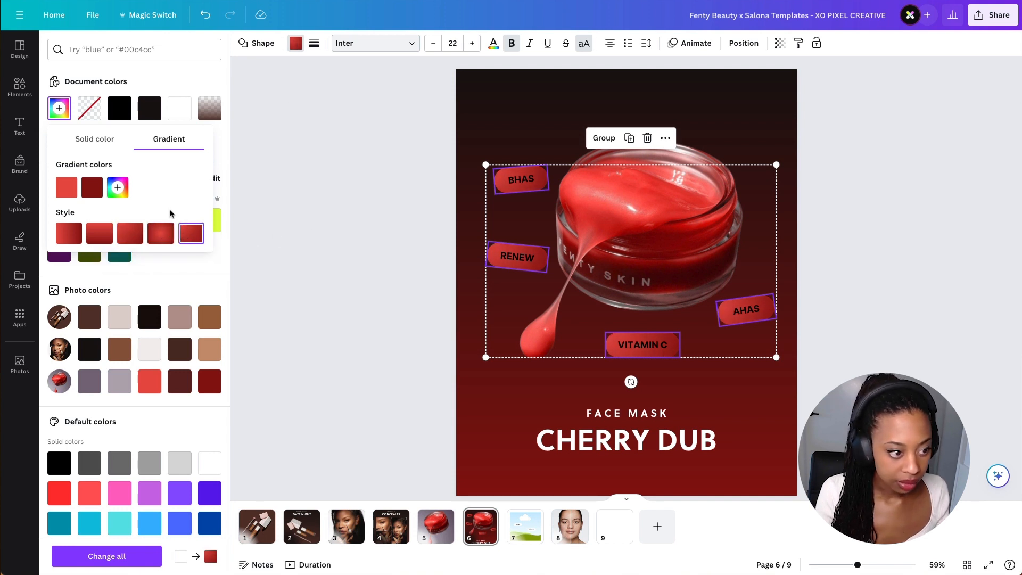
left_click(187, 79)
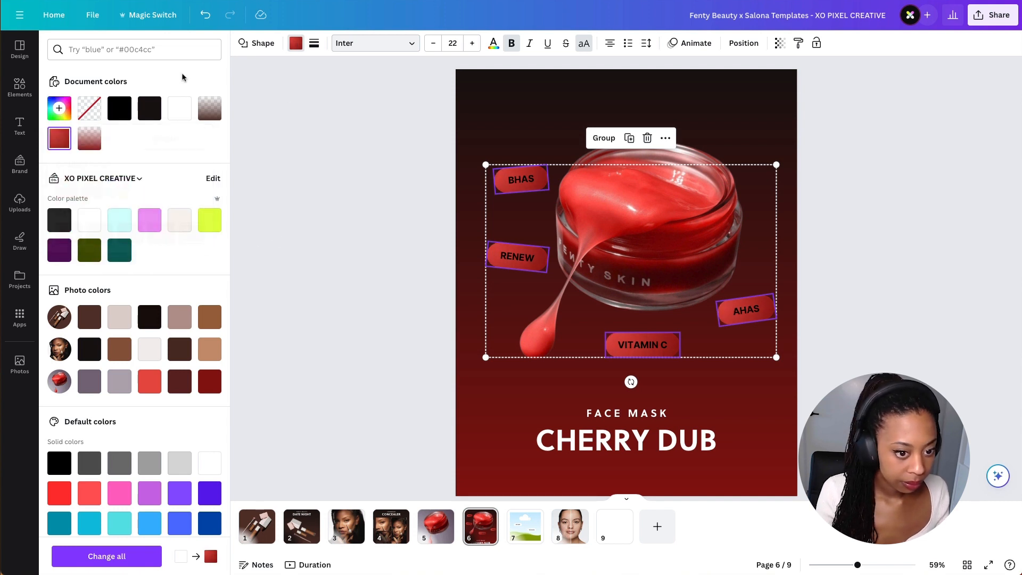
- Set the pill labels' text colour to white
left_click(494, 46)
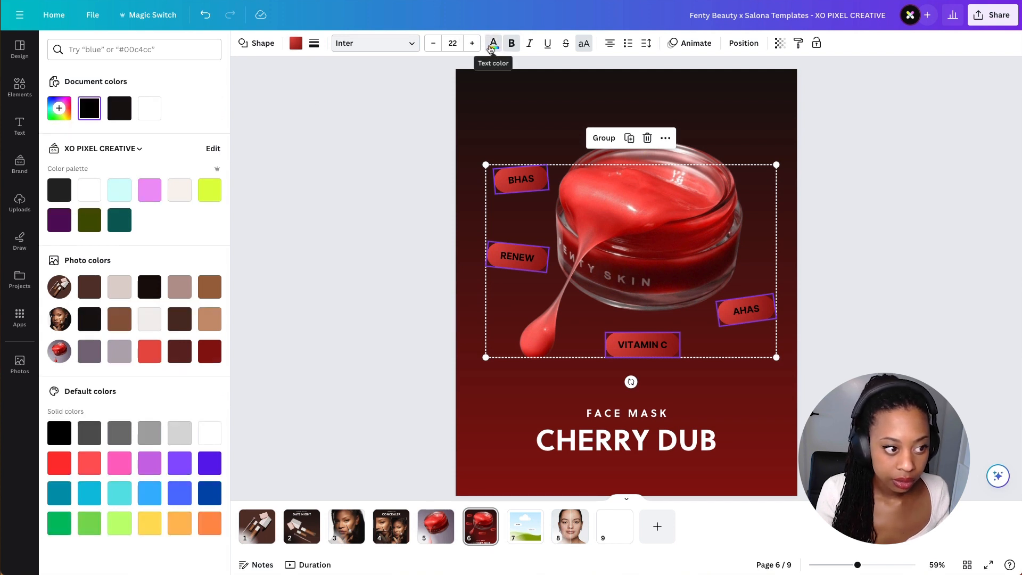
left_click(150, 108)
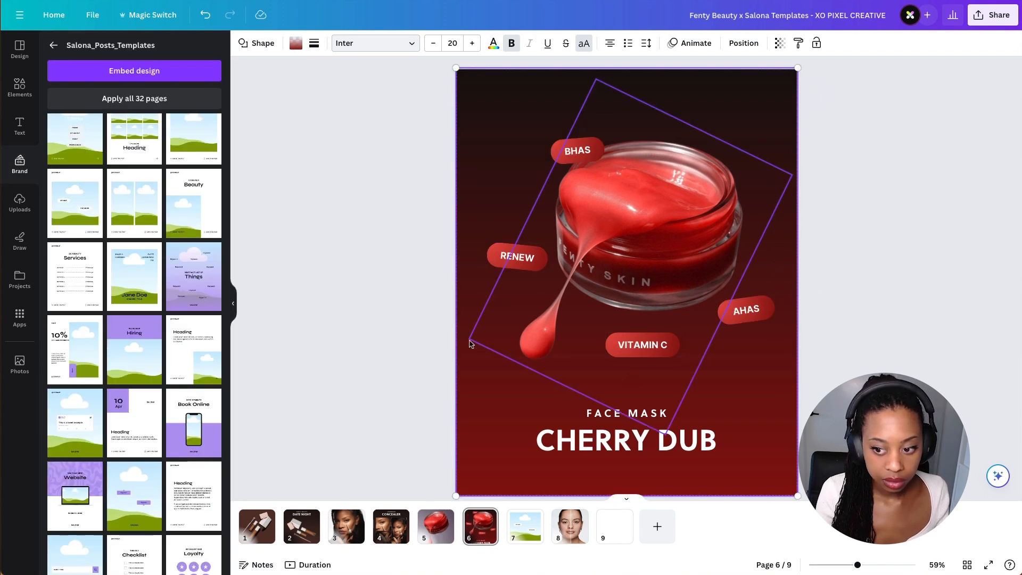
- Rotate and shift the jar image slightly to sit more upright
left_click_drag(469, 342, 495, 327)
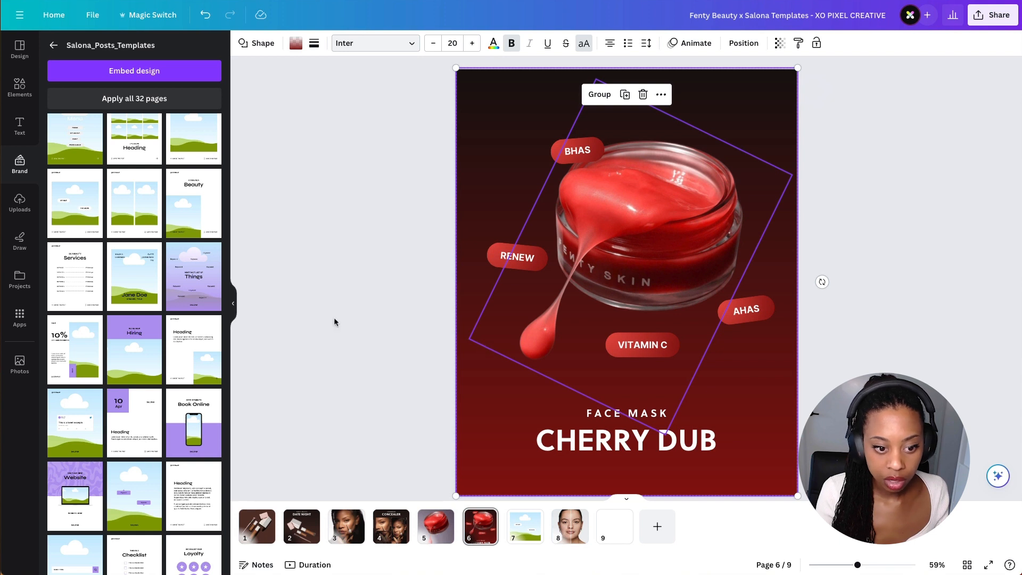
left_click(470, 342)
left_click_drag(471, 338, 456, 346)
- Move RENEW, AHAS and VITAMIN C lower around the jar and straighten RENEW and AHAS
left_click(564, 147)
left_click(525, 258)
left_click_drag(505, 293, 507, 294)
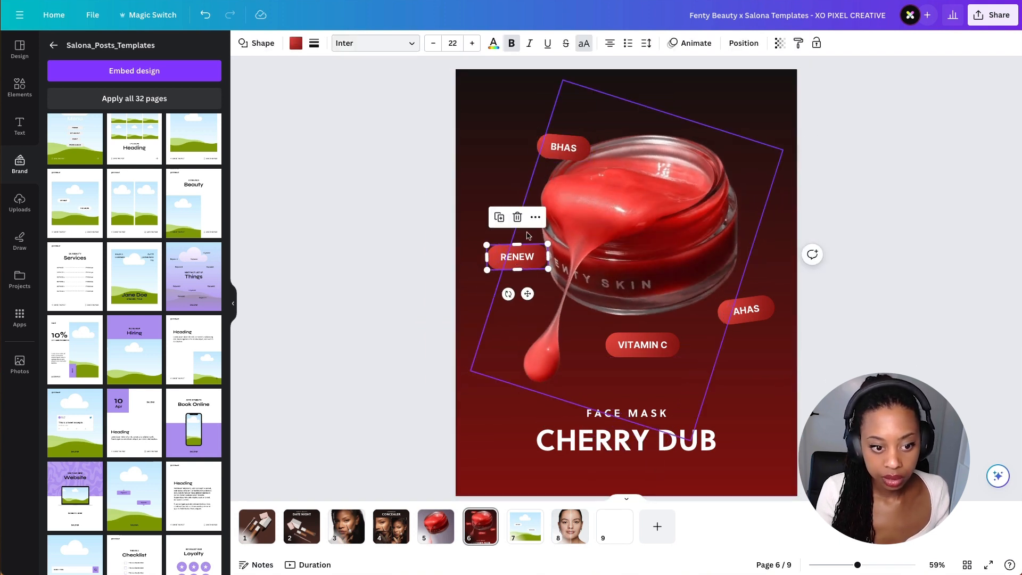
left_click_drag(528, 258, 523, 295)
mouse_move(666, 352)
left_mouse_down()
mouse_move(671, 365)
mouse_move(683, 363)
left_mouse_up()
mouse_move(747, 314)
left_mouse_down()
mouse_move(741, 292)
mouse_move(732, 323)
left_mouse_up()
left_click(664, 360)
left_click_drag(651, 393, 655, 392)
left_click_drag(664, 357, 660, 348)
left_click(868, 335)
- Straighten the VITAMIN C and BHAS pills and nudge BHAS and AHAS into their final spots
left_click(660, 348)
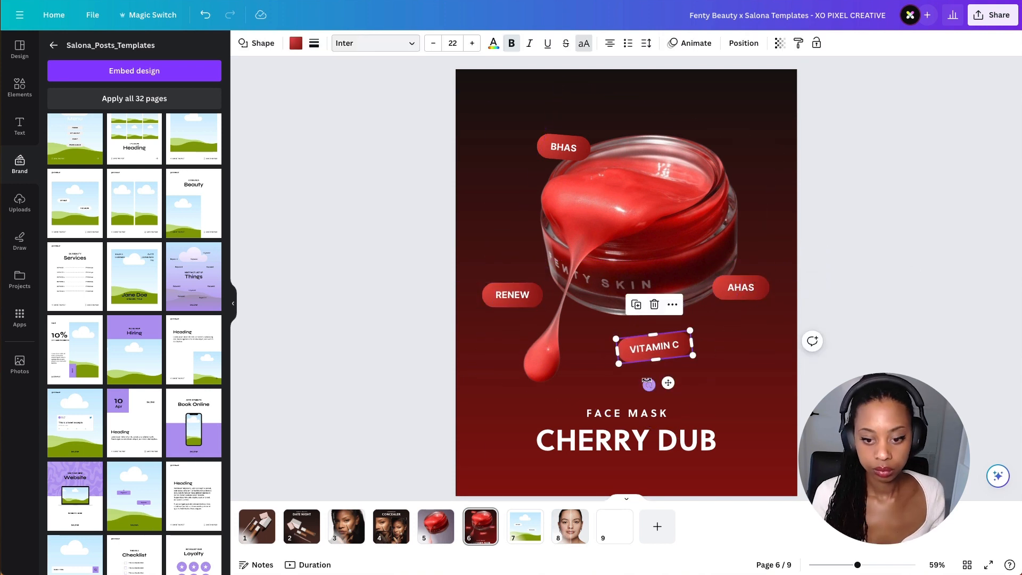
left_click_drag(649, 384, 646, 384)
left_click_drag(670, 349, 674, 347)
left_click(875, 325)
left_click_drag(565, 149, 543, 149)
left_click_drag(531, 183, 534, 184)
left_click_drag(739, 290, 733, 276)
left_click_drag(660, 348, 659, 344)
left_click_drag(649, 379, 647, 379)
mouse_move(556, 148)
left_mouse_down()
mouse_move(541, 154)
mouse_move(536, 209)
mouse_move(543, 157)
left_mouse_up()
left_click(402, 232)
left_click(515, 148)
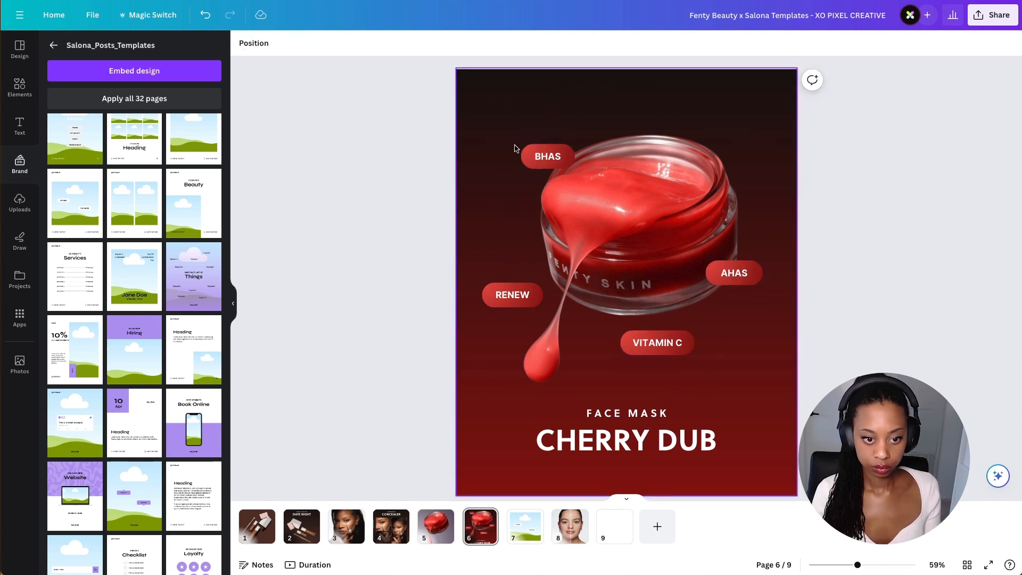
- Delete the added template page 7 from the carousel
left_click(525, 526)
key("Delete")
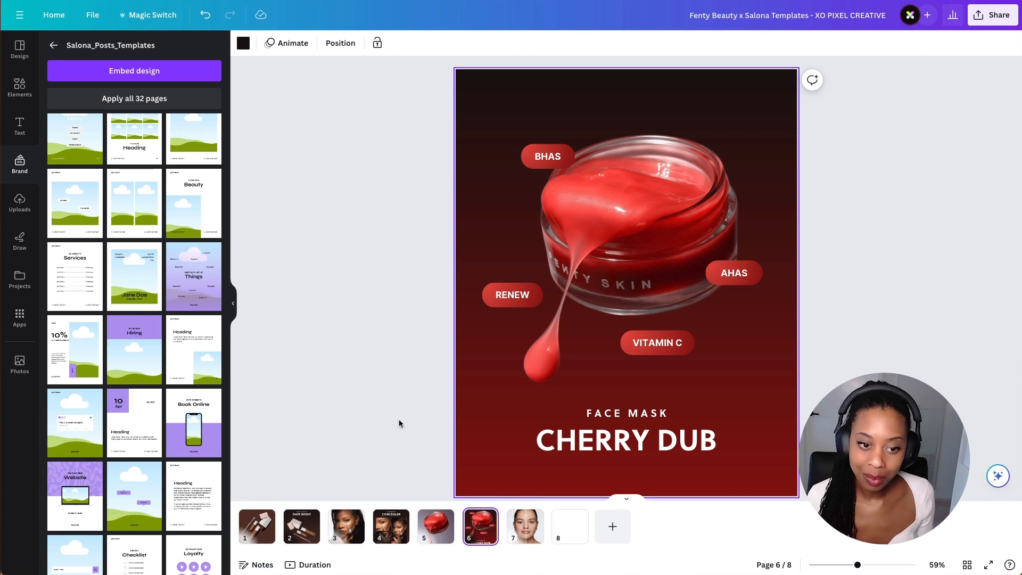
left_click_drag(398, 420, 756, 447)
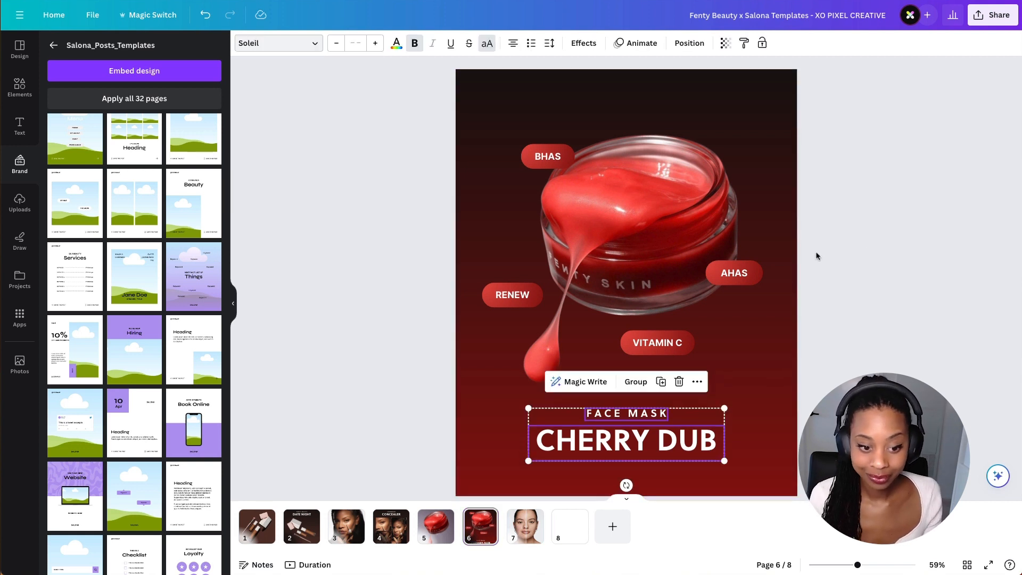
left_click(339, 162)
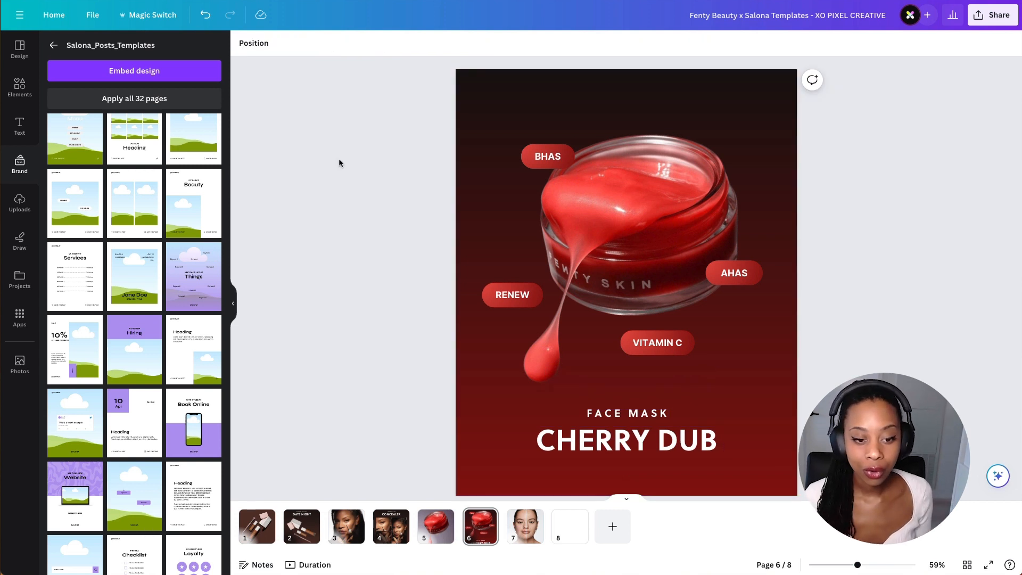
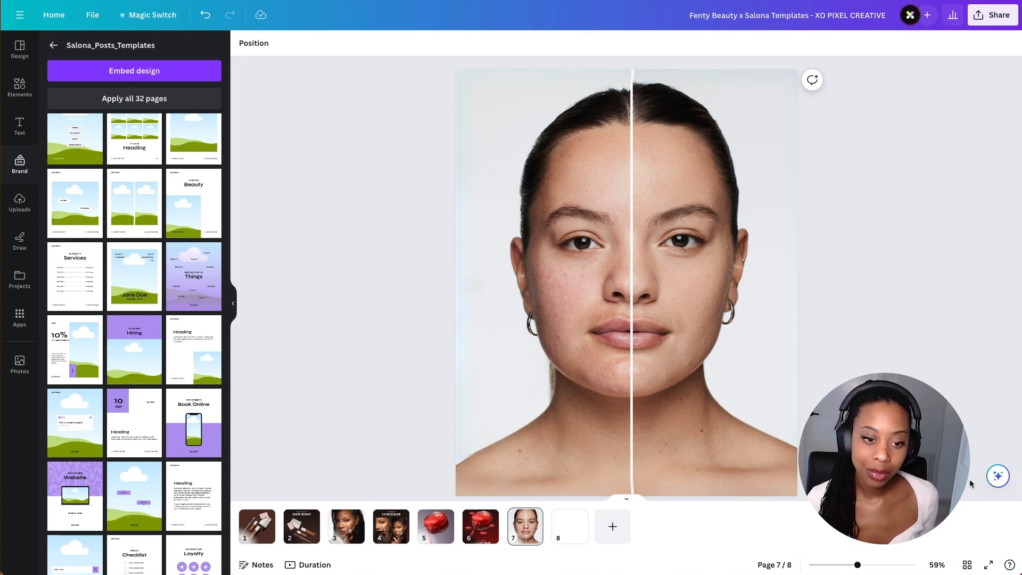
left_click(556, 530)
scroll(204, 412, "down", 3)
scroll(133, 431, "up", 3)
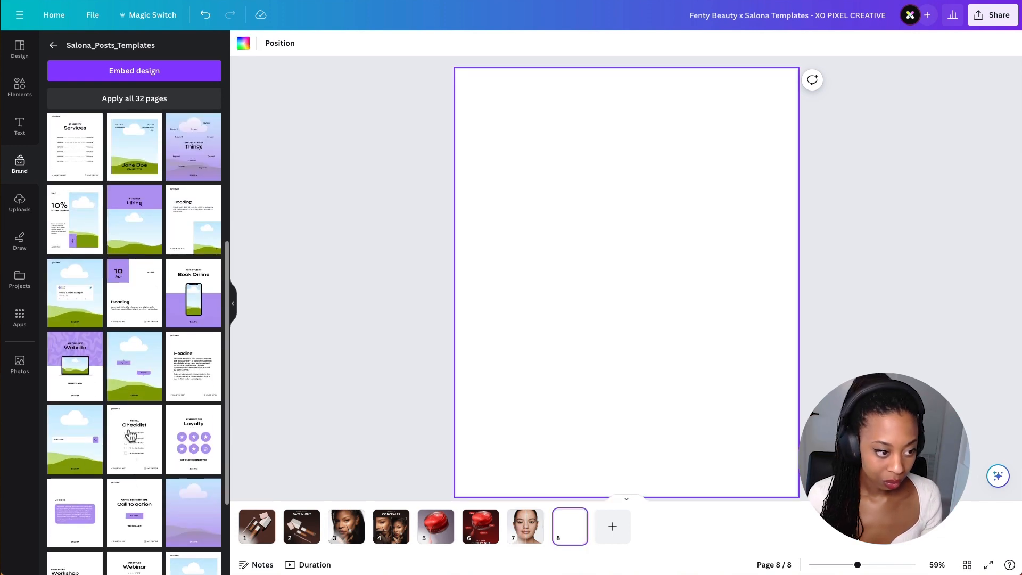
scroll(135, 298, "up", 2)
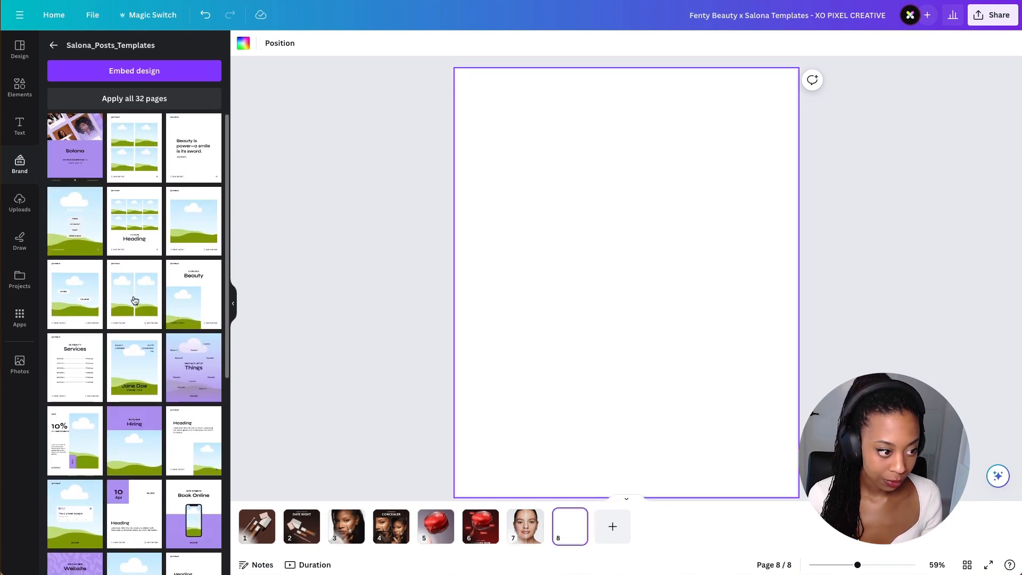
left_click(135, 300)
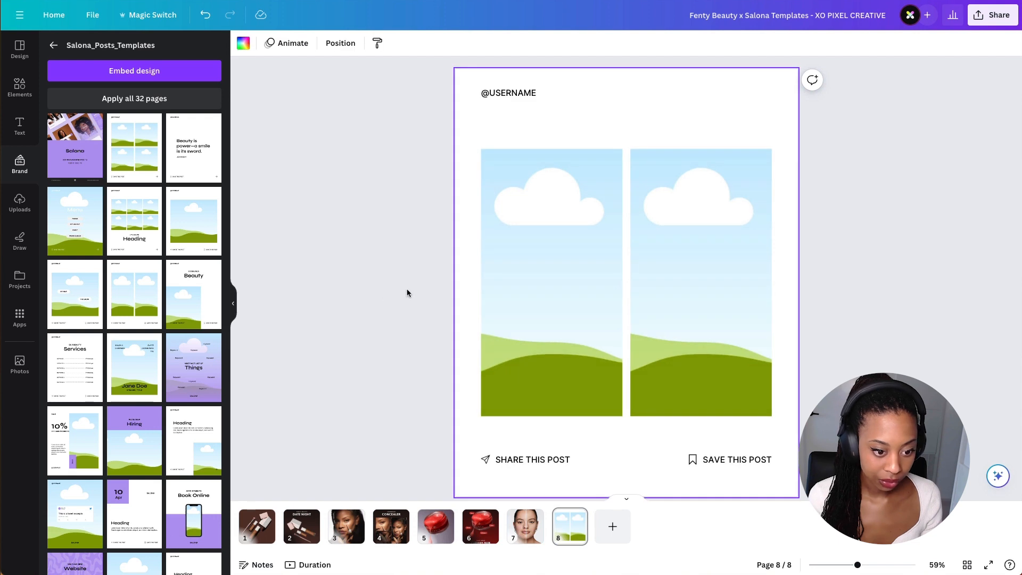
- Delete the right image frame on page 8 and widen the left frame across the full content width
scroll(656, 309, "up", 3)
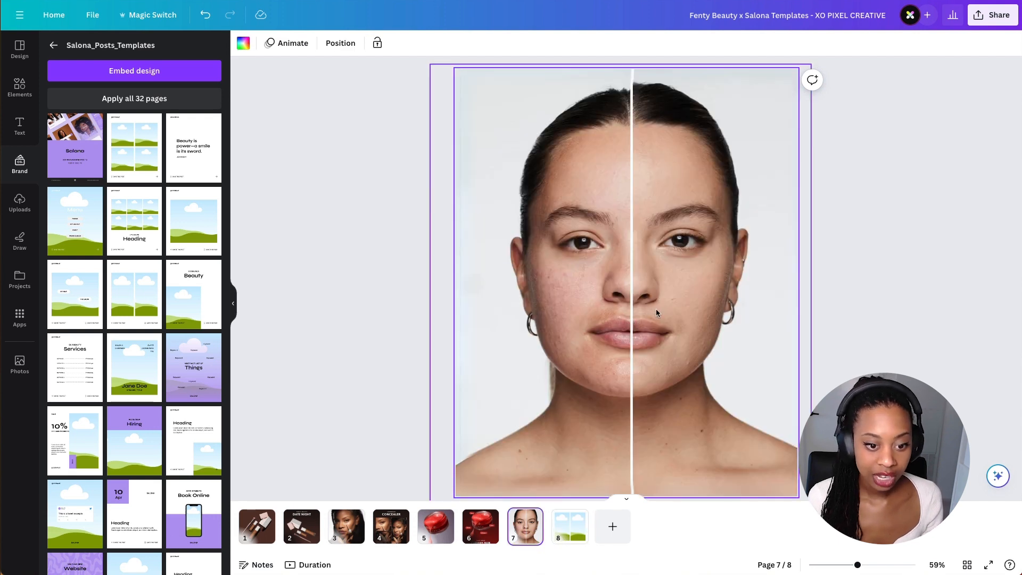
left_click(656, 308)
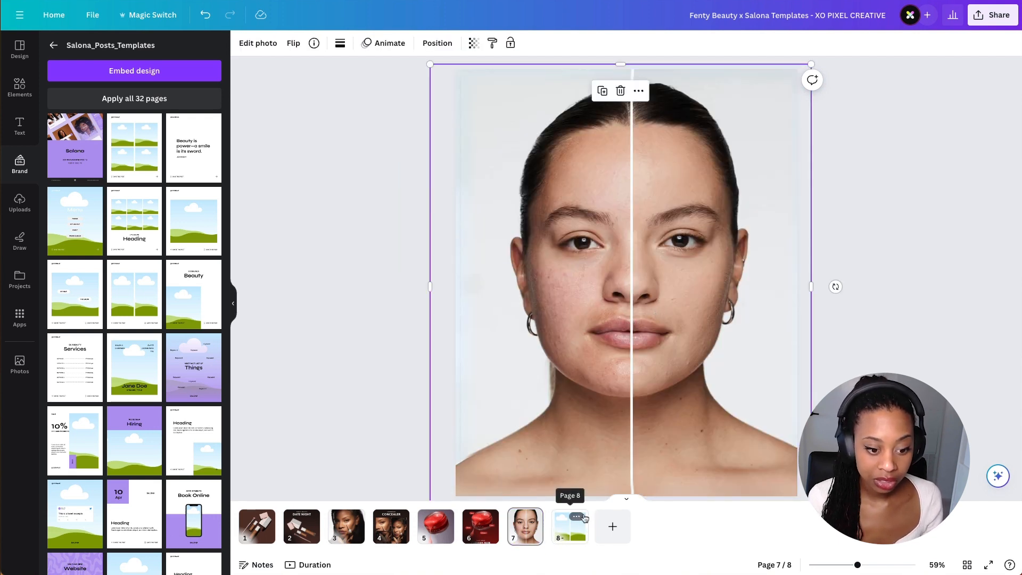
left_click(570, 526)
left_click(713, 284)
left_click(542, 285)
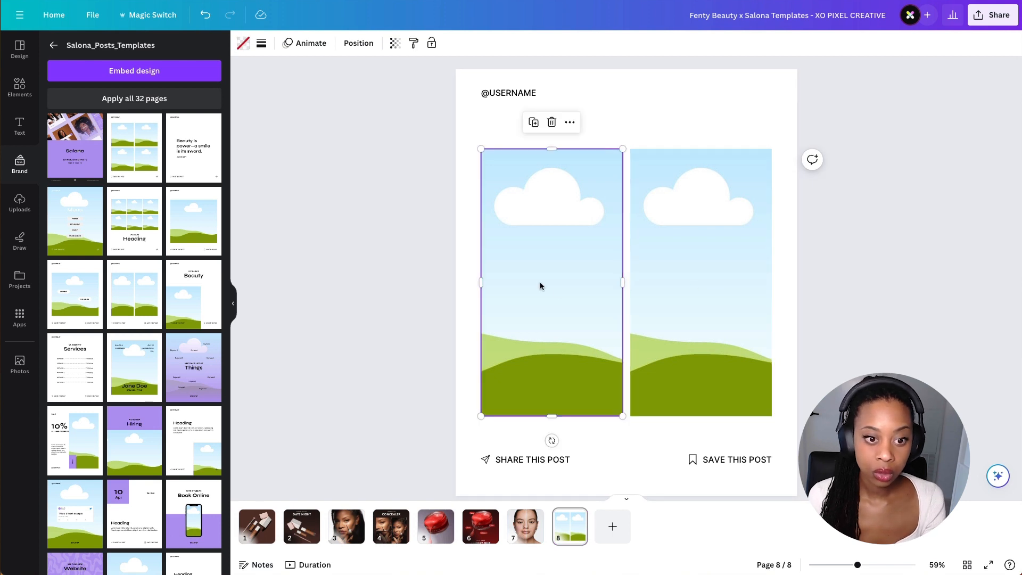
left_click(681, 277)
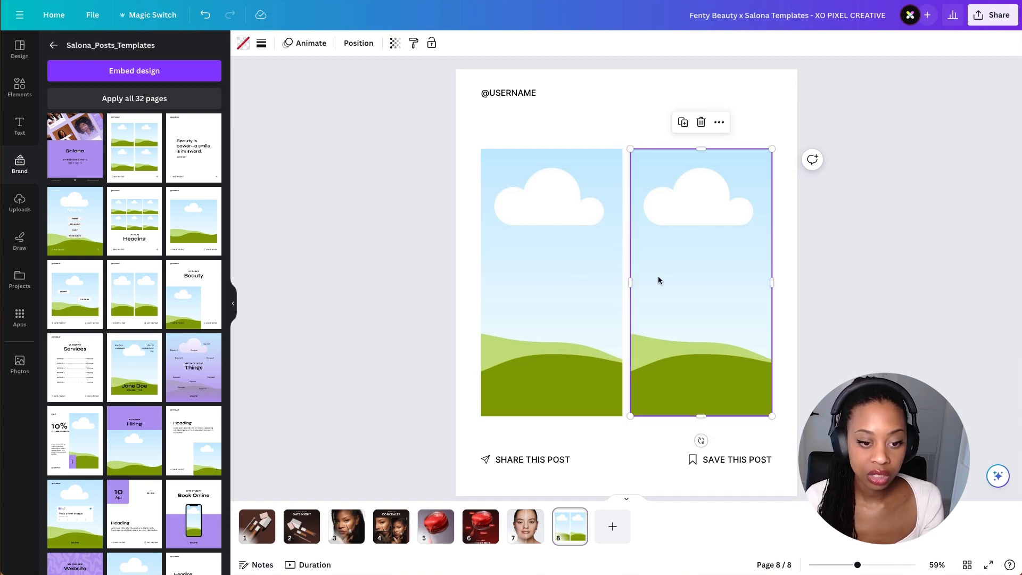
key("Delete")
left_click(612, 276)
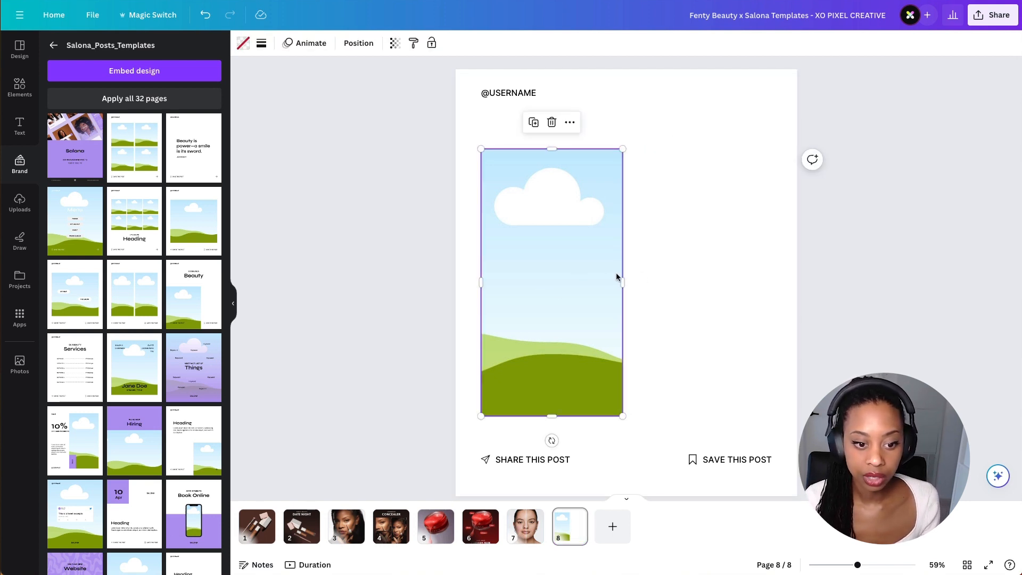
left_click_drag(620, 277, 772, 281)
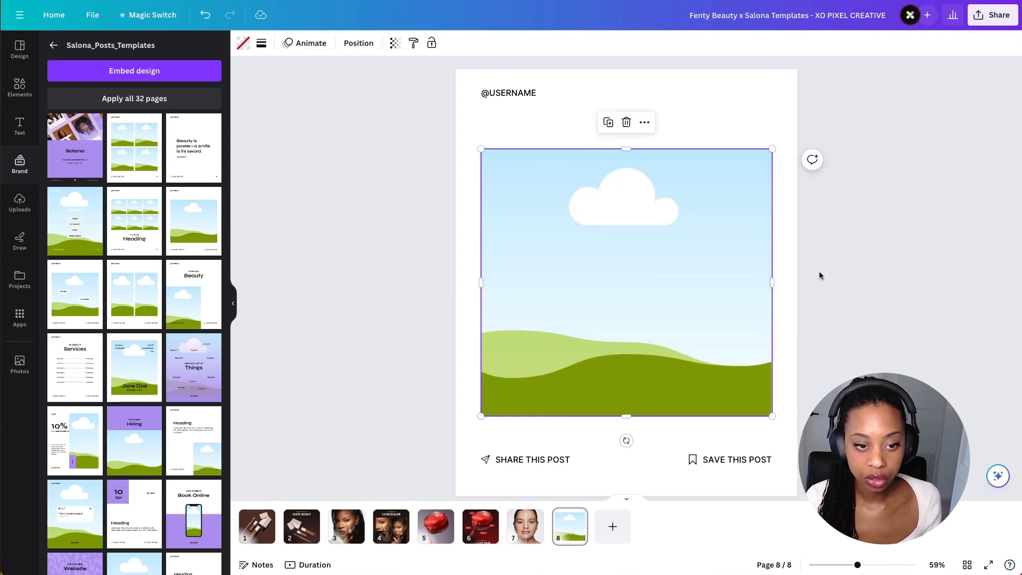
- Fill the widened frame with the before/after face photo and stretch the frame taller at its bottom and top
left_click(878, 245)
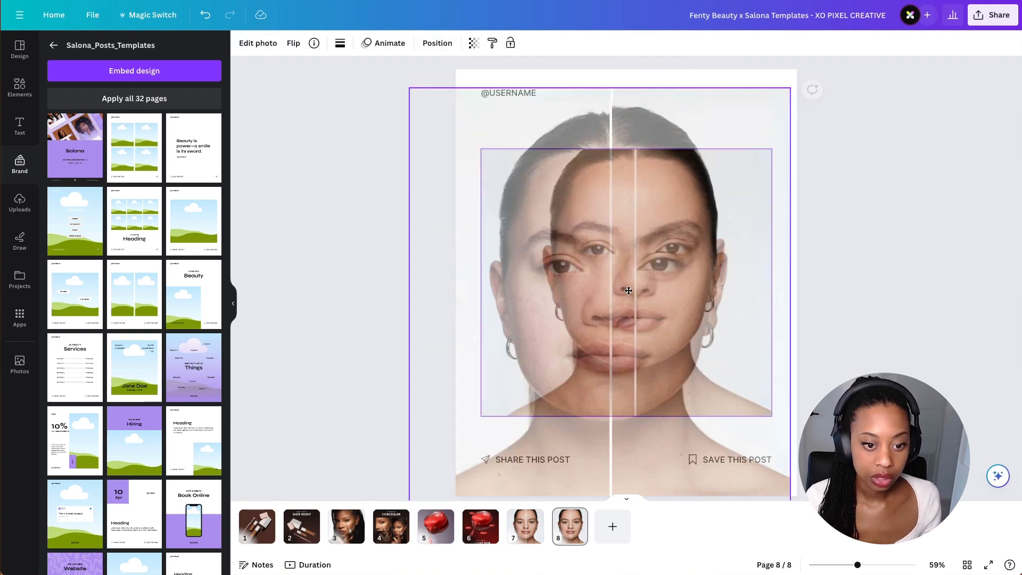
left_click(910, 190)
left_click(630, 412)
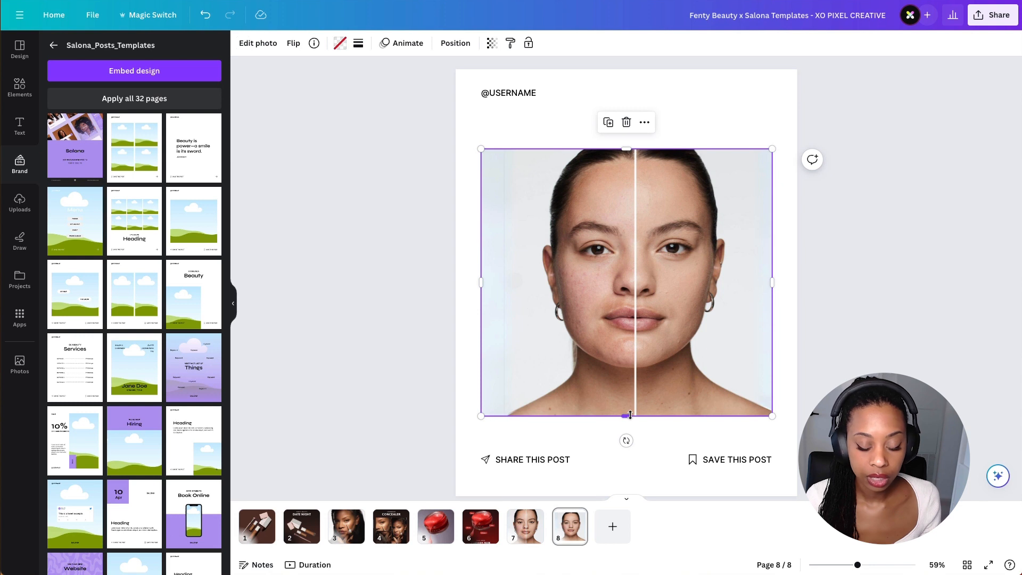
left_click_drag(630, 417, 631, 433)
left_click(511, 457)
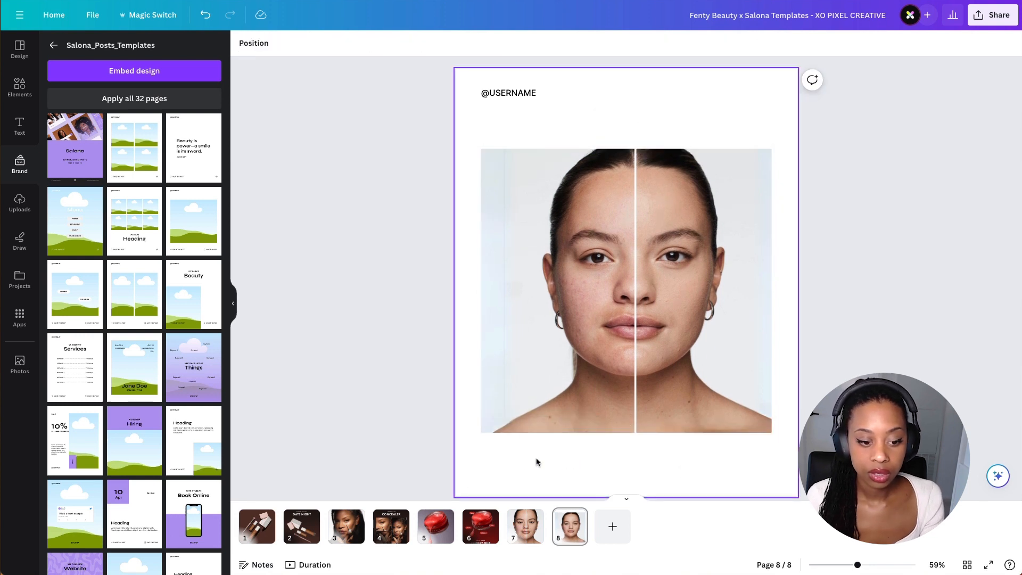
left_click(656, 219)
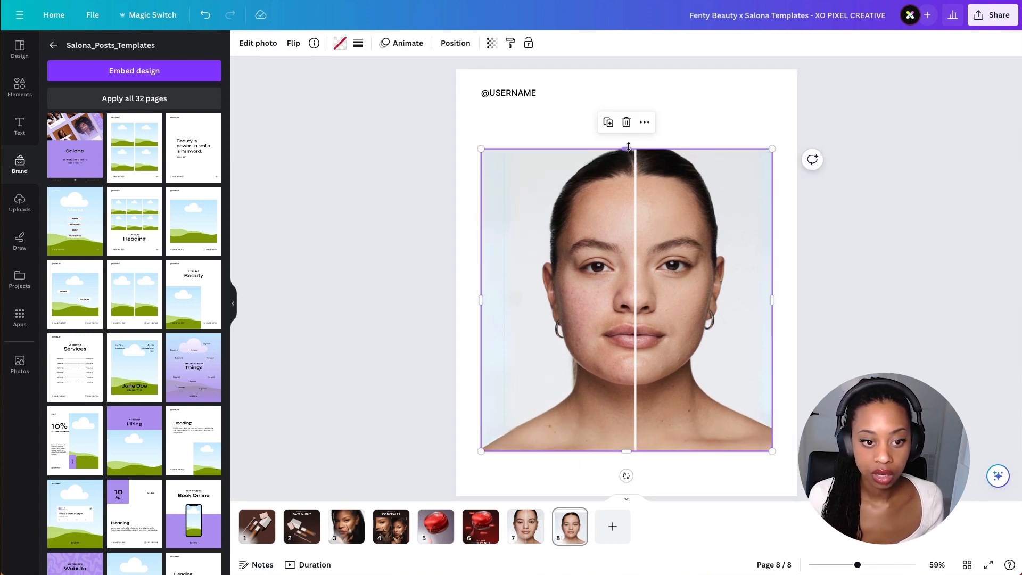
left_click_drag(629, 146, 626, 98)
left_click(813, 272)
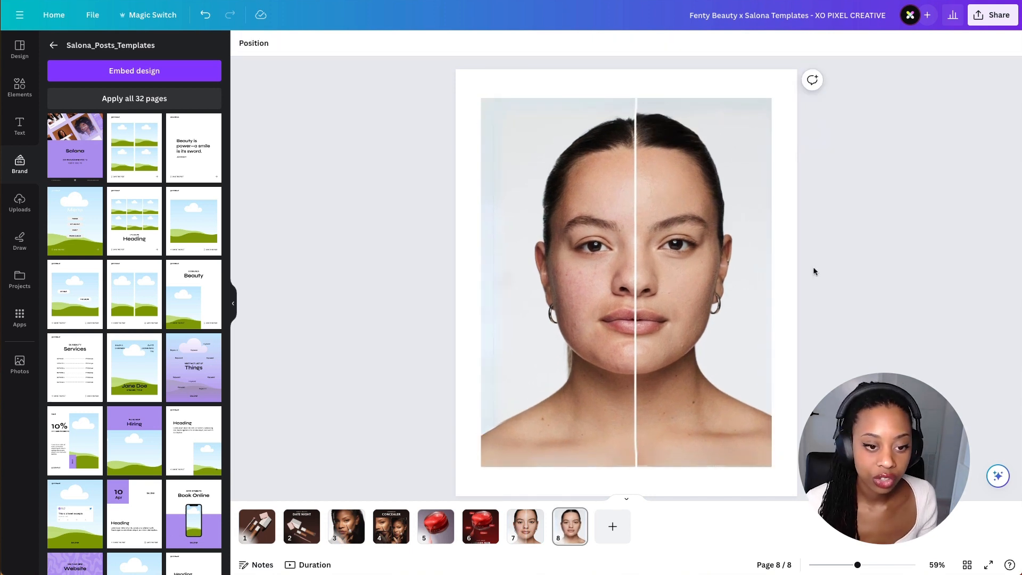
- Set page 8's background to black and paste the gradient rectangle behind the face photo
left_click(776, 293)
left_click(244, 45)
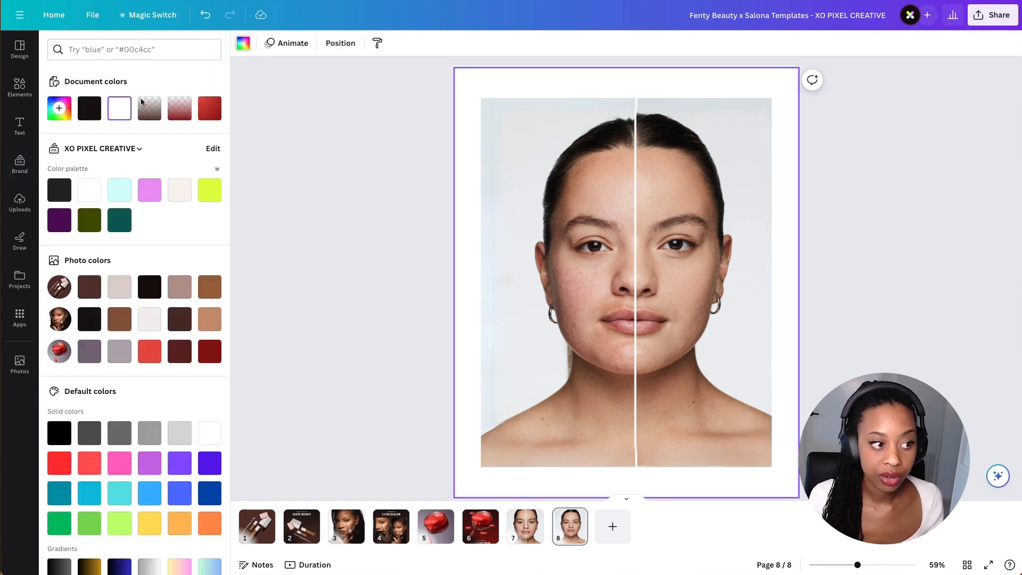
left_click(89, 109)
key("Escape")
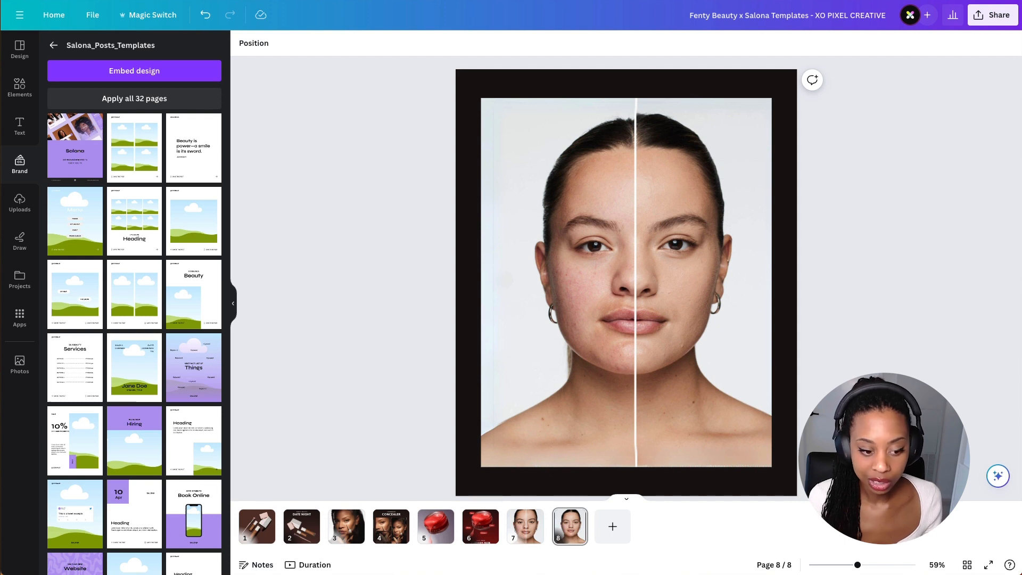
key("ctrl+v")
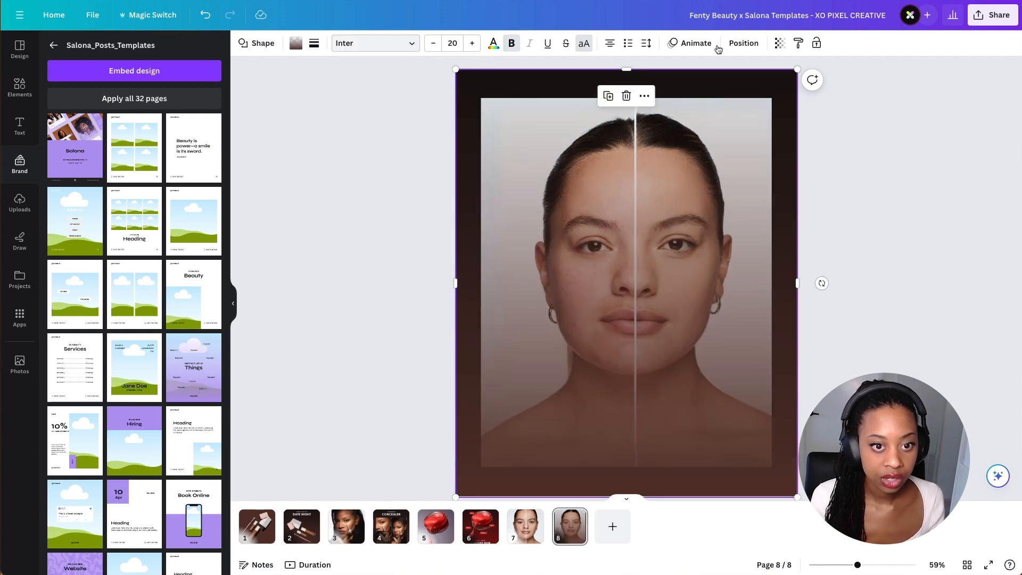
right_click(690, 84)
- Recolour the rectangle's gradient end stop with a skin tone #DDB39B sampled from the face photo
left_click(296, 44)
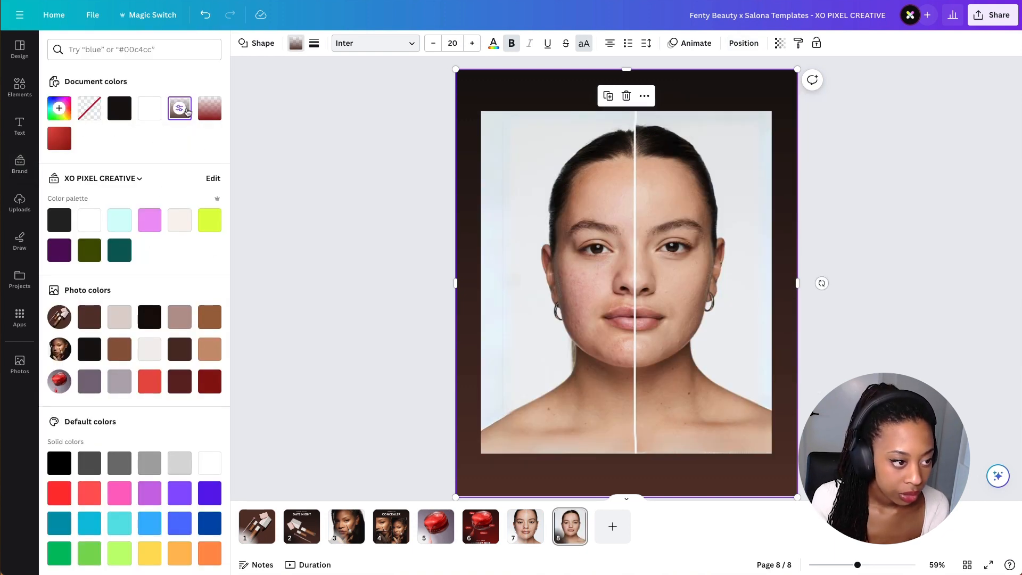
left_click(180, 109)
left_click(104, 192)
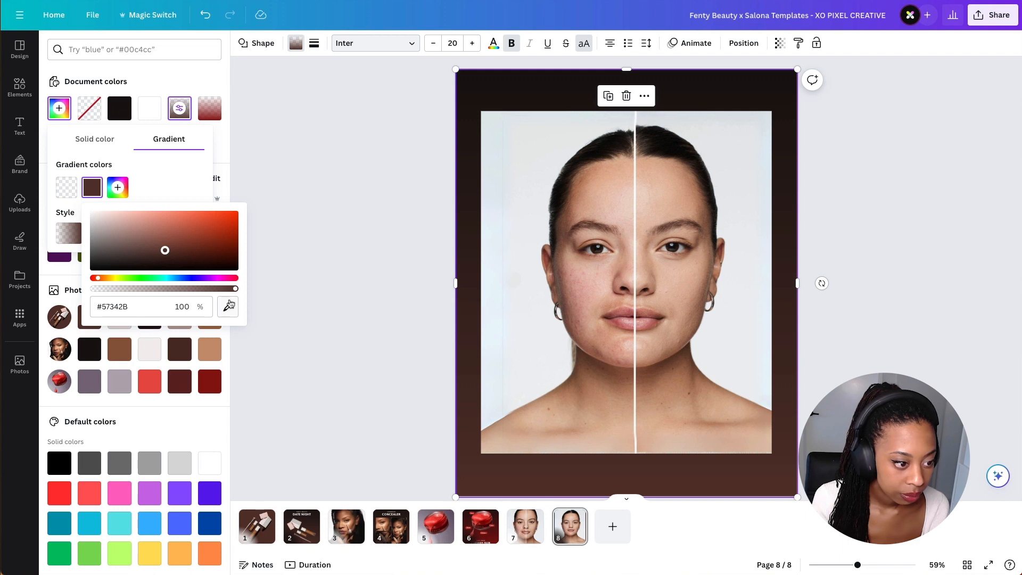
left_click(229, 305)
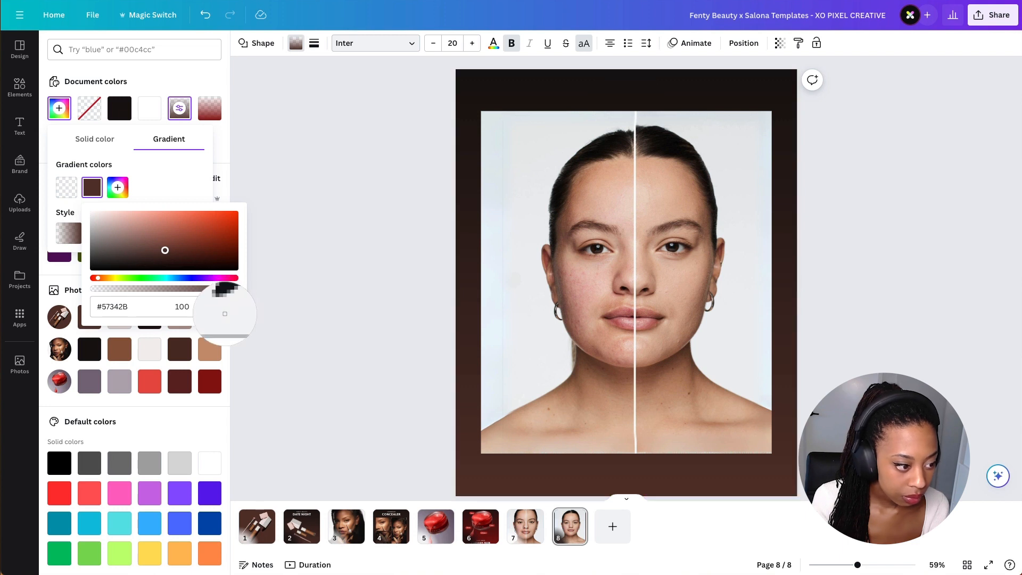
left_click(208, 350)
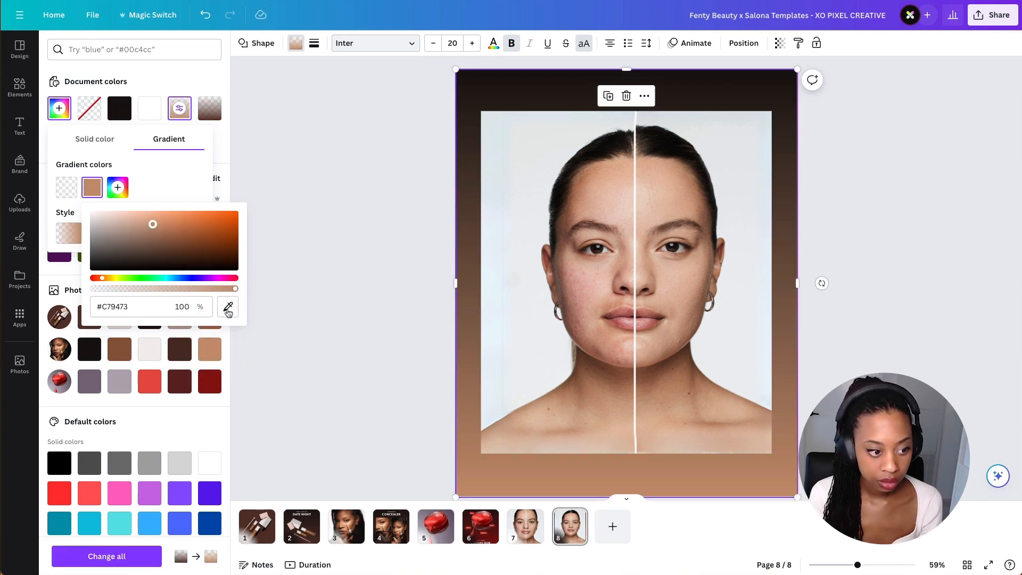
left_click(228, 307)
left_click(664, 209)
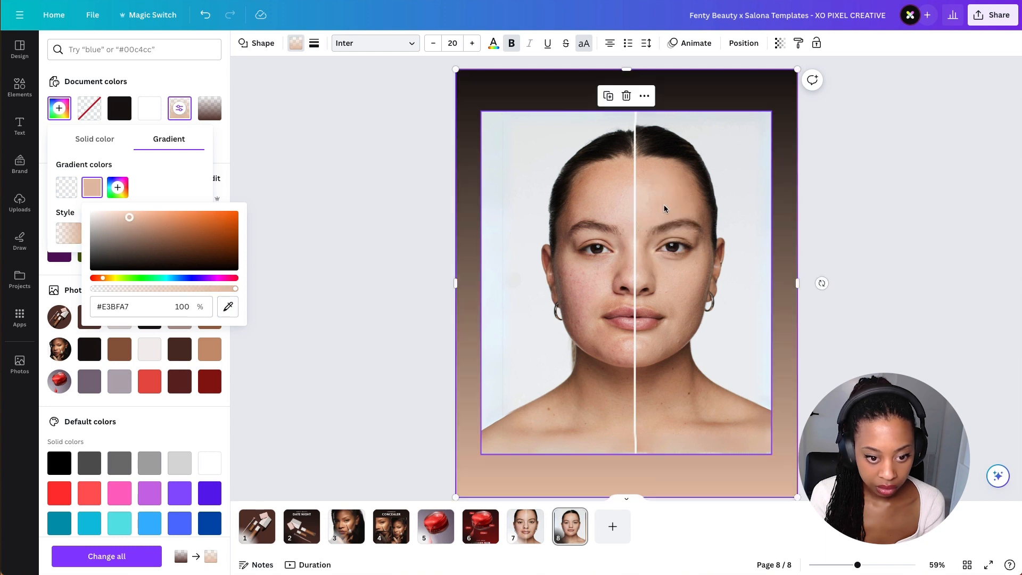
left_click(228, 306)
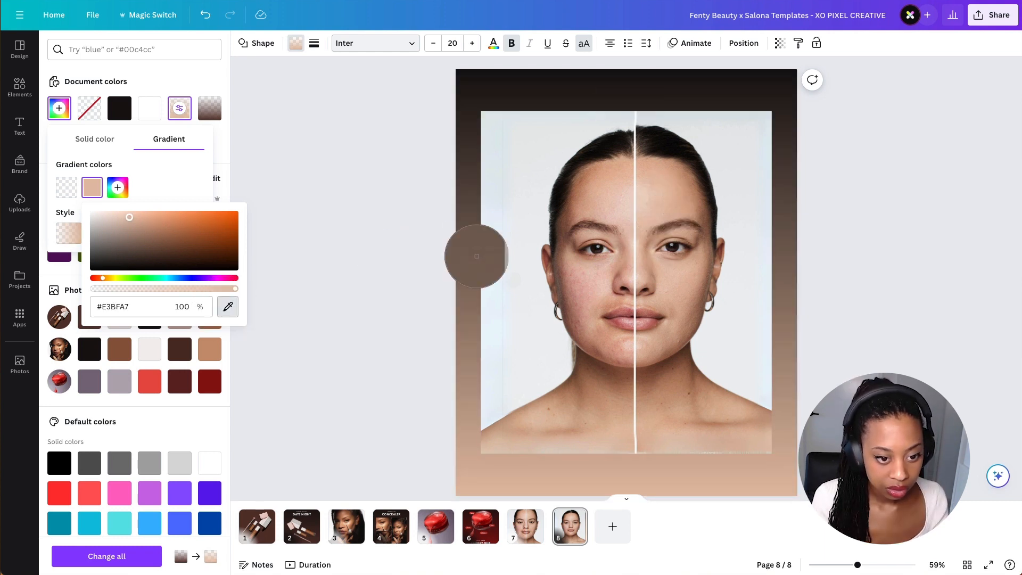
left_click(658, 211)
left_click(228, 307)
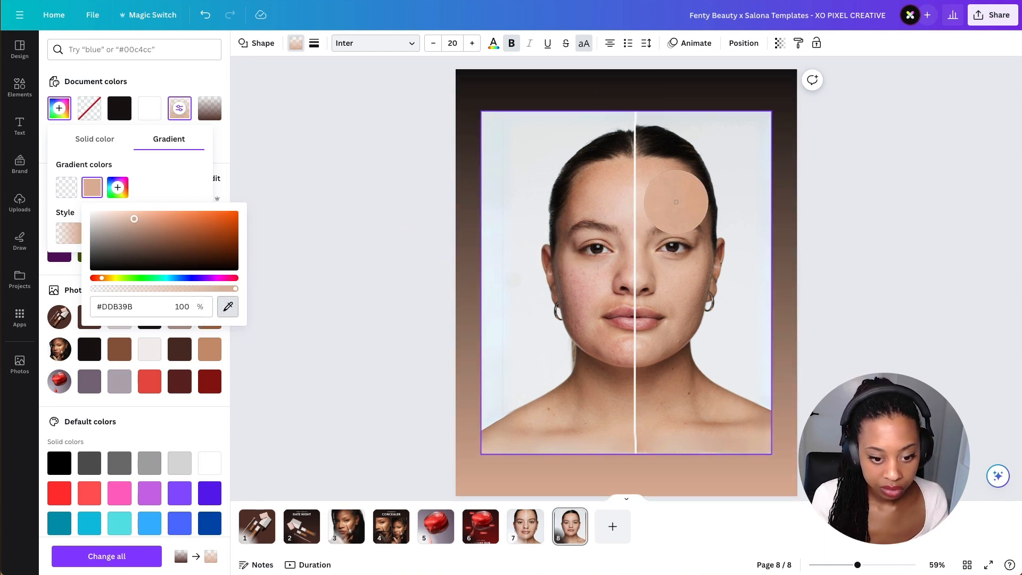
left_click(676, 202)
left_click(801, 346)
left_click(823, 347)
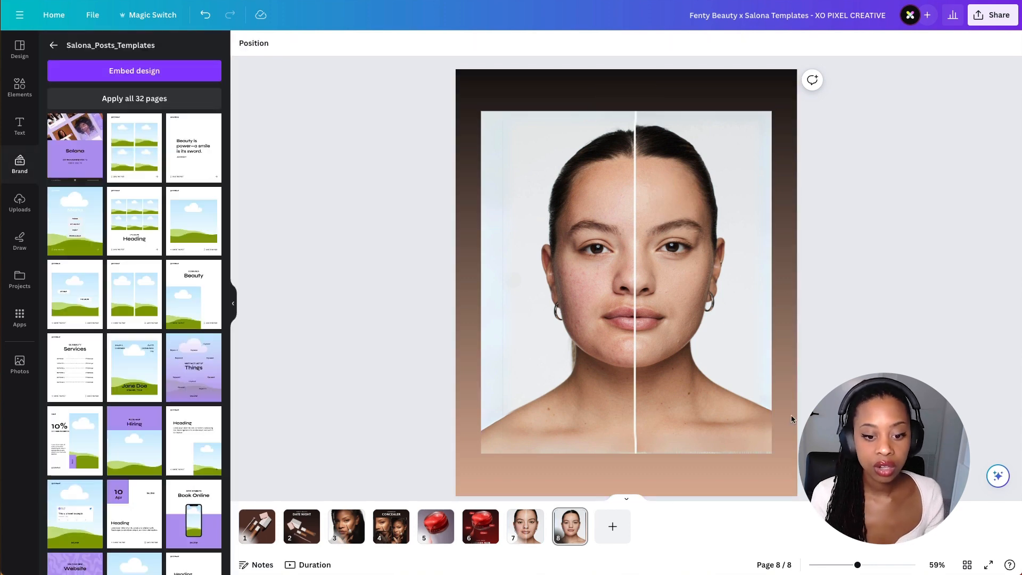
- Zoom in to inspect the bottom edge of the face photo against the gradient
scroll(654, 447, "up", 10, "ctrl")
left_click(624, 423)
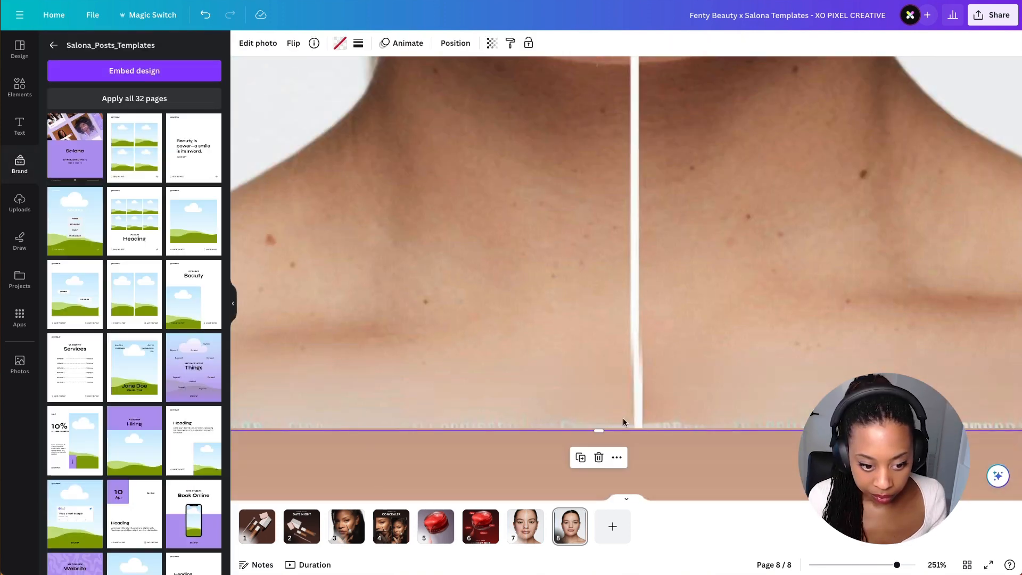
scroll(697, 421, "down", 10, "ctrl")
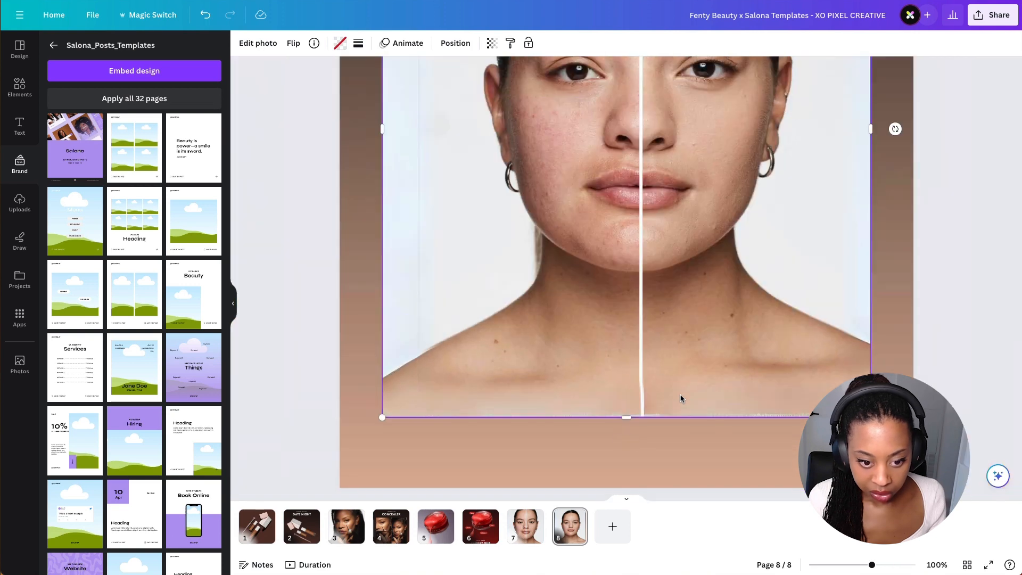
scroll(680, 398, "up", 4, "ctrl")
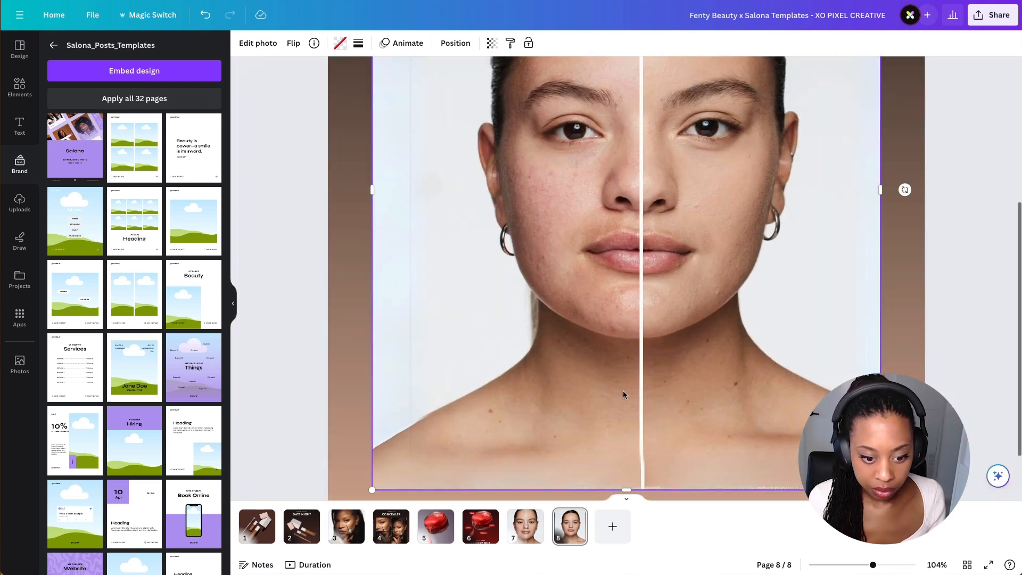
scroll(640, 408, "down", 3)
scroll(640, 420, "down", 4, "ctrl")
scroll(625, 302, "up", 6, "ctrl")
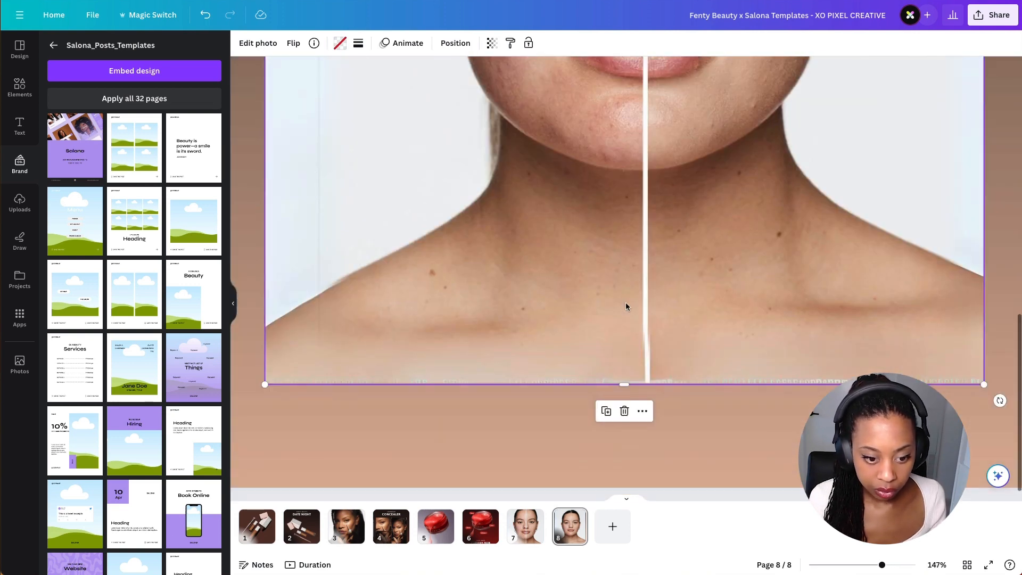
- Crop the face photo, nudging its top and bottom edges slightly to trim the border
double_click(389, 188)
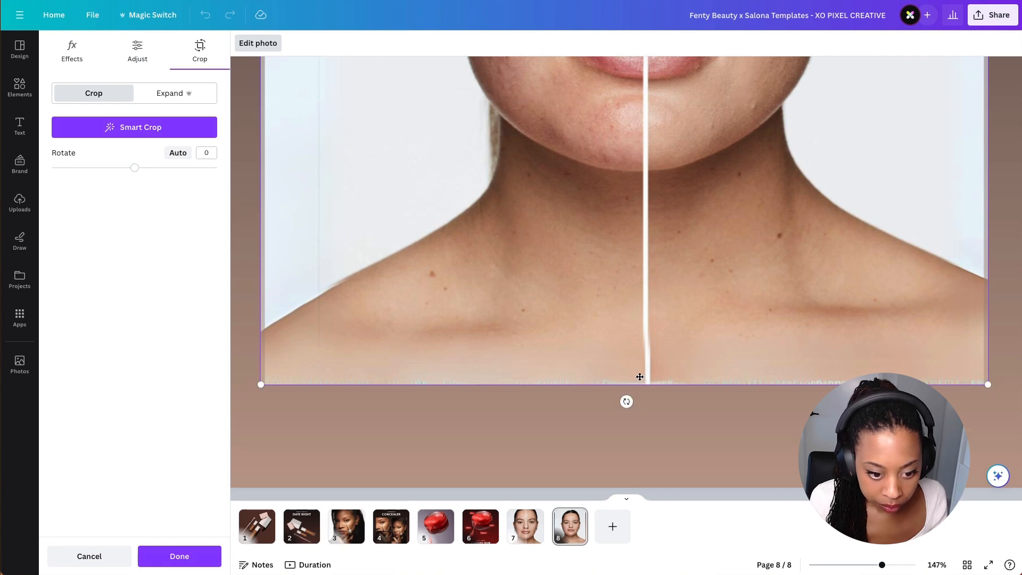
left_click(639, 415)
left_click_drag(626, 385, 625, 385)
double_click(533, 309)
left_click(171, 96)
left_click(94, 93)
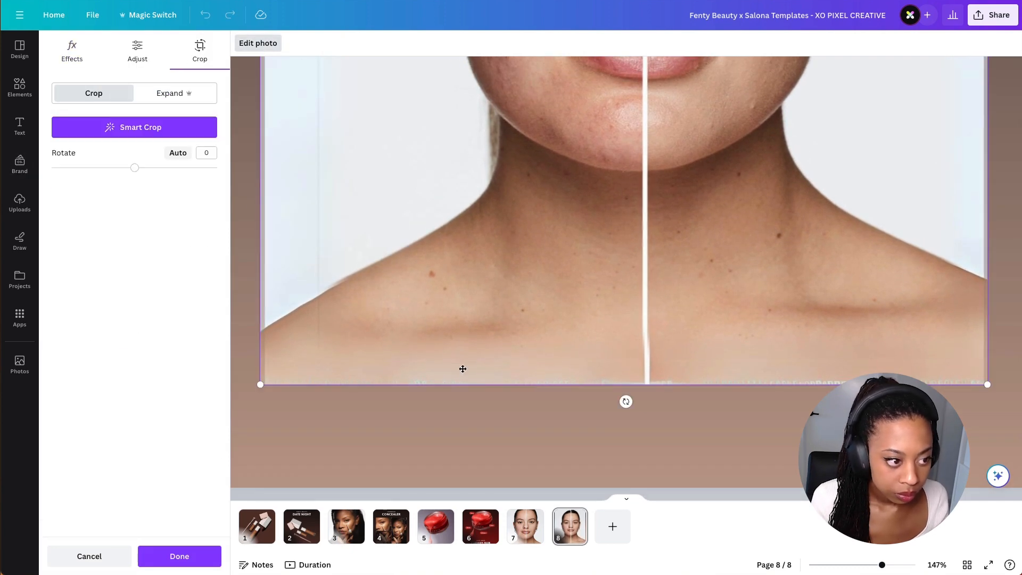
scroll(632, 381, "down", 6, "ctrl")
left_click_drag(744, 138, 751, 135)
left_click_drag(747, 416, 751, 419)
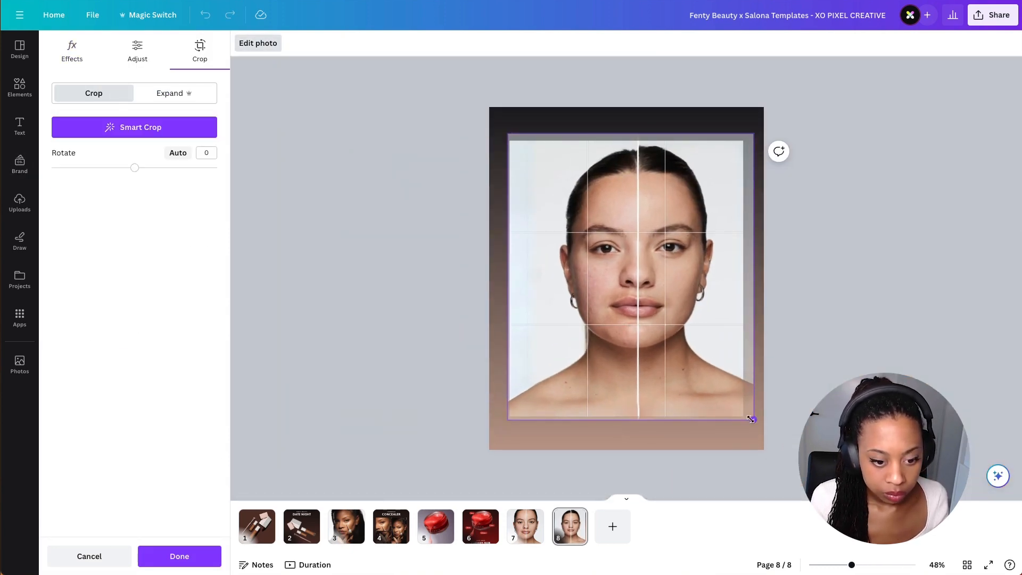
left_click(360, 472)
- Zoom in and back out to check the cropped photo's bottom edge
scroll(772, 451, "up", 8, "ctrl")
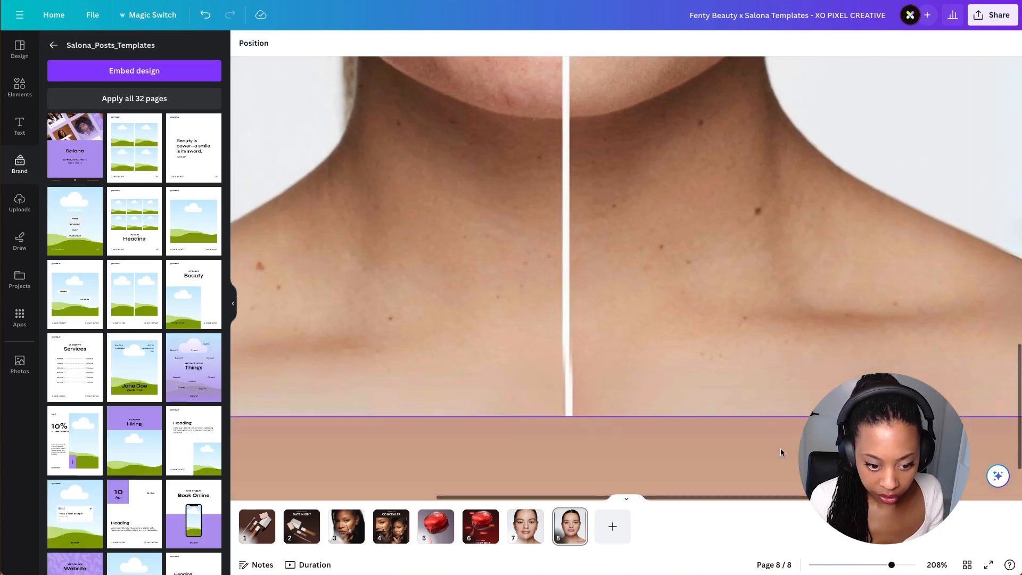
scroll(638, 397, "down", 5, "ctrl")
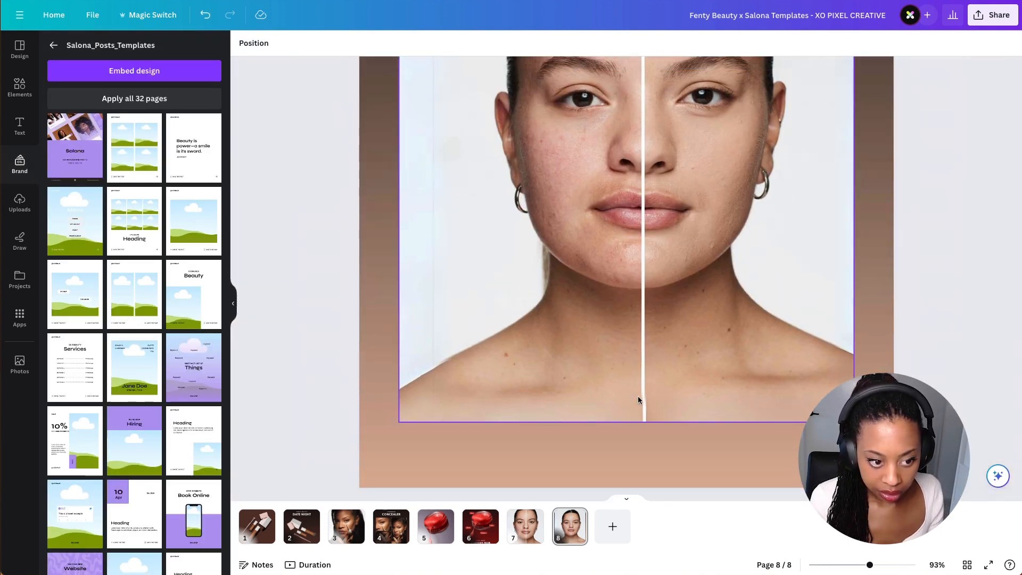
scroll(638, 395, "down", 3, "ctrl")
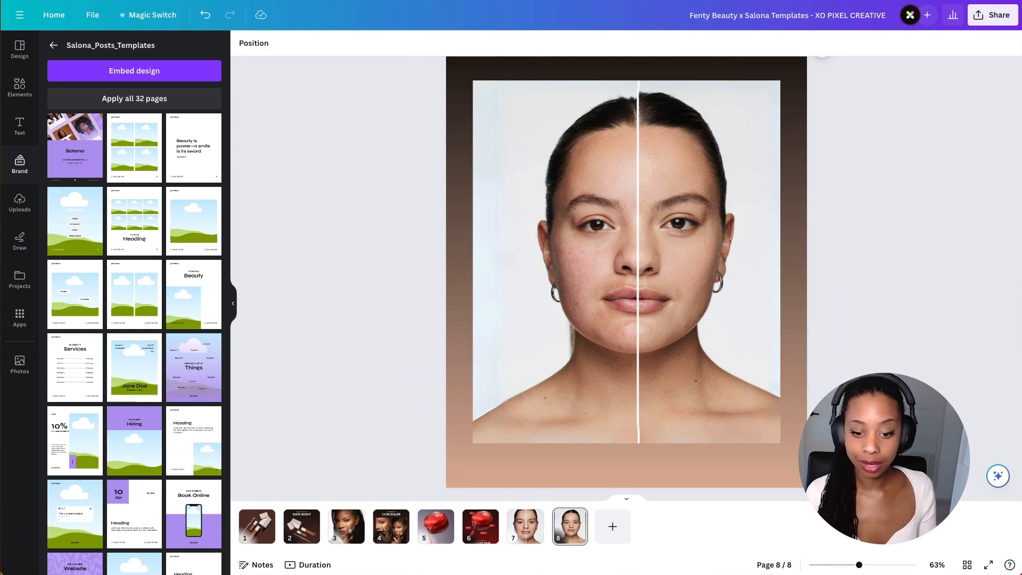
- Copy the RENEW and VITAMIN C labels from page 6 and paste them onto page 8
left_click(481, 526)
left_click(660, 325)
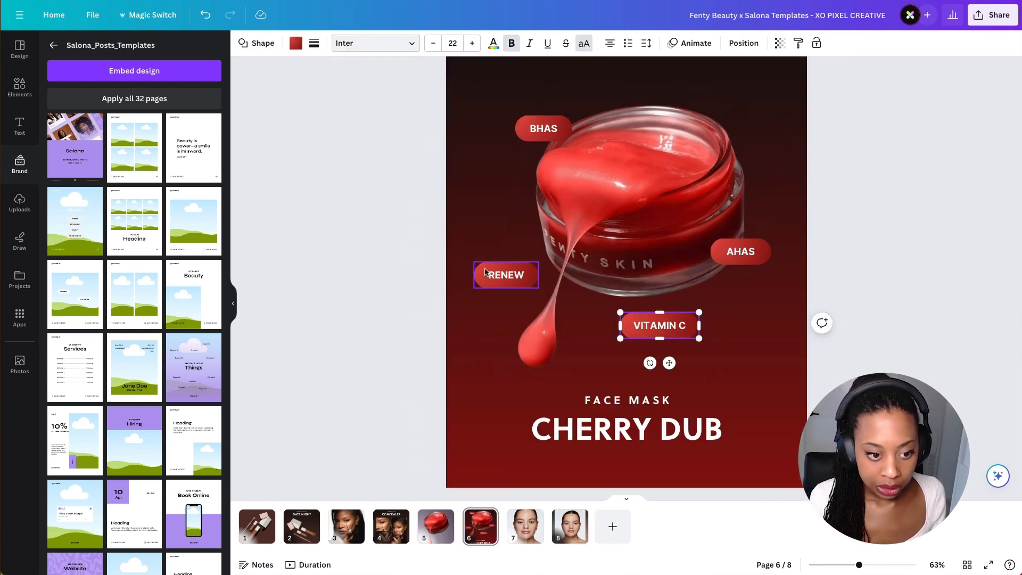
left_click(484, 272, "shift")
left_click(585, 530)
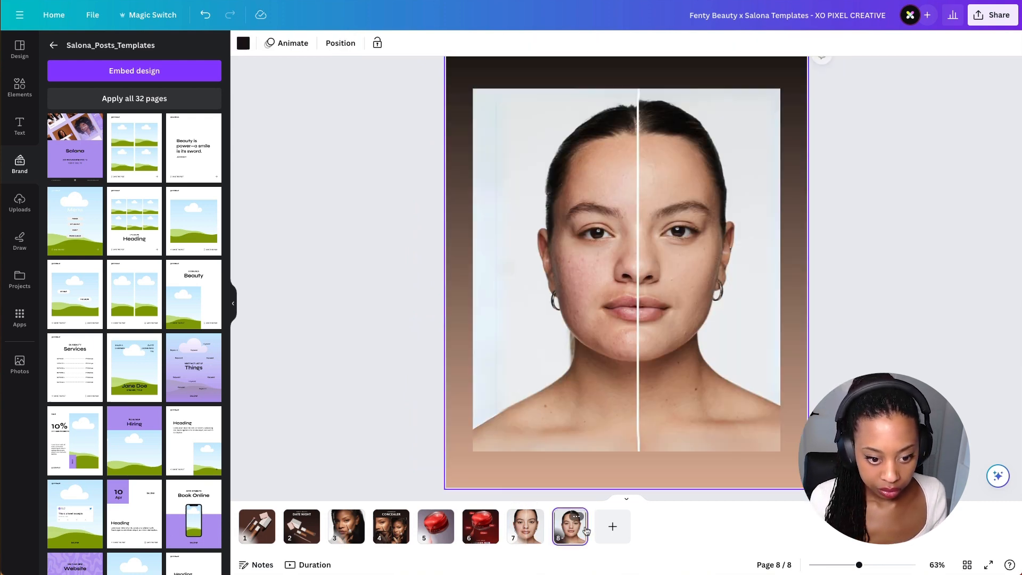
key("ctrl+v")
left_click(541, 287)
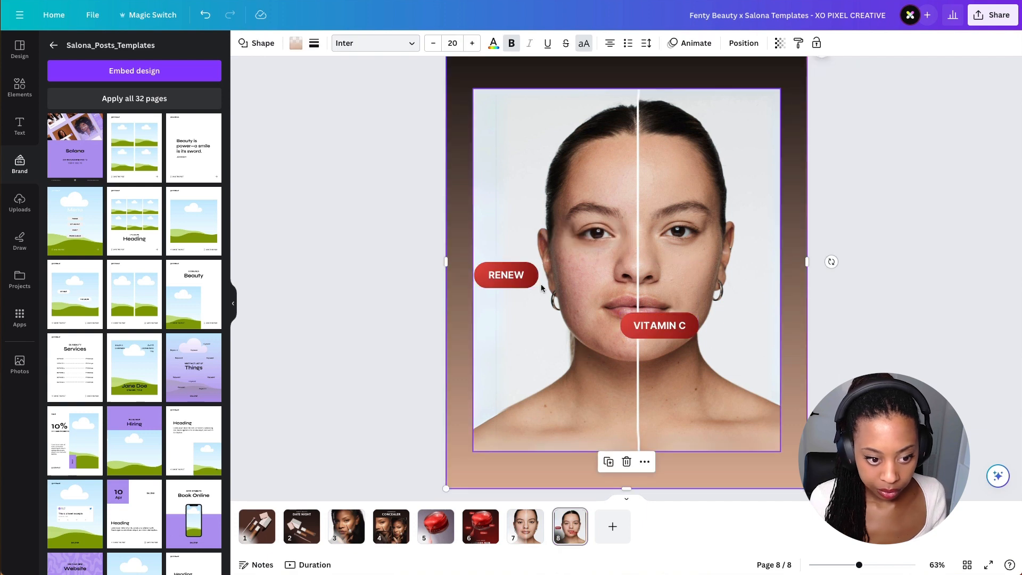
- Move the RENEW label to the bottom-left of the face photo and delete the VITAMIN C label
left_click(518, 280)
left_click_drag(518, 280, 534, 463)
left_click(661, 329)
key("Delete")
left_click(541, 419)
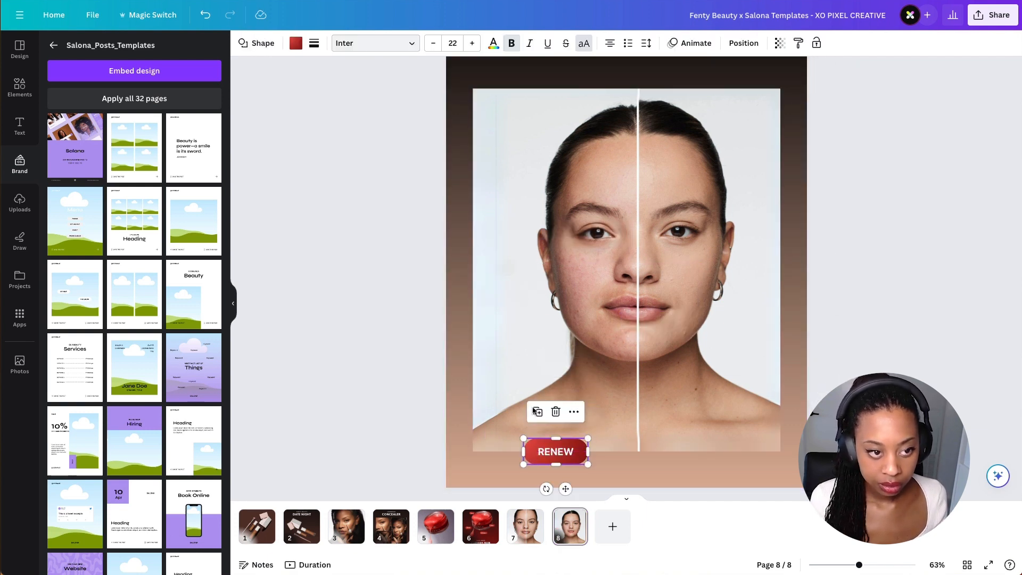
- Recolour the label's fill to white and its text to black
left_click(296, 43)
left_click(148, 108)
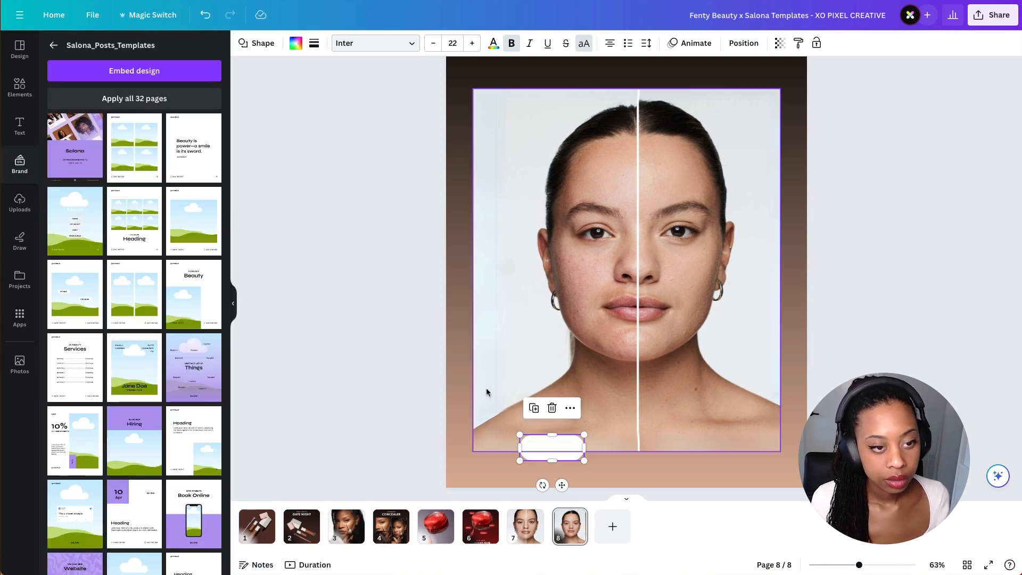
left_click(493, 47)
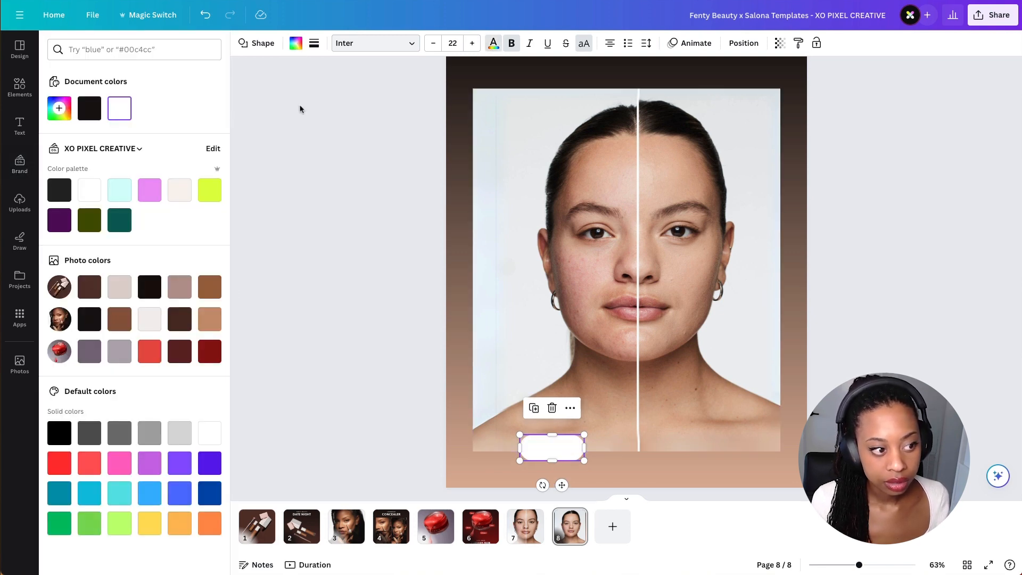
left_click(97, 114)
- Change the label's text to BEFORE
double_click(565, 449)
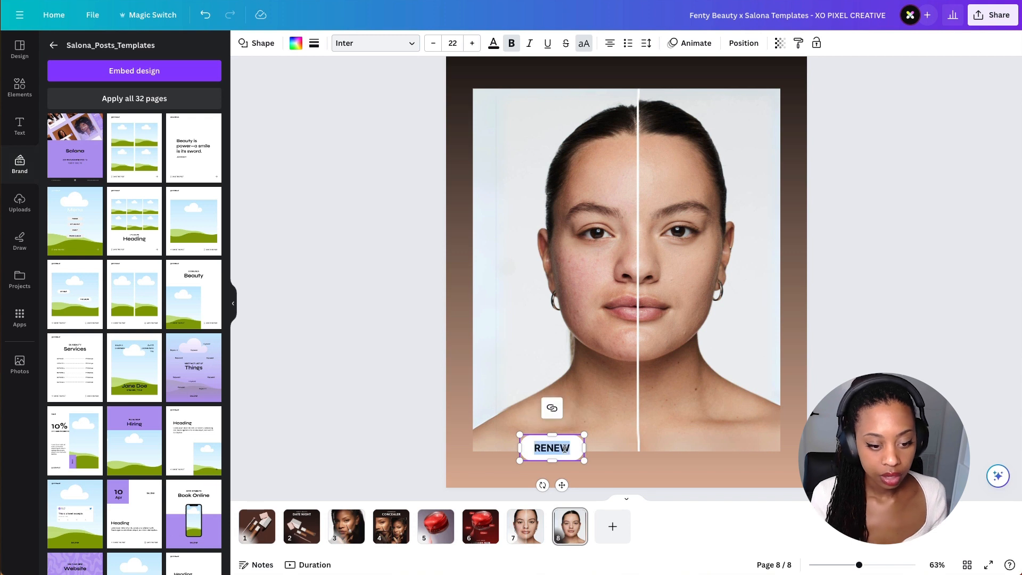
type("BEFO")
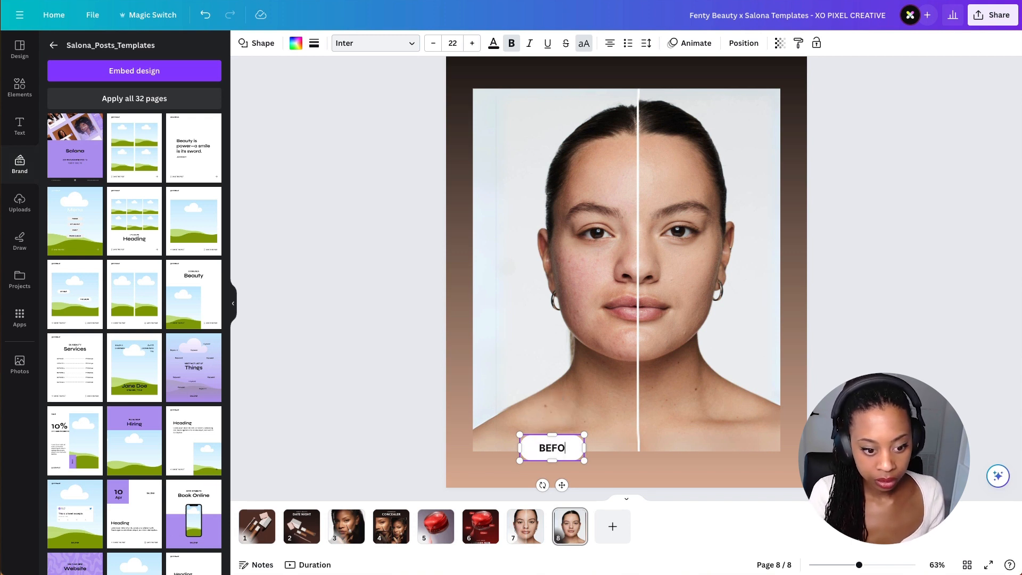
type("RE")
left_click(515, 464)
left_click(550, 452)
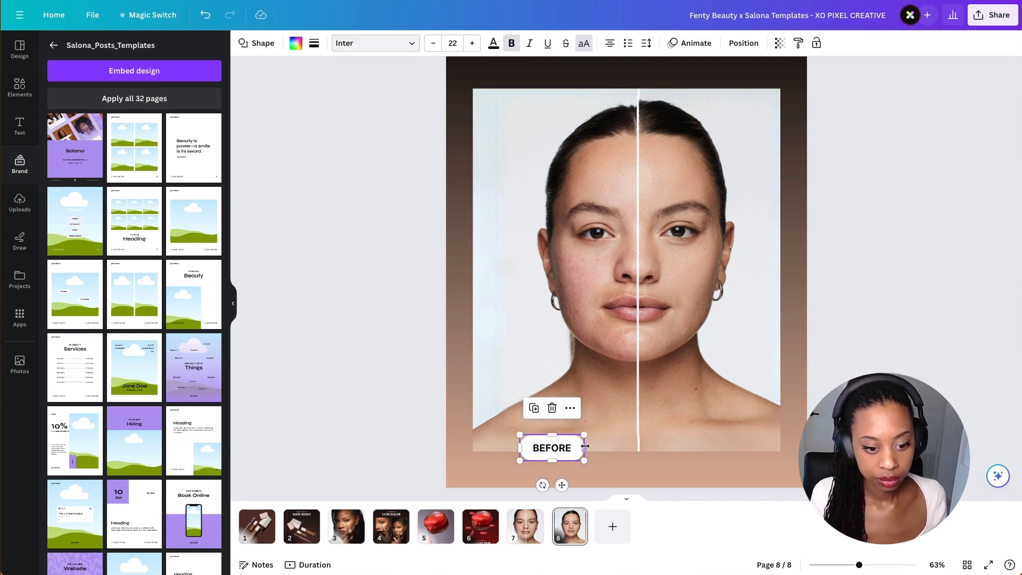
- Duplicate the BEFORE label to the bottom-right of the photo and change its text to AFTER
left_click_drag(580, 451, 717, 445)
double_click(717, 445)
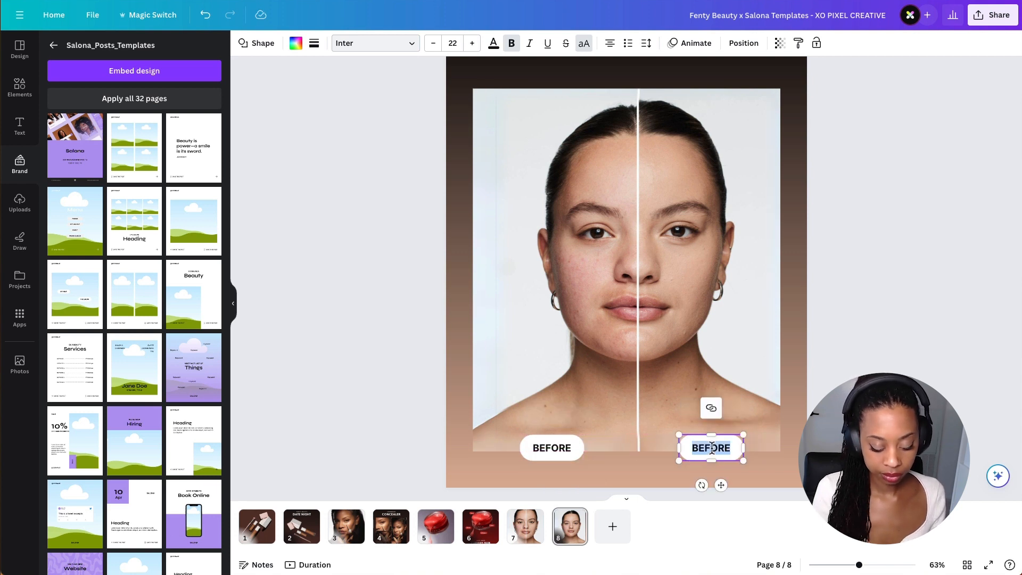
type("AFTER")
- Nudge the BEFORE and AFTER labels up and align them evenly along the photo's bottom edge
left_click_drag(549, 447, 551, 451)
left_click(621, 413)
left_click_drag(627, 451, 626, 438)
left_click_drag(563, 452, 563, 438)
left_click_drag(712, 448, 717, 439)
left_click_drag(565, 440, 559, 439)
left_click_drag(719, 439, 715, 440)
left_click(790, 370)
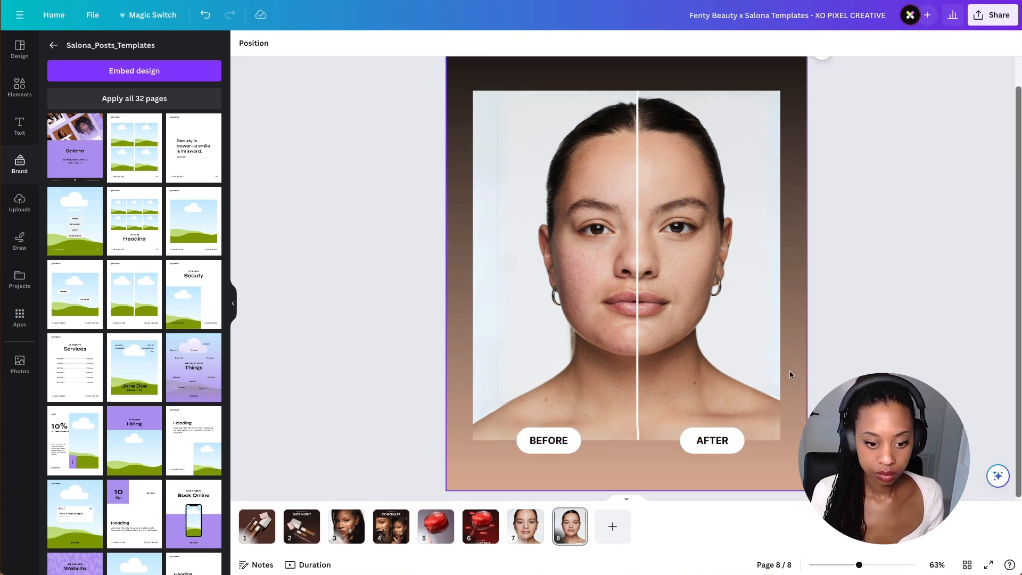
- Move the FB logo up into the top-right corner of the face photo
scroll(534, 457, "up", 3)
scroll(852, 330, "down", 3)
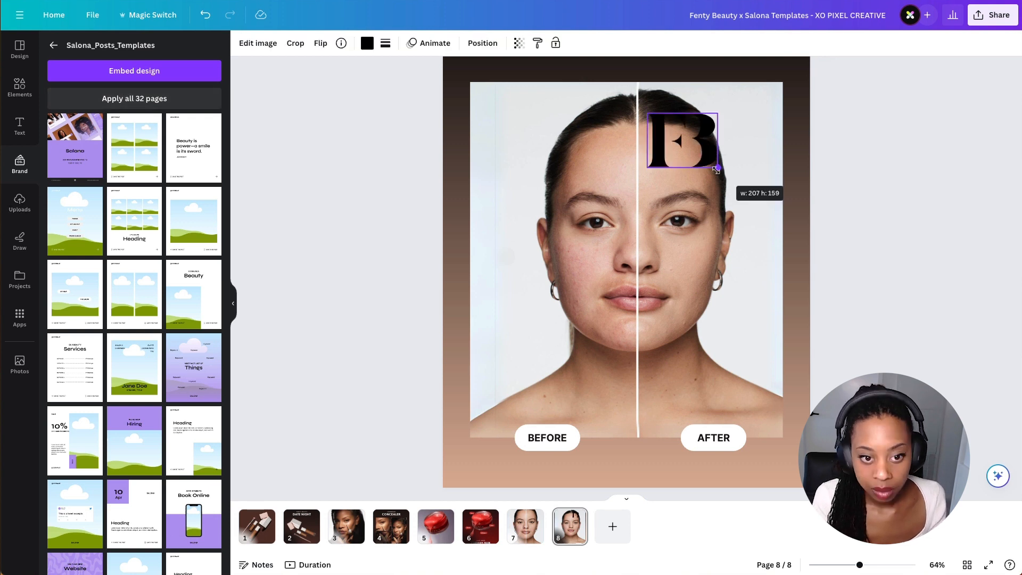
left_click_drag(718, 170, 728, 131)
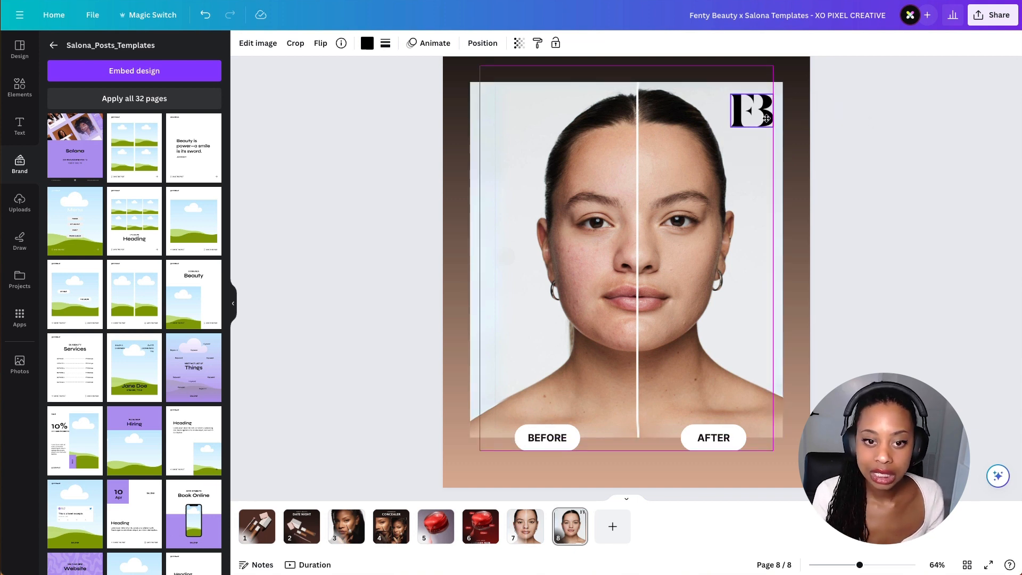
left_click(906, 119)
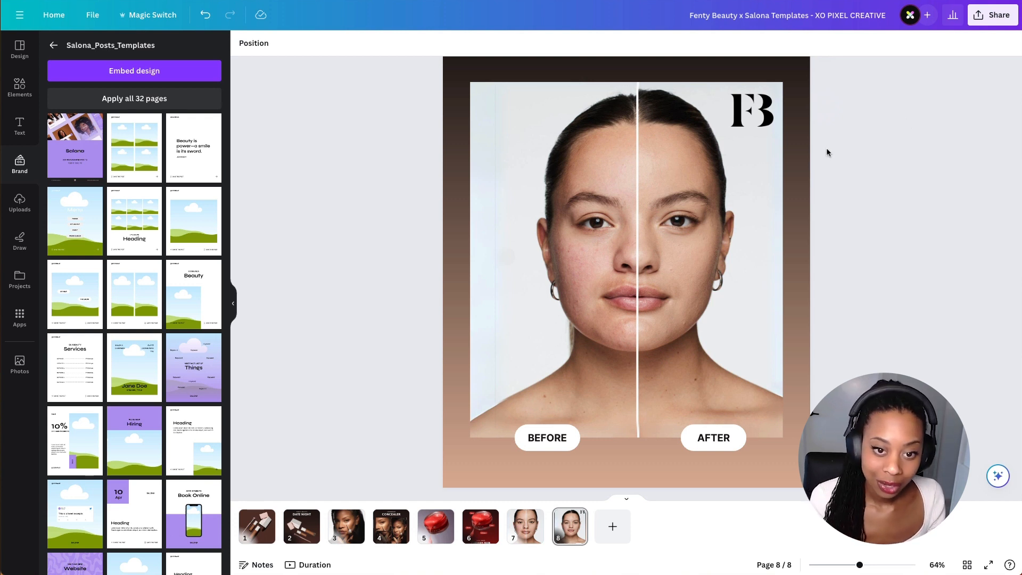
left_click_drag(737, 111, 737, 112)
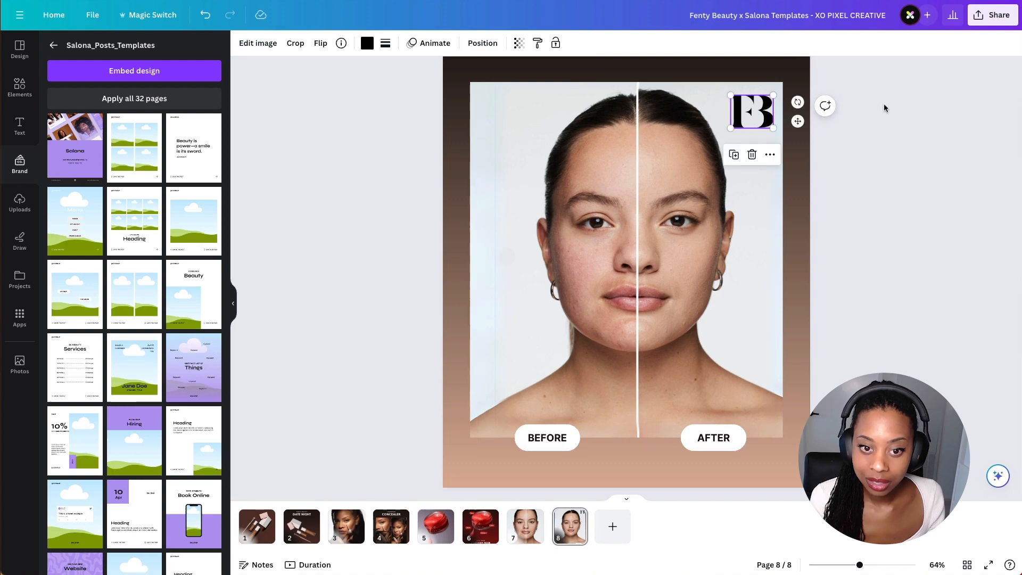
left_click(886, 105)
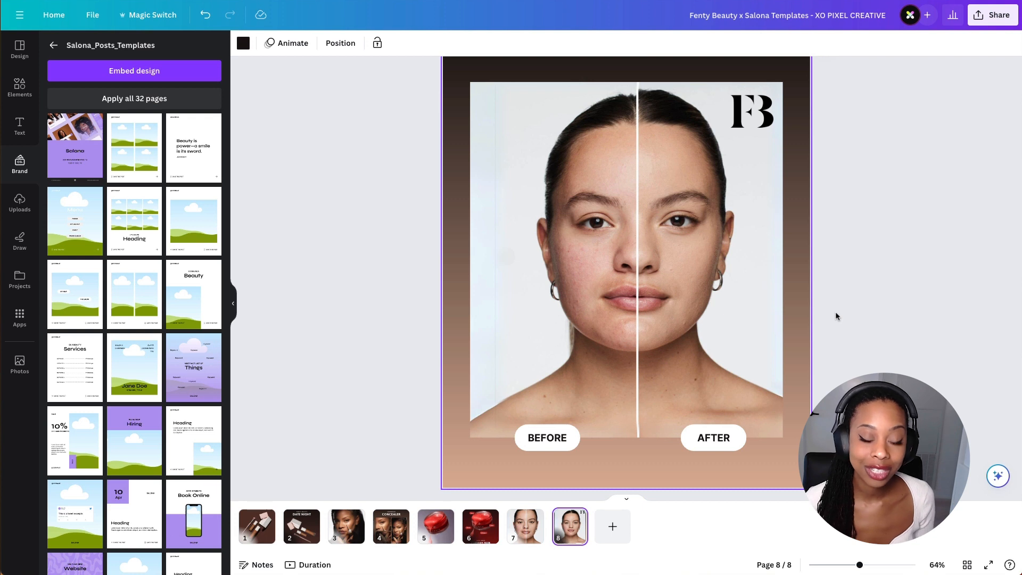
left_click(670, 533)
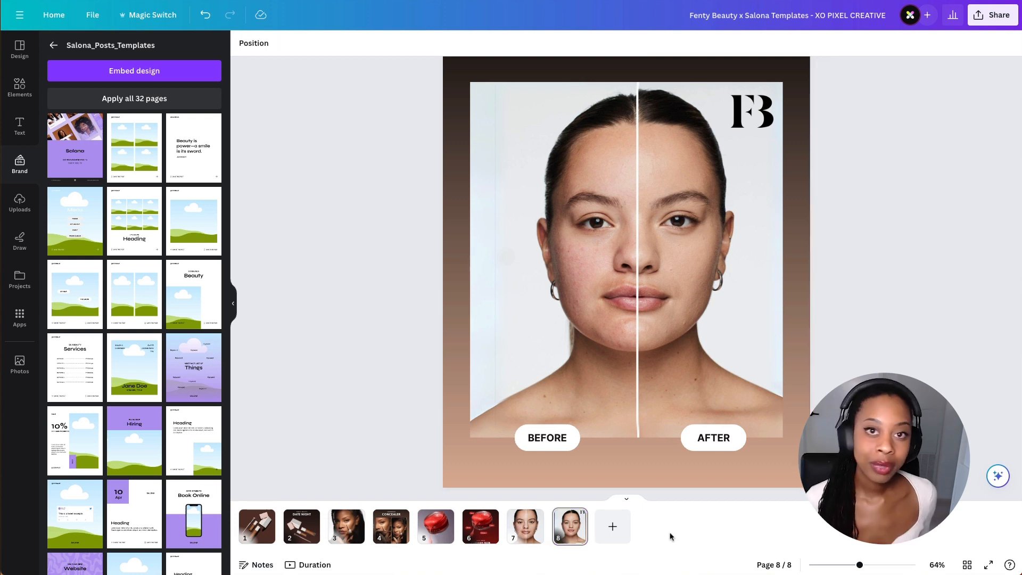